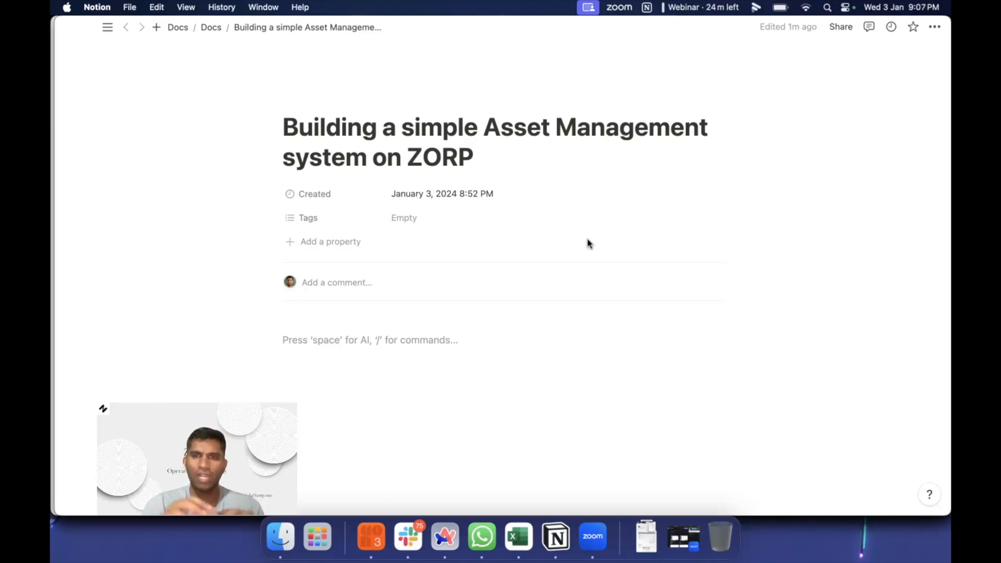
# - Start a bulleted list in the page body with the items Manage Assets, Locations and Employees
pyautogui.click(493, 334)
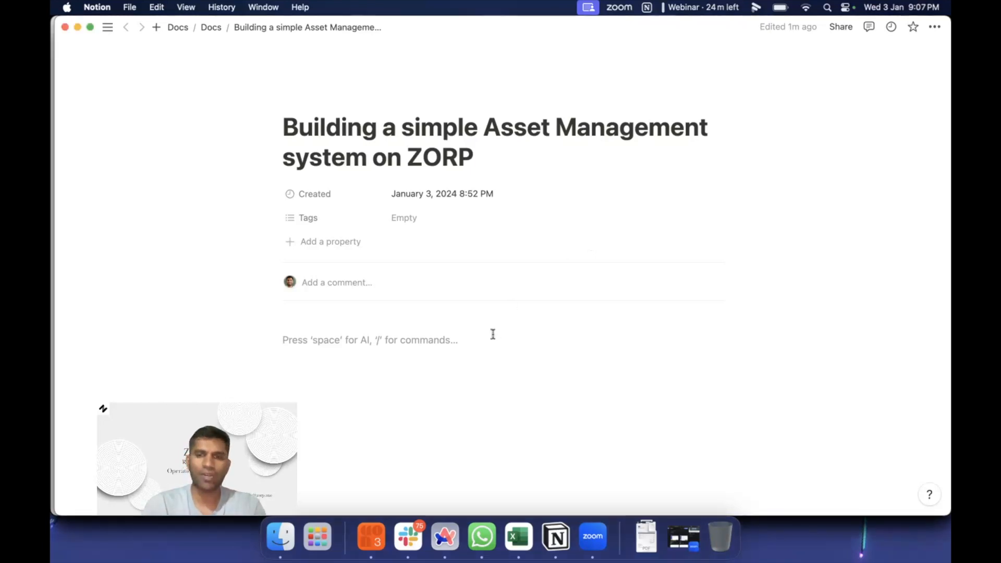
pyautogui.write('- Manage Assets')
pyautogui.press('Return')
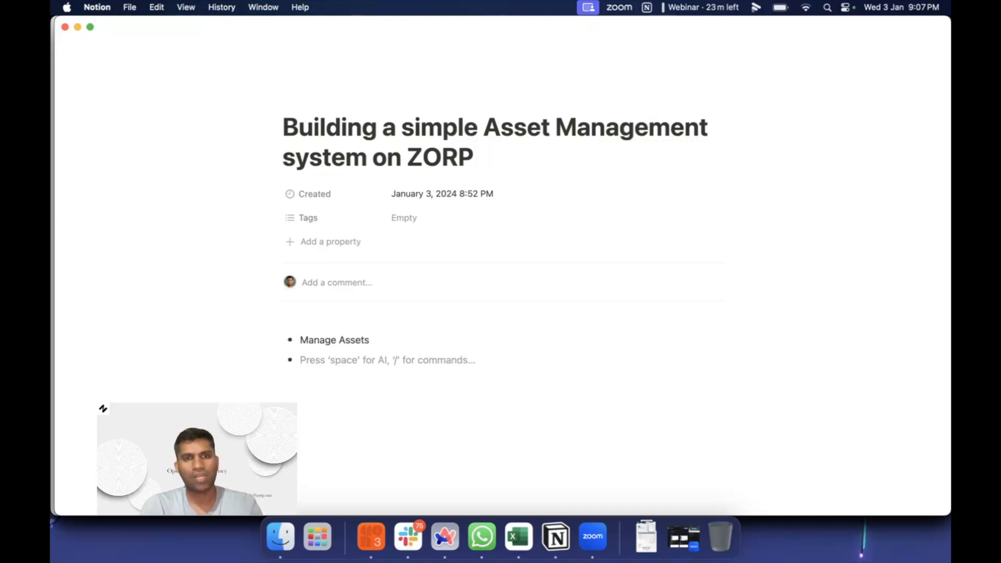
pyautogui.write('Locations')
pyautogui.press('Return')
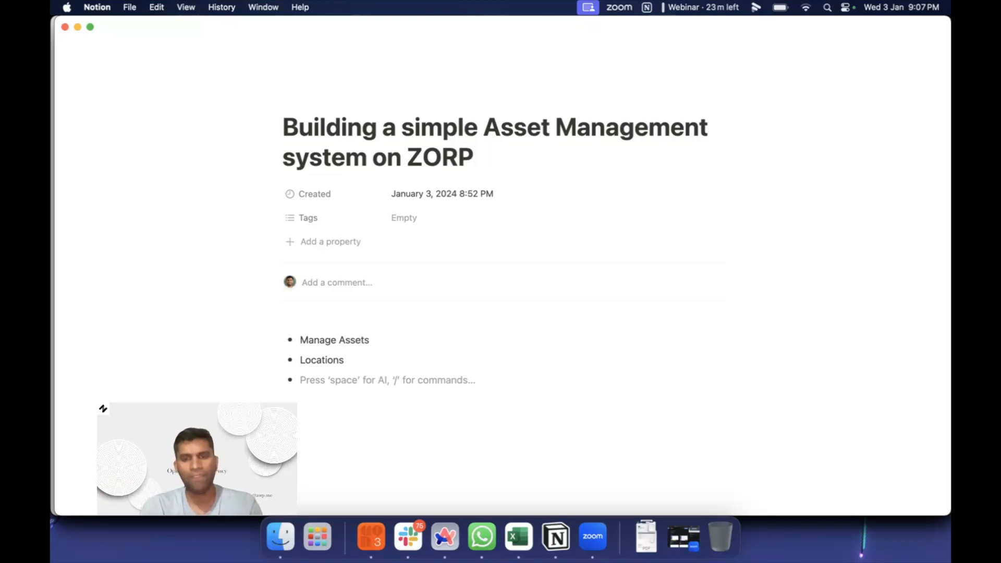
pyautogui.write('Emp')
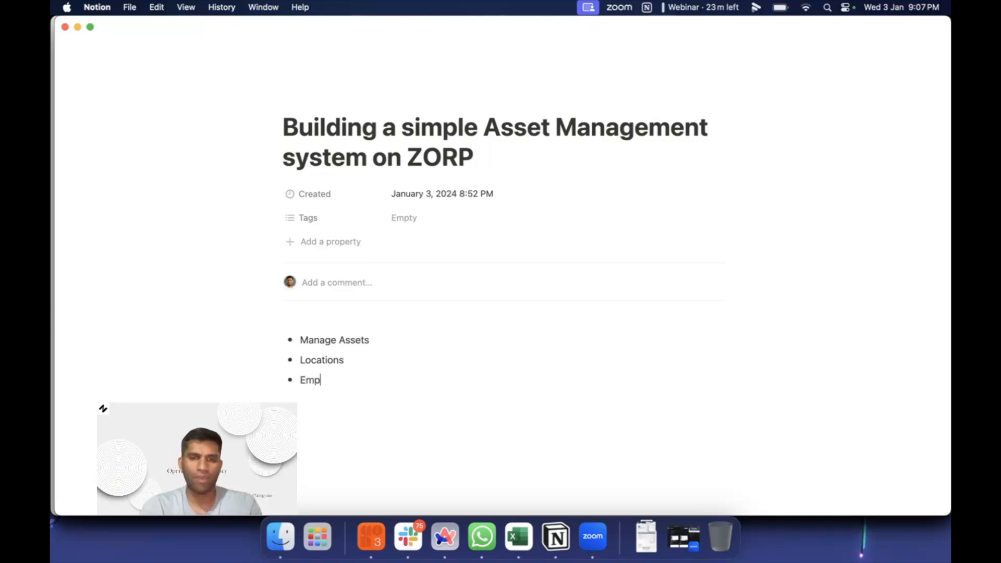
pyautogui.write('loyees')
pyautogui.press('Return')
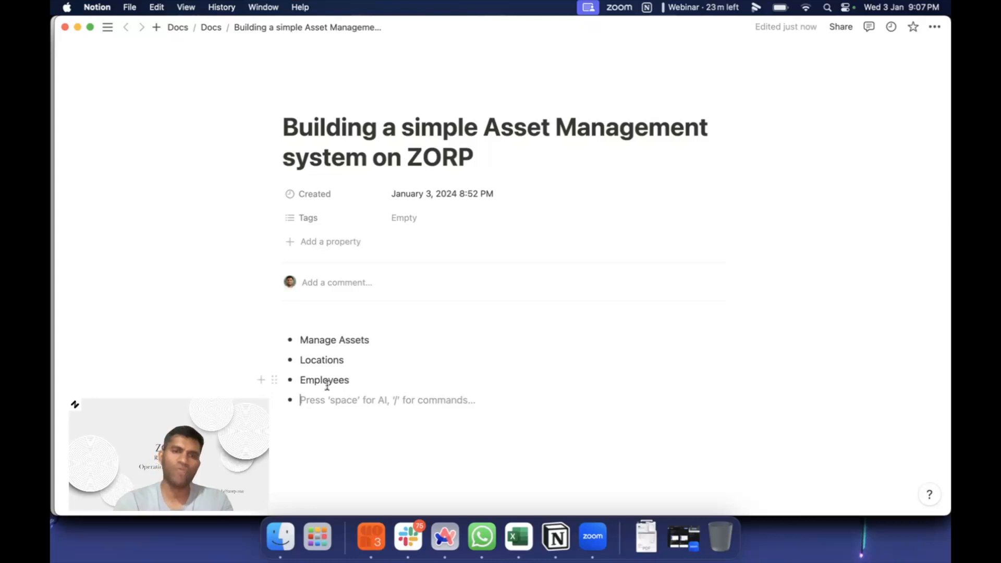
# - Add a fourth bullet reading Asset Transactions/Logs to the list
pyautogui.write('Ass')
pyautogui.press('BackSpace')
pyautogui.press('BackSpace')
pyautogui.press('BackSpace')
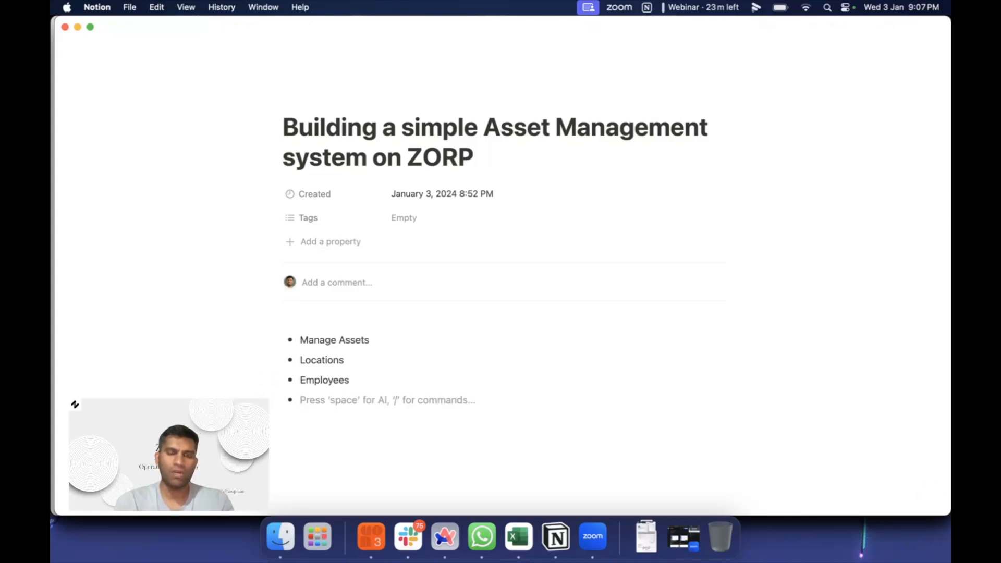
pyautogui.write('Asset Tran')
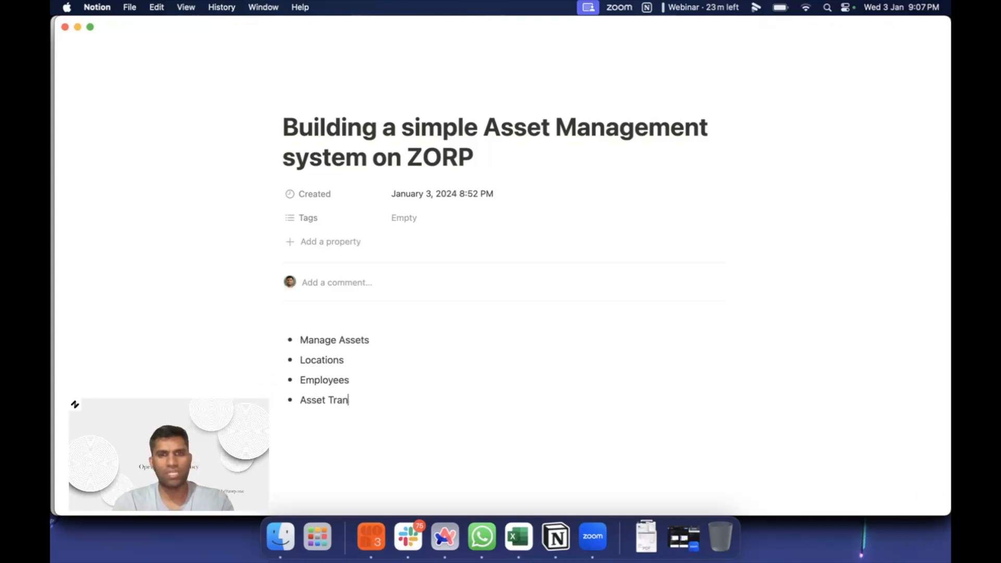
pyautogui.write('sactions')
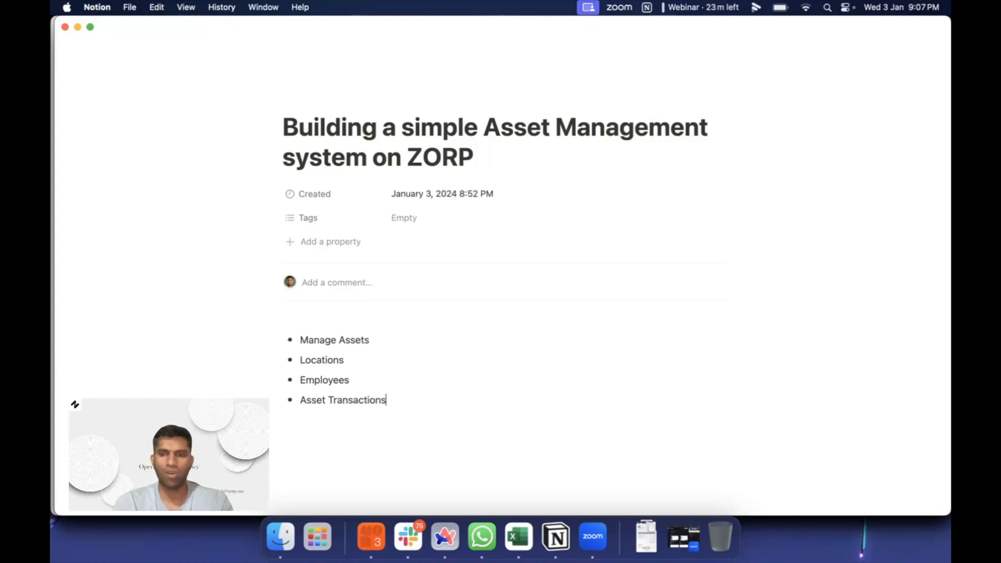
pyautogui.write('/Logs')
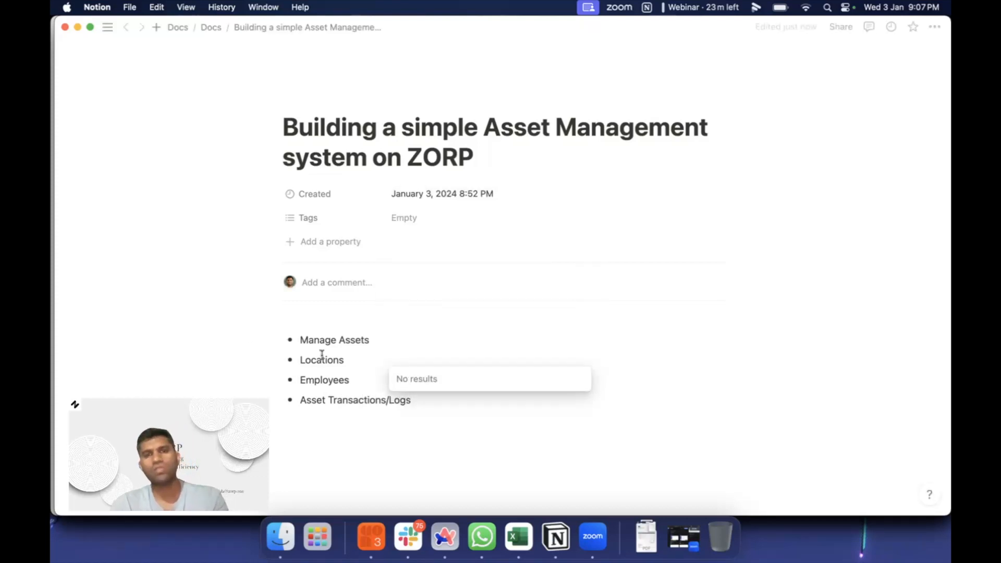
pyautogui.click(344, 355)
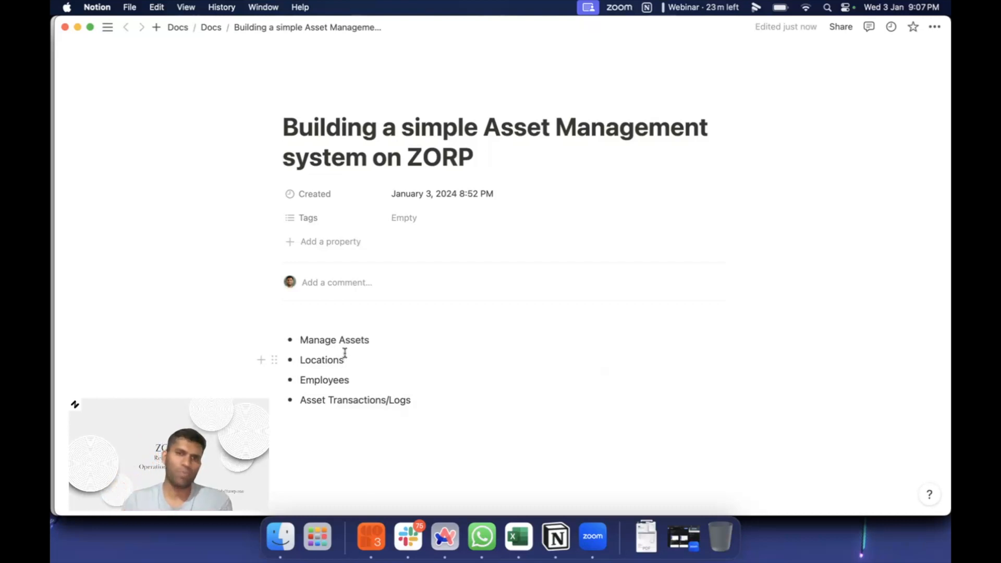
pyautogui.click(440, 406)
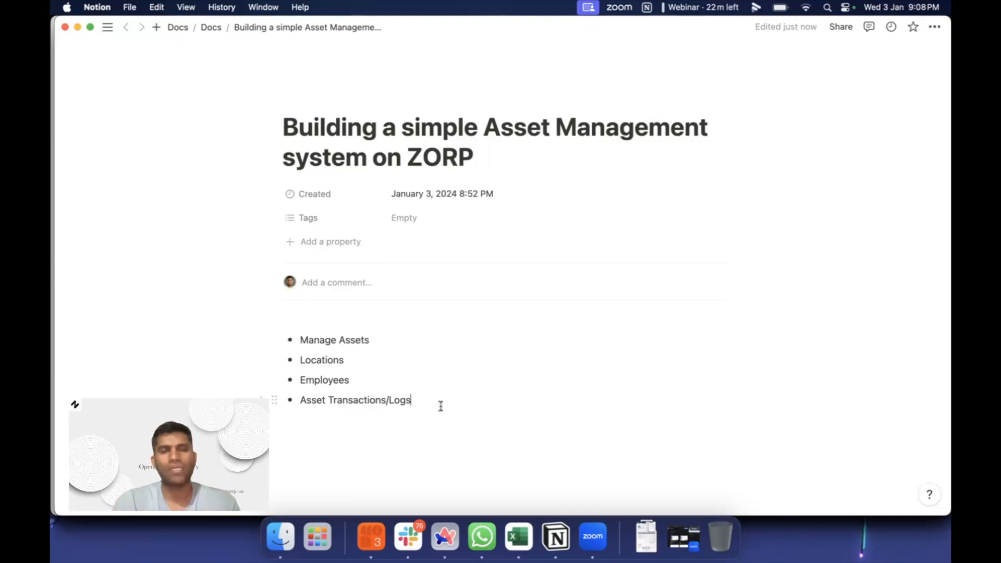
pyautogui.press('Up')
pyautogui.press('Up')
pyautogui.press('Up')
pyautogui.press('Up')
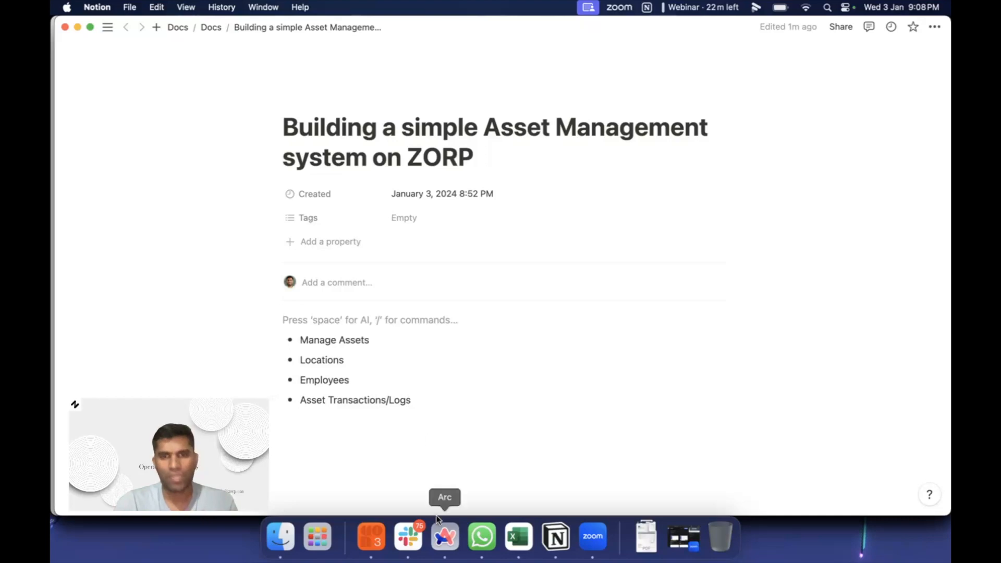
# - Switch to the Arc browser with the ZORP dashboard
pyautogui.click(445, 544)
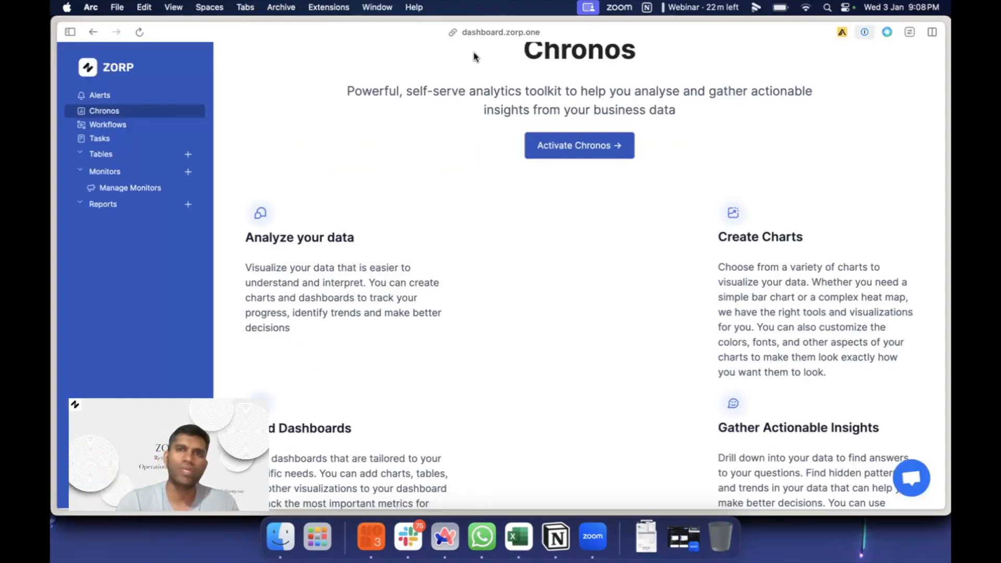
pyautogui.click(498, 33)
pyautogui.click(360, 122)
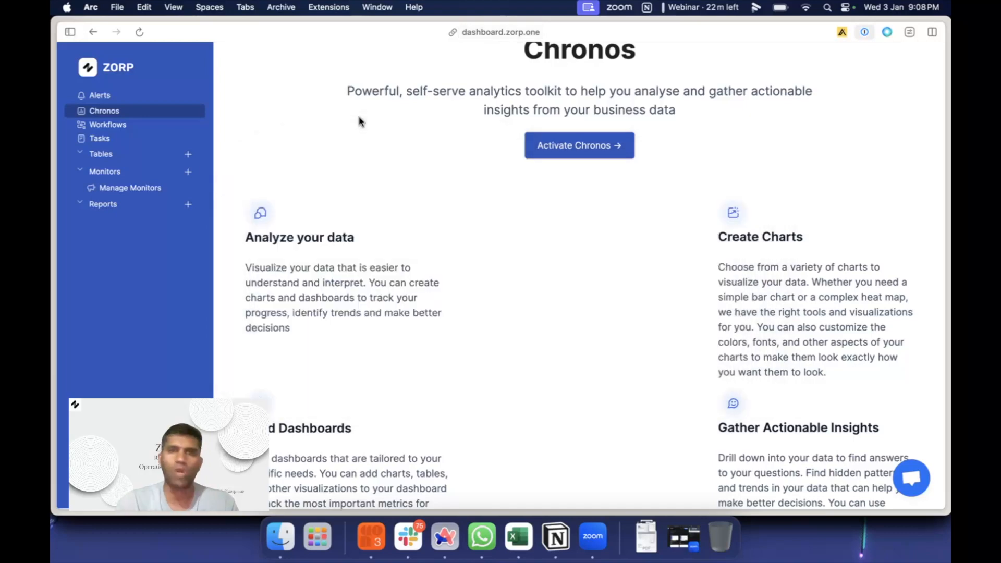
pyautogui.press('cmd+t')
pyautogui.write('www.zro')
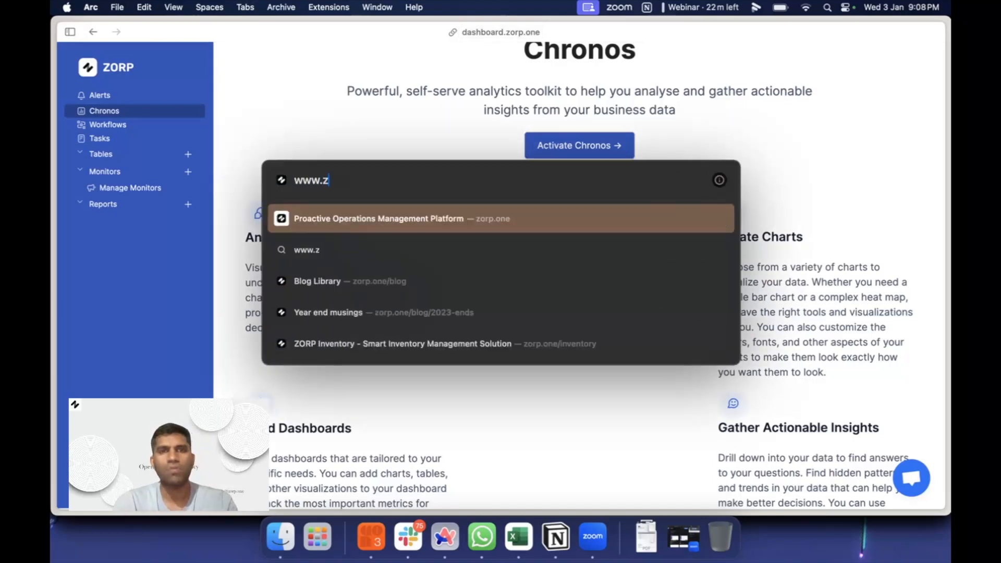
pyautogui.press('BackSpace')
pyautogui.write('orp.one')
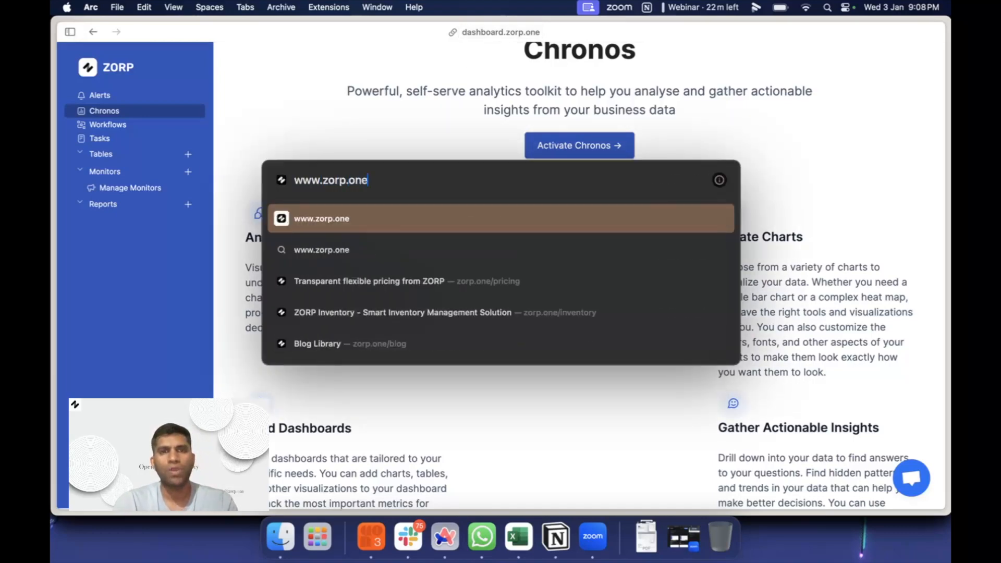
pyautogui.press('Return')
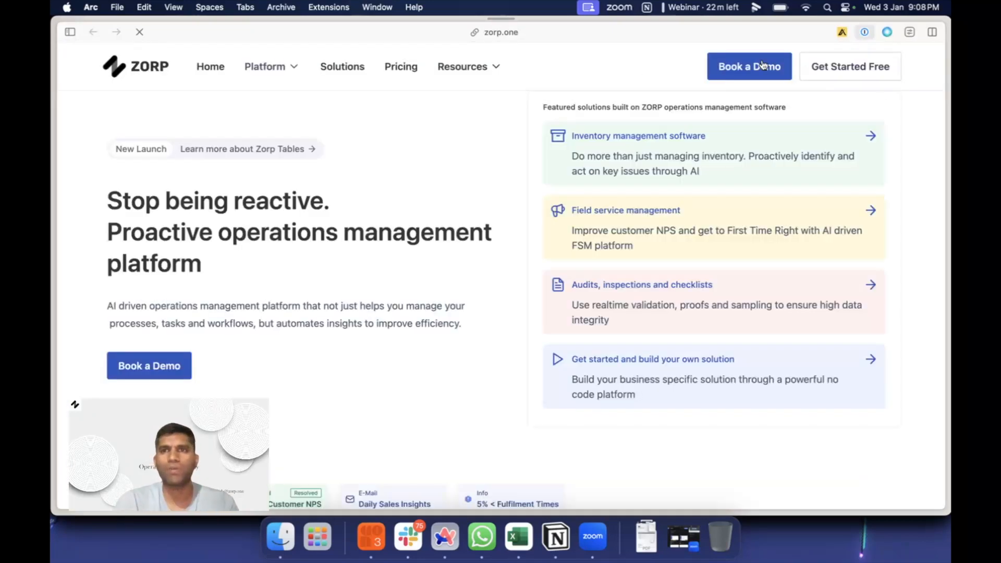
pyautogui.click(865, 67)
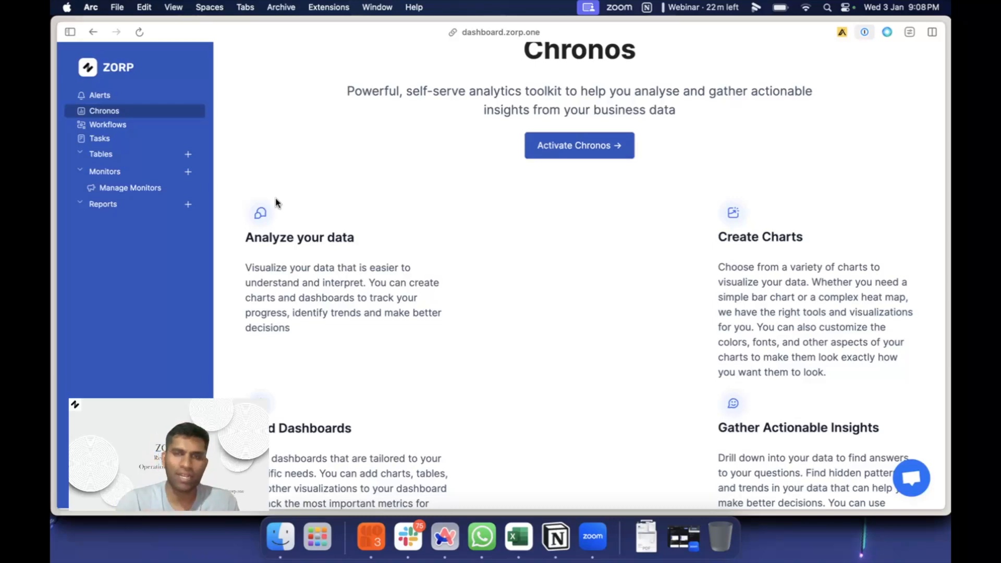
# - Create a new table named Locations in the ZORP dashboard
pyautogui.click(188, 154)
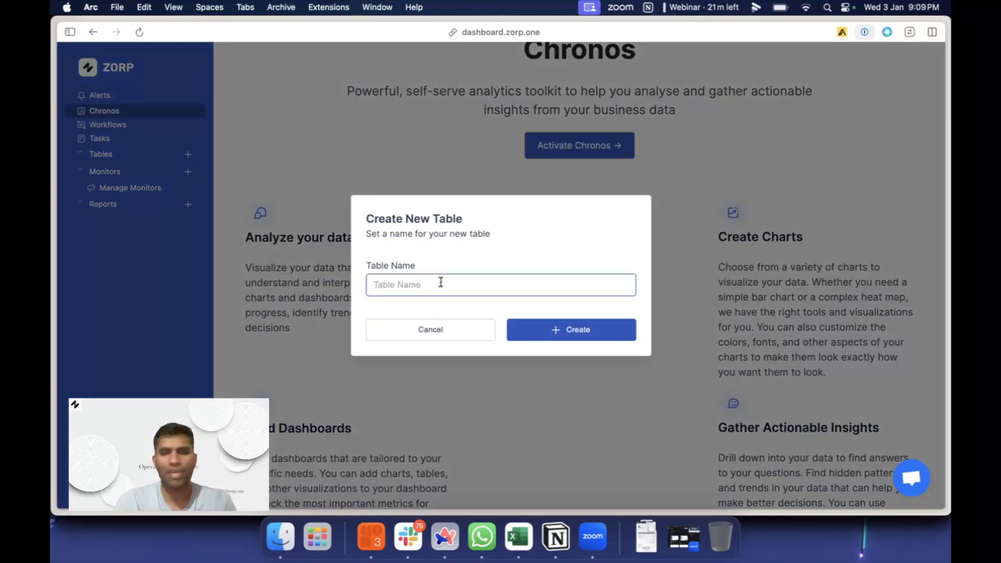
pyautogui.write('Locations')
pyautogui.click(562, 330)
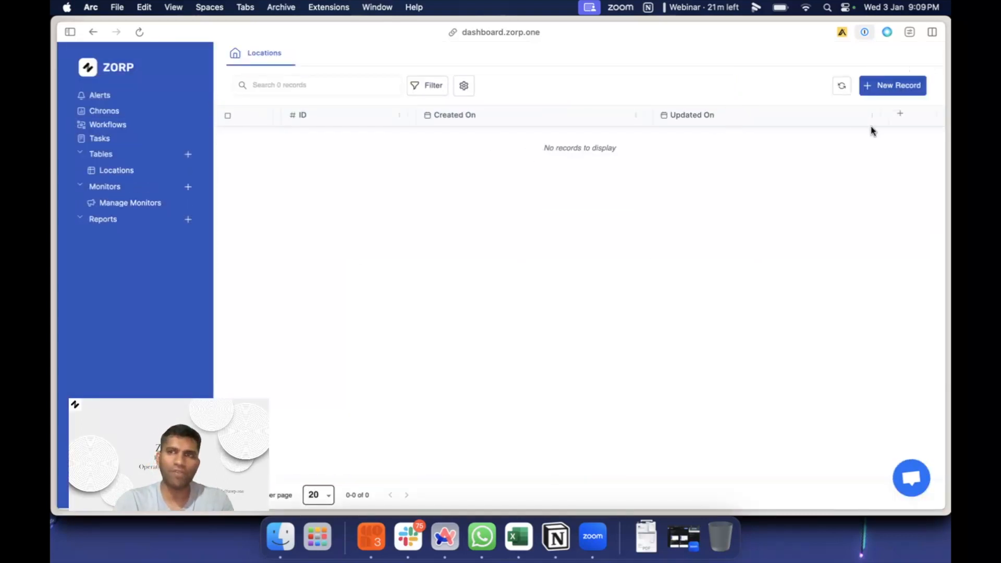
# - Define a new column for the Locations table with the display name Location Name and the column type Text
pyautogui.click(899, 114)
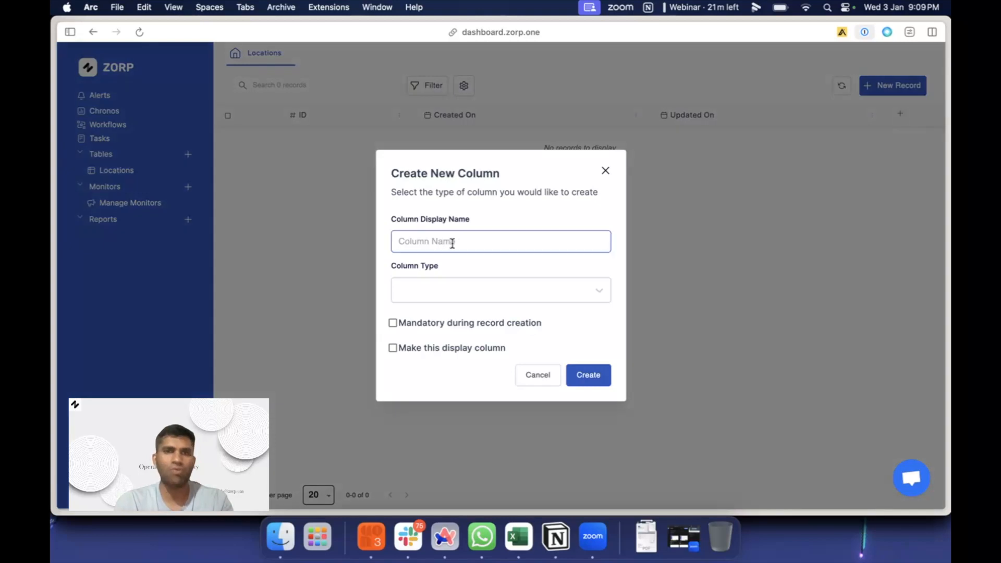
pyautogui.click(604, 170)
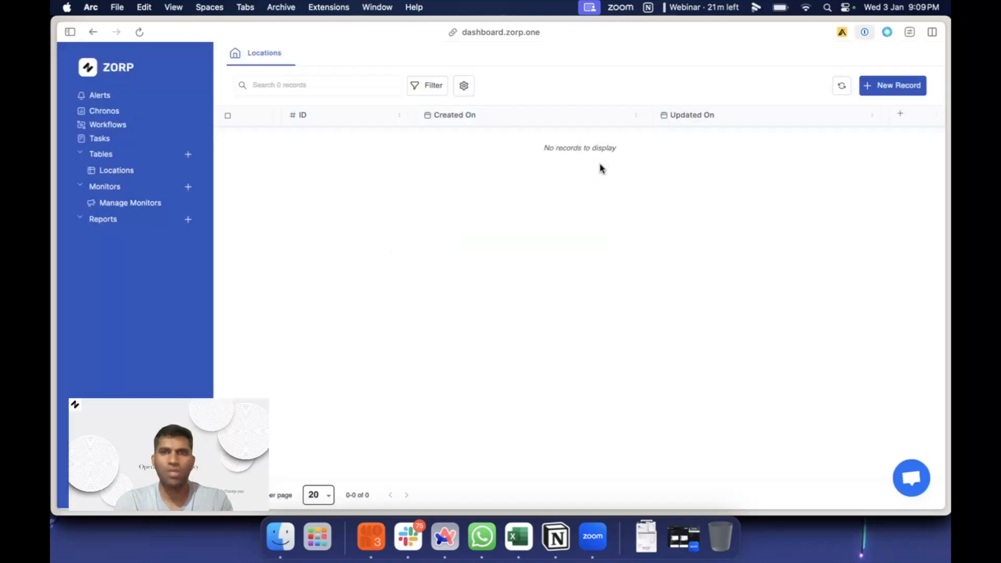
pyautogui.click(899, 113)
pyautogui.click(447, 240)
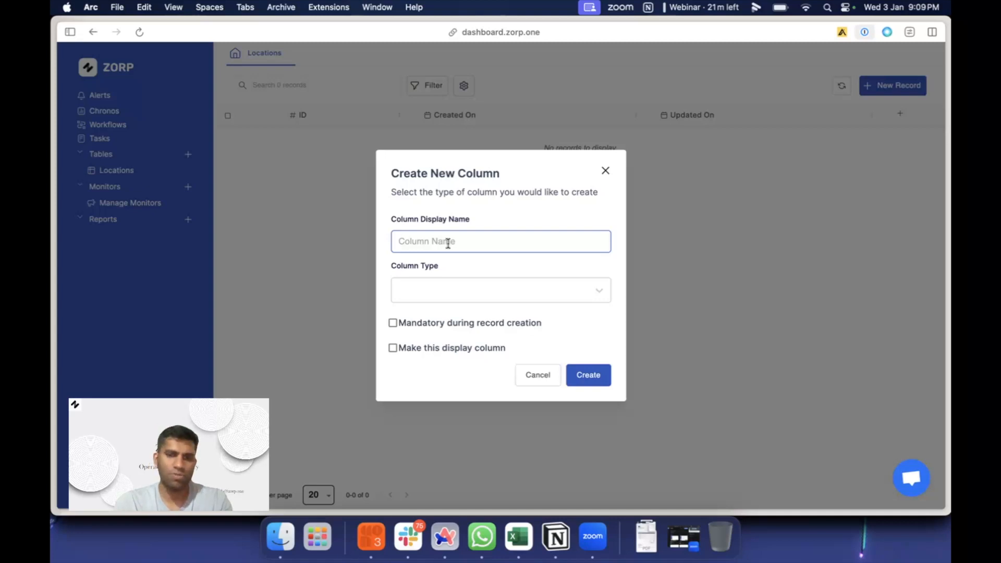
pyautogui.write('Location Name')
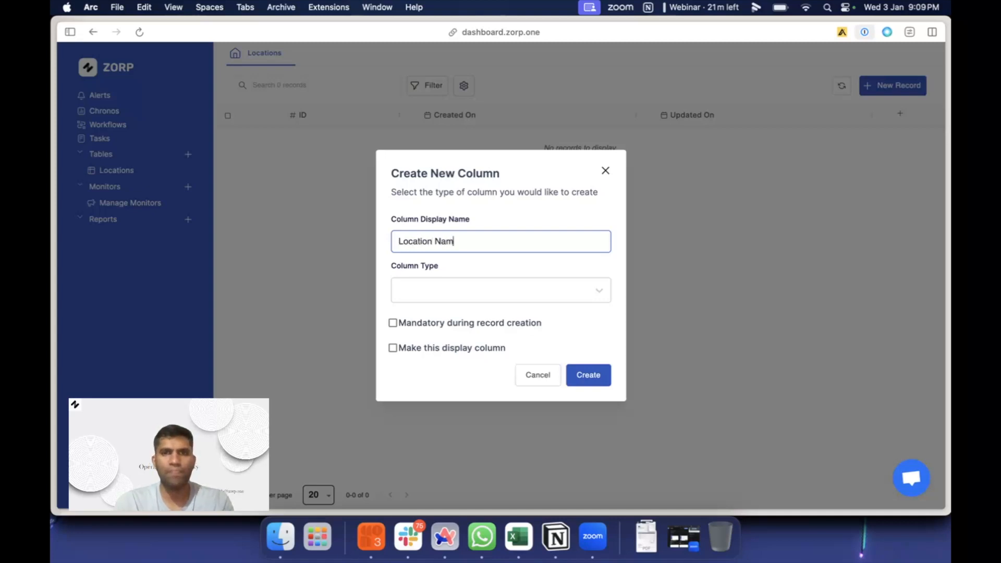
pyautogui.click(412, 304)
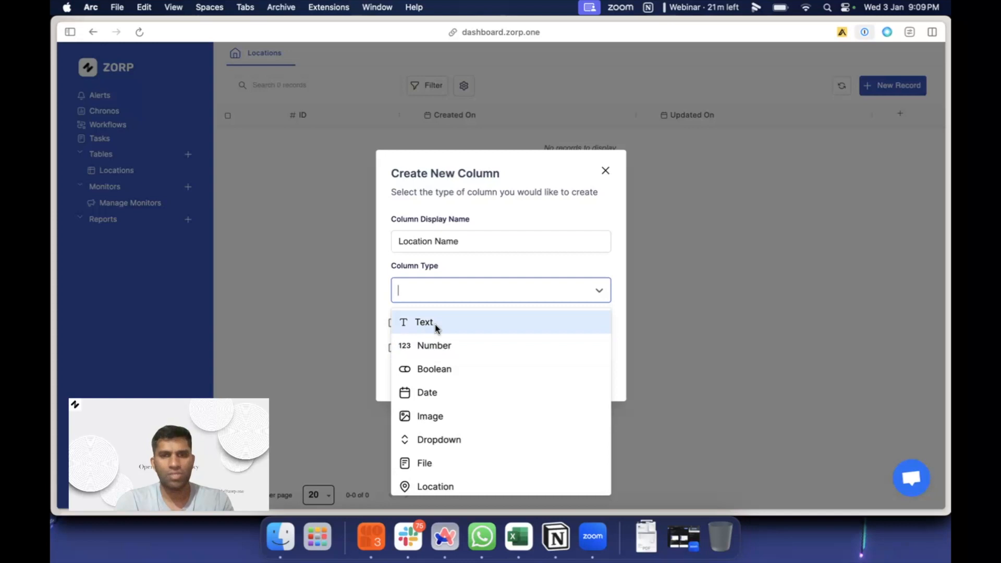
pyautogui.click(789, 441)
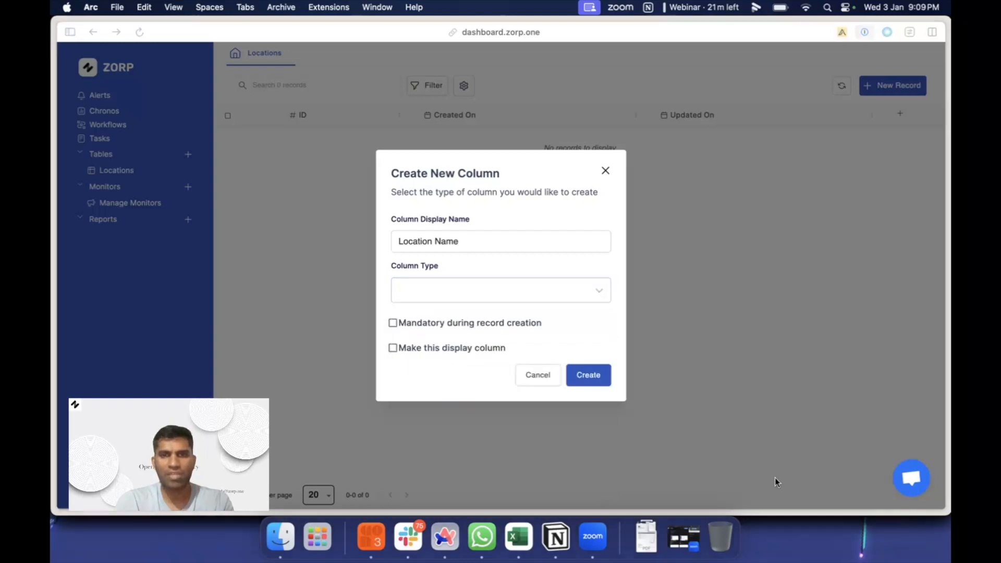
pyautogui.click(487, 296)
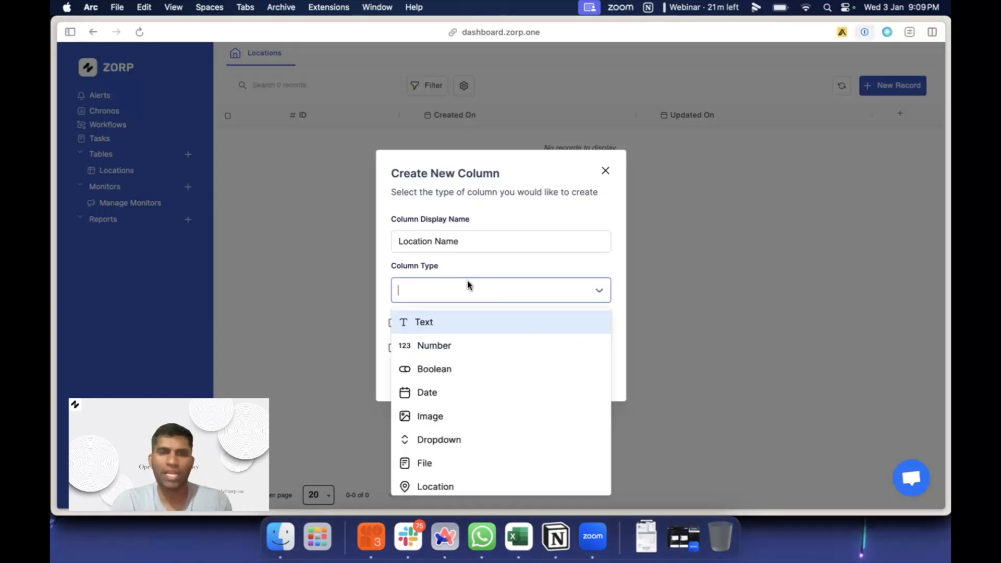
pyautogui.scroll(-3, 458, 349)
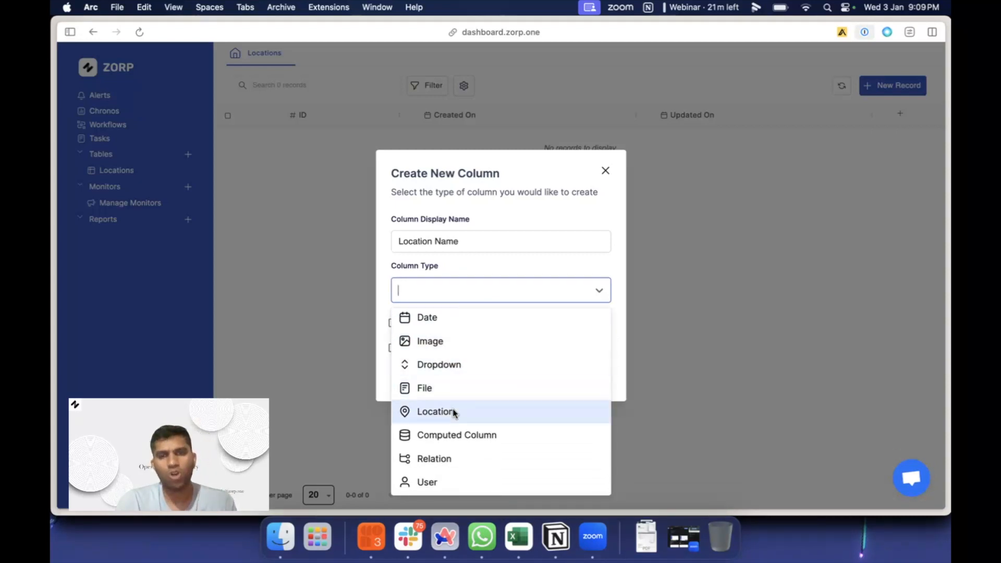
pyautogui.scroll(-1, 464, 404)
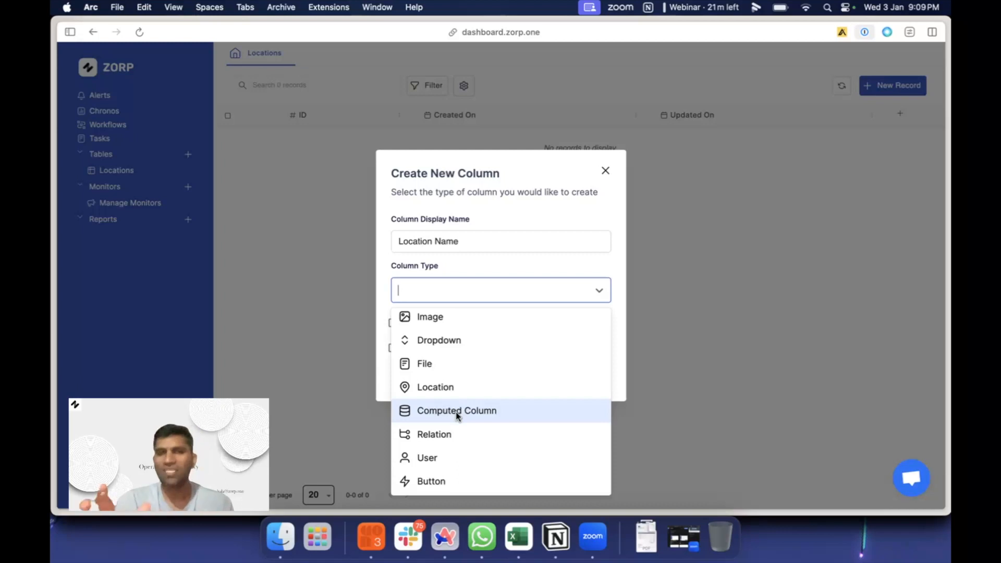
pyautogui.scroll(3, 483, 333)
pyautogui.click(464, 328)
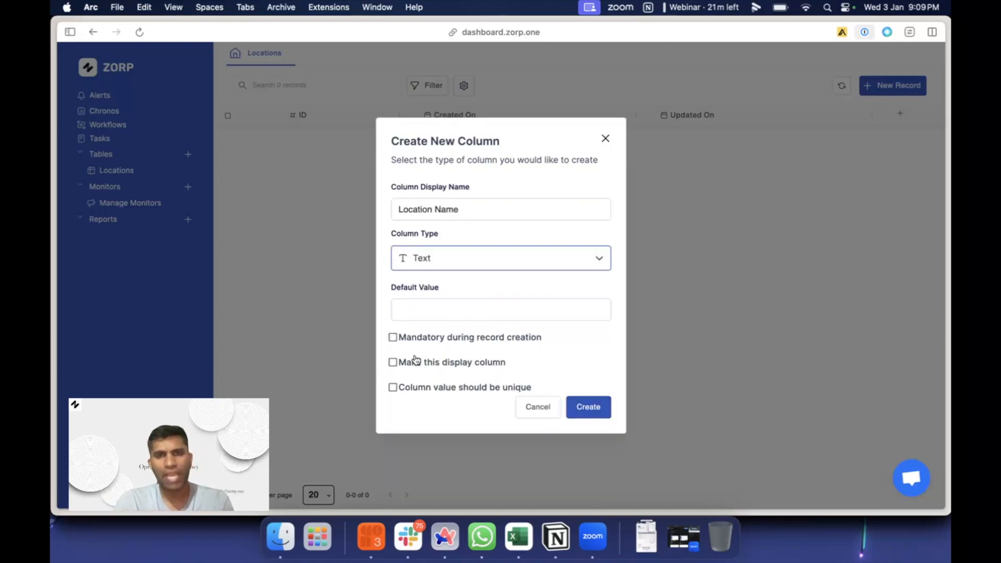
# - Make the Location Name column mandatory during record creation, the display column and unique in value, and create it
pyautogui.click(450, 341)
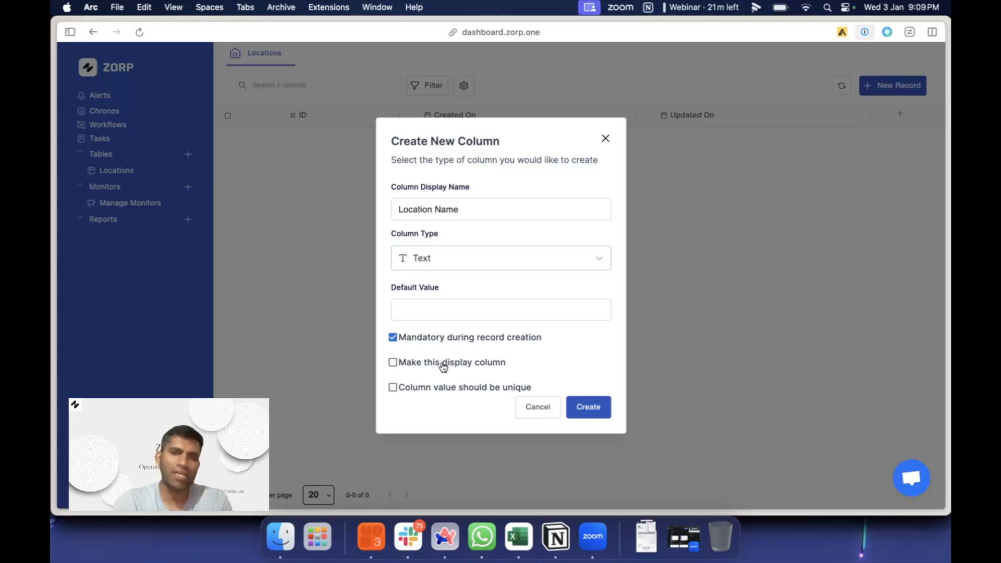
pyautogui.click(443, 365)
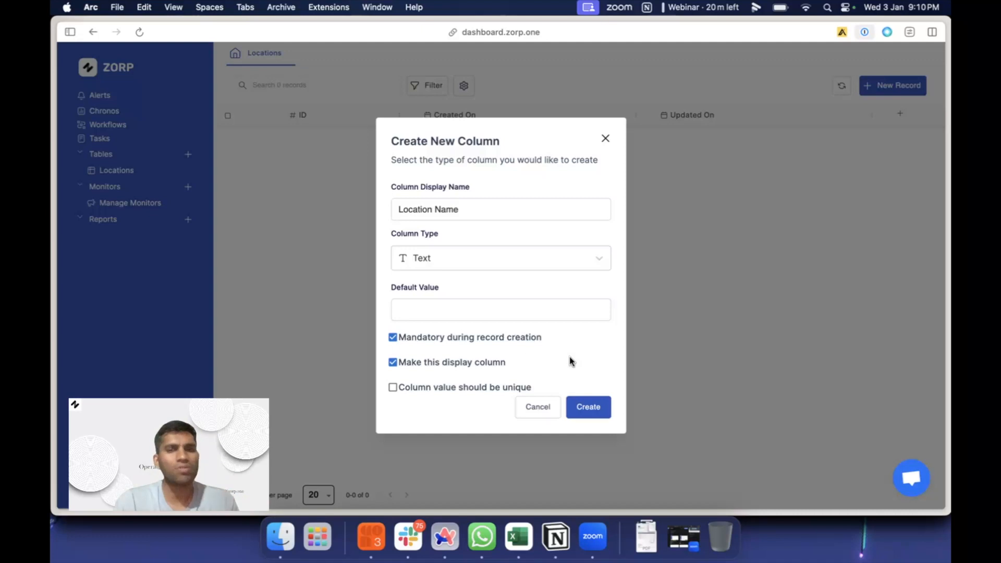
pyautogui.click(452, 386)
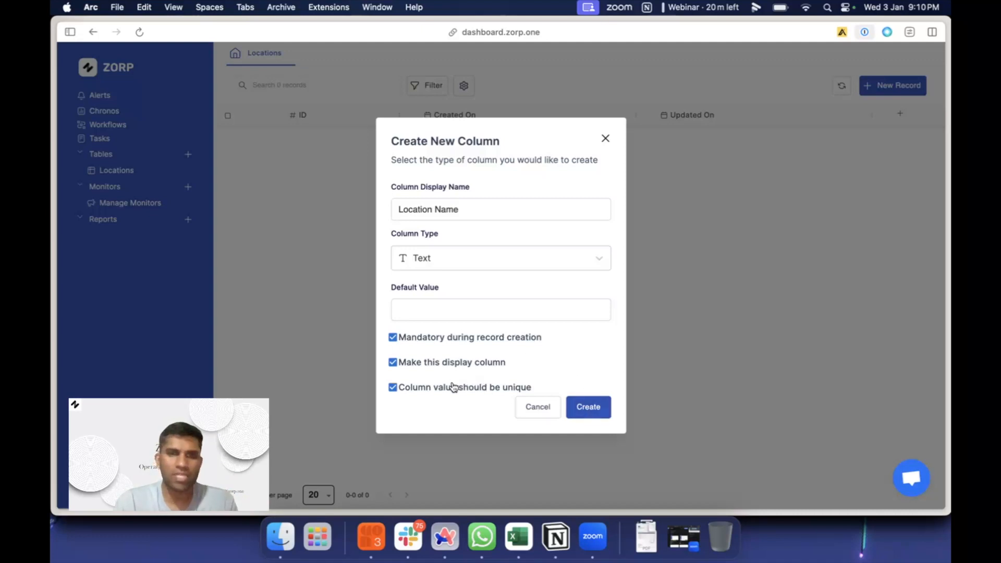
pyautogui.click(588, 411)
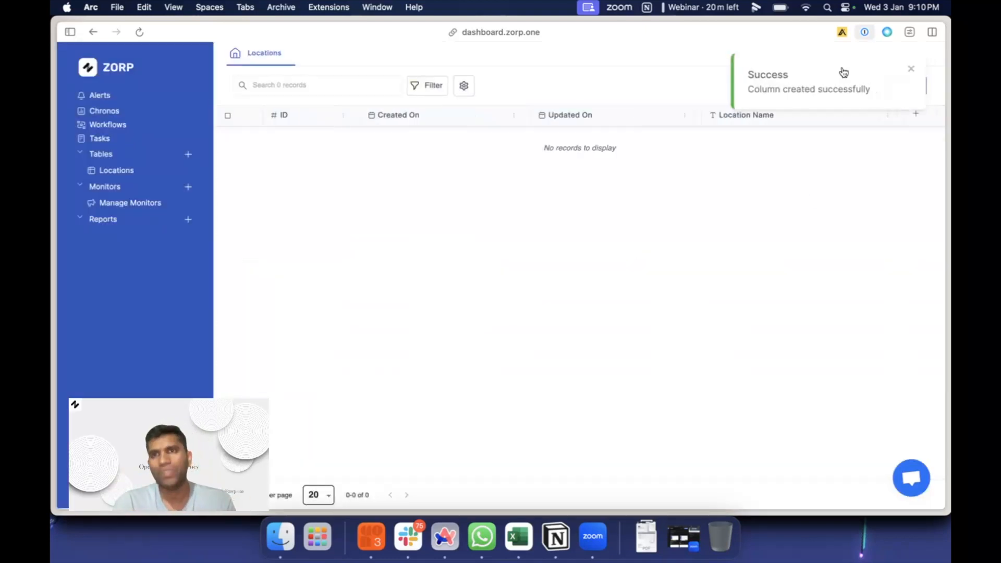
# - Add a column to the Locations table with the display name Address and the column type Text
pyautogui.click(915, 114)
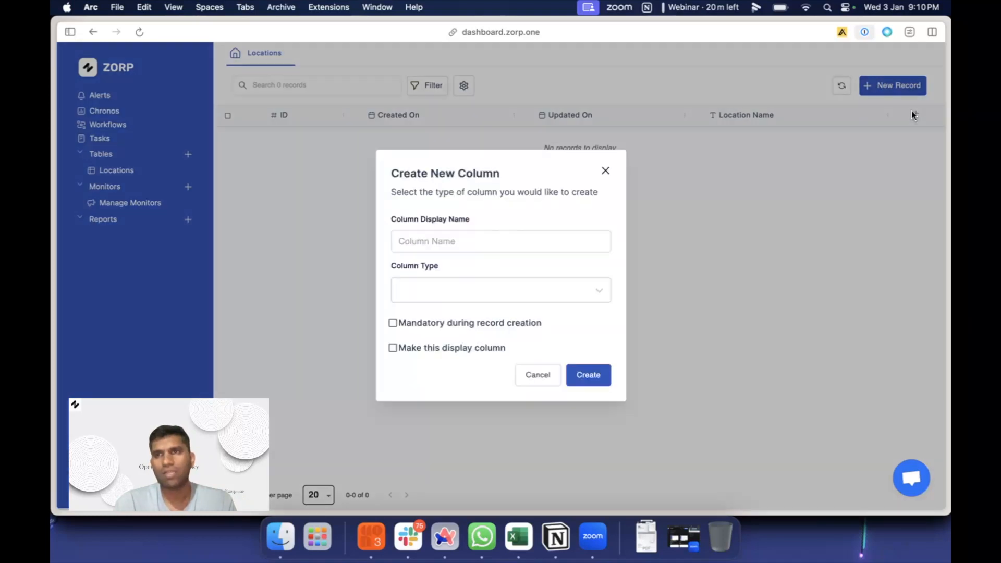
pyautogui.click(536, 238)
pyautogui.write('Address')
pyautogui.click(511, 288)
pyautogui.click(458, 321)
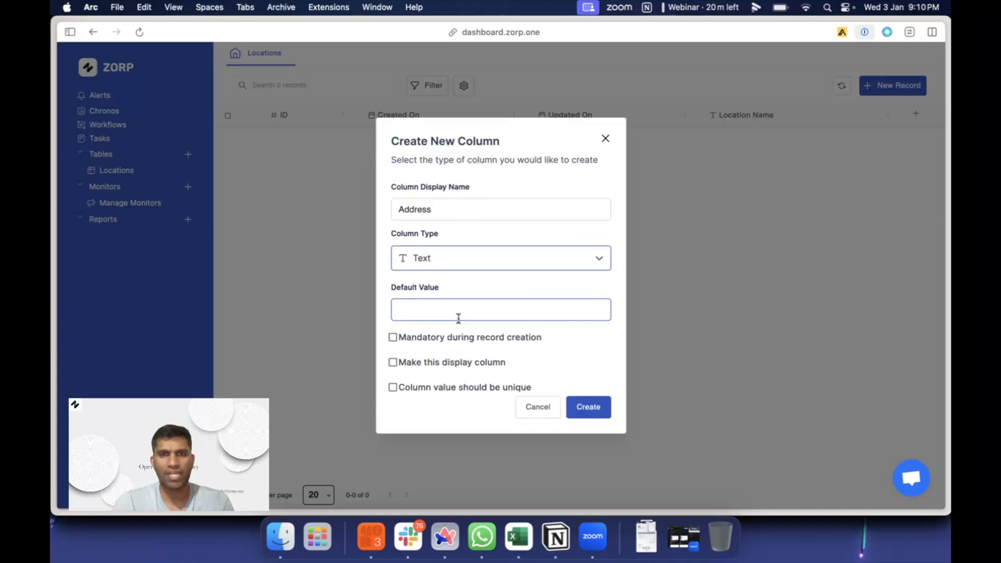
pyautogui.click(585, 399)
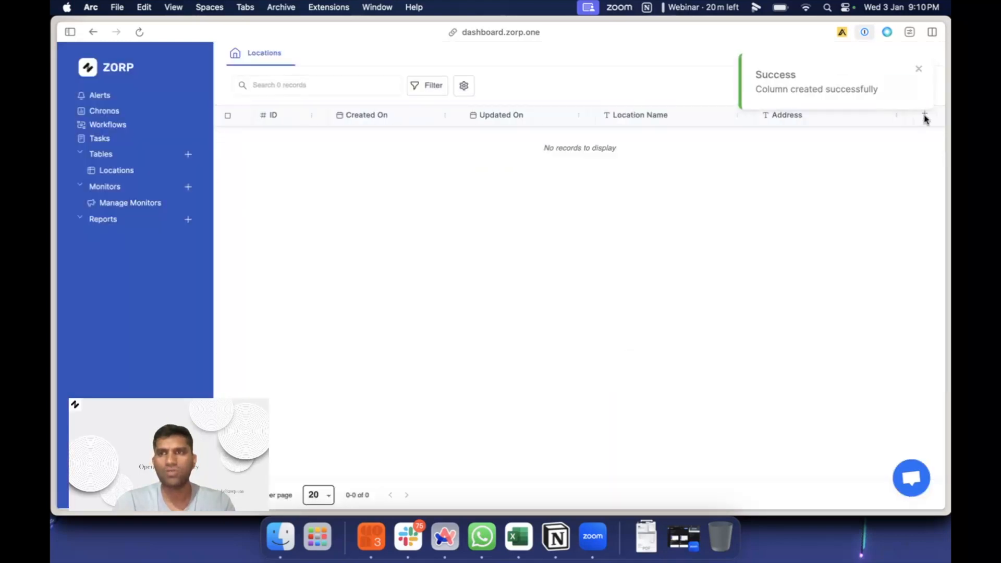
# - Add a column to the Locations table with the display name Latitude and the column type Number
pyautogui.click(924, 114)
pyautogui.click(560, 245)
pyautogui.write('Latitude')
pyautogui.click(548, 288)
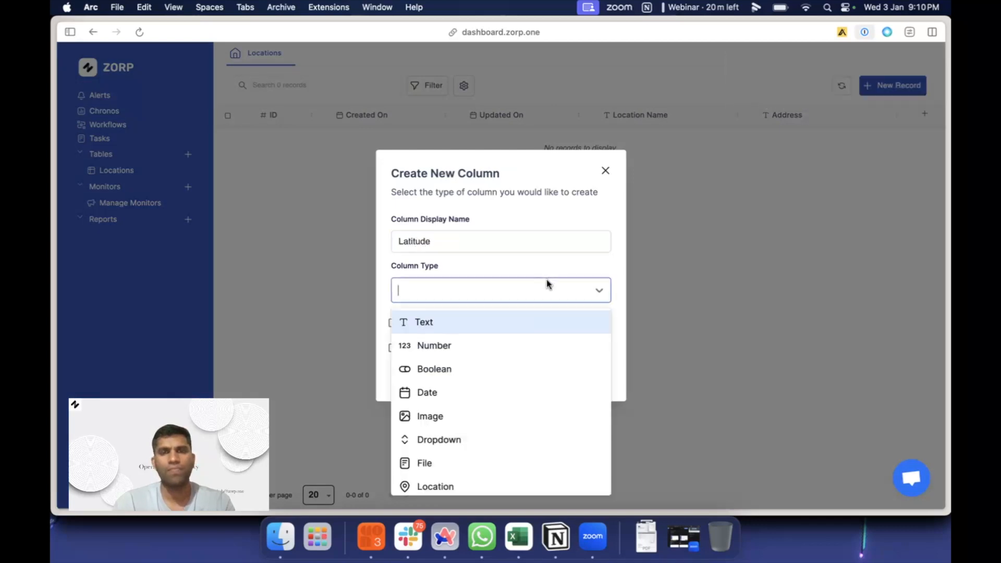
pyautogui.click(455, 346)
pyautogui.click(584, 410)
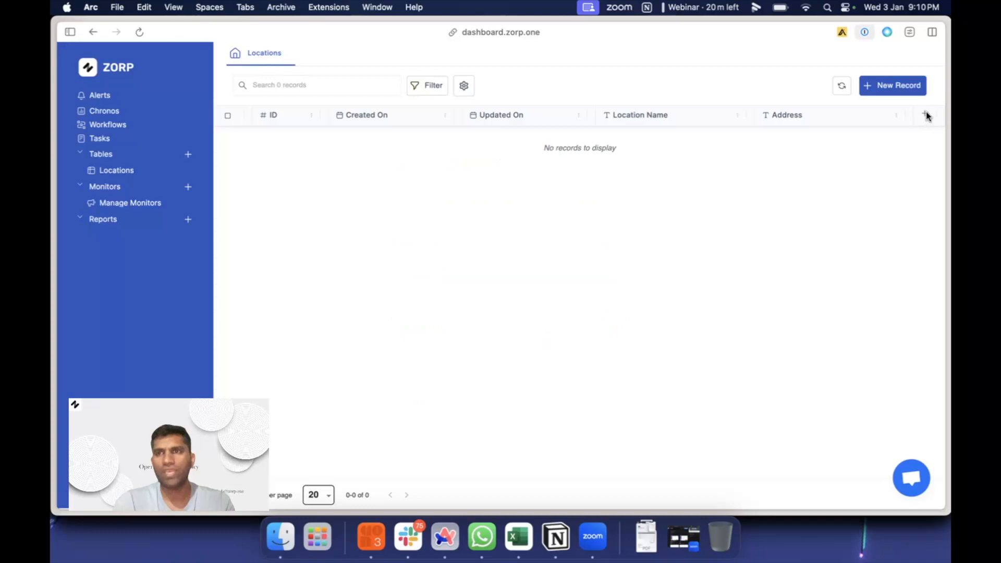
# - Add a column to the Locations table with the display name Longitude and the column type Number
pyautogui.click(924, 113)
pyautogui.click(549, 240)
pyautogui.write('Longitude')
pyautogui.click(536, 291)
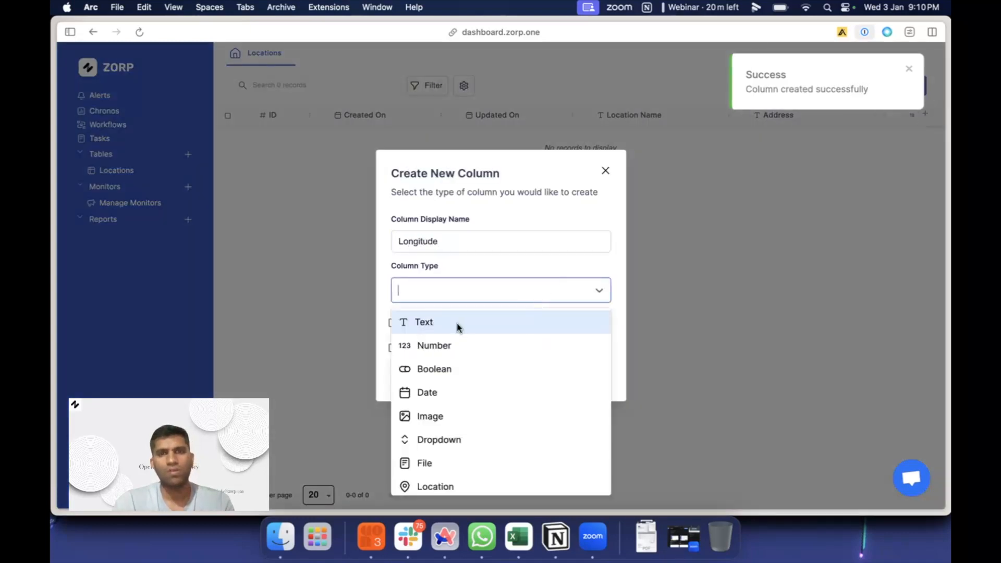
pyautogui.click(458, 344)
pyautogui.click(585, 420)
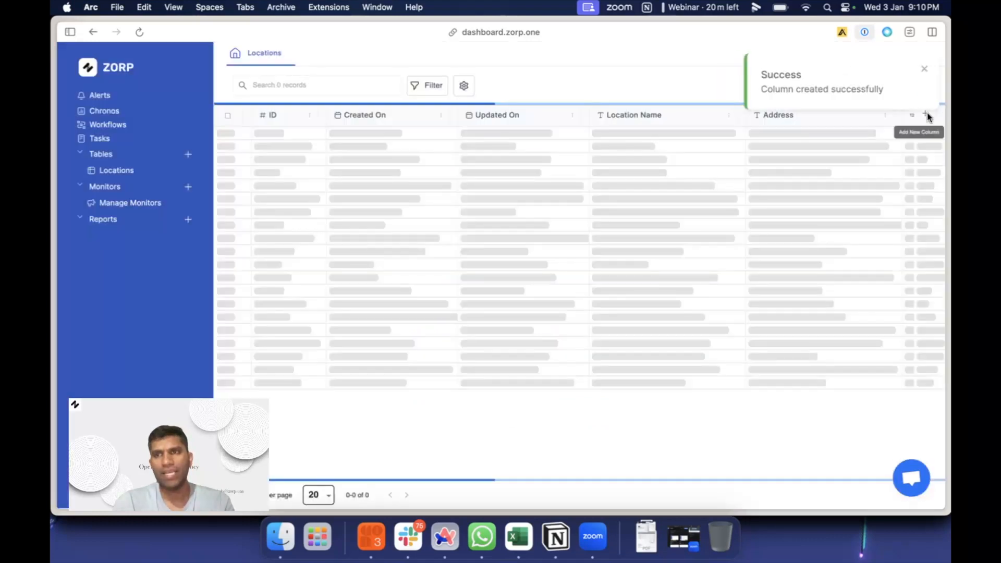
# - Add a column to the Locations table with the display name Remarks and the column type Text
pyautogui.click(925, 114)
pyautogui.write('Remarks')
pyautogui.click(459, 292)
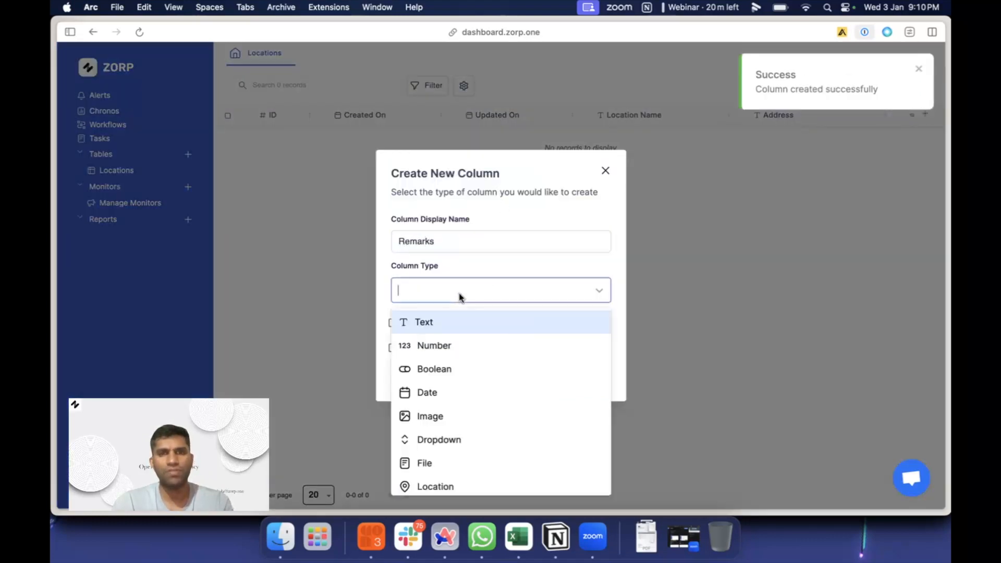
pyautogui.click(447, 324)
pyautogui.click(579, 410)
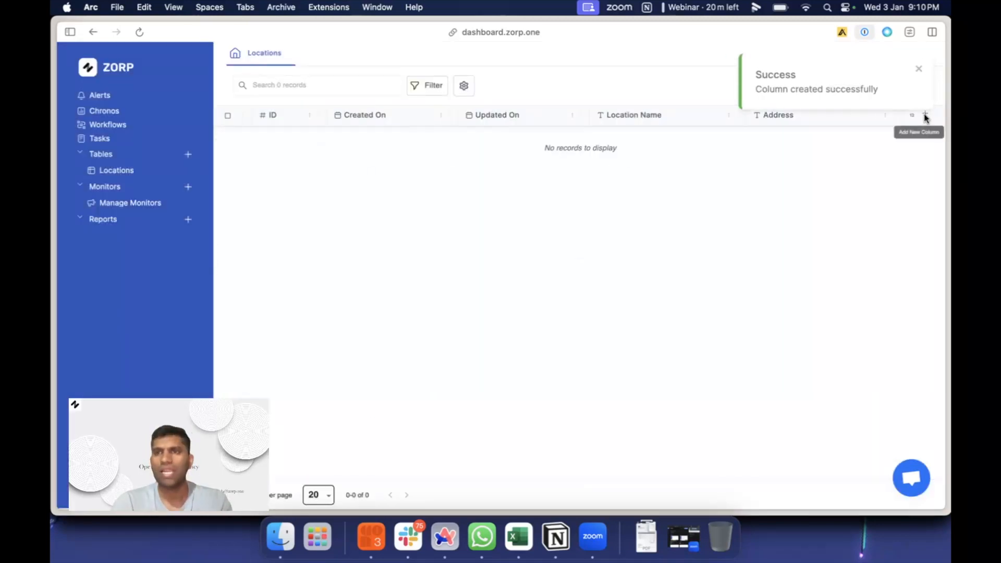
# - Add a column to the Locations table with the display name Location Owner and the column type User
pyautogui.click(925, 114)
pyautogui.click(570, 249)
pyautogui.write('Location Owner')
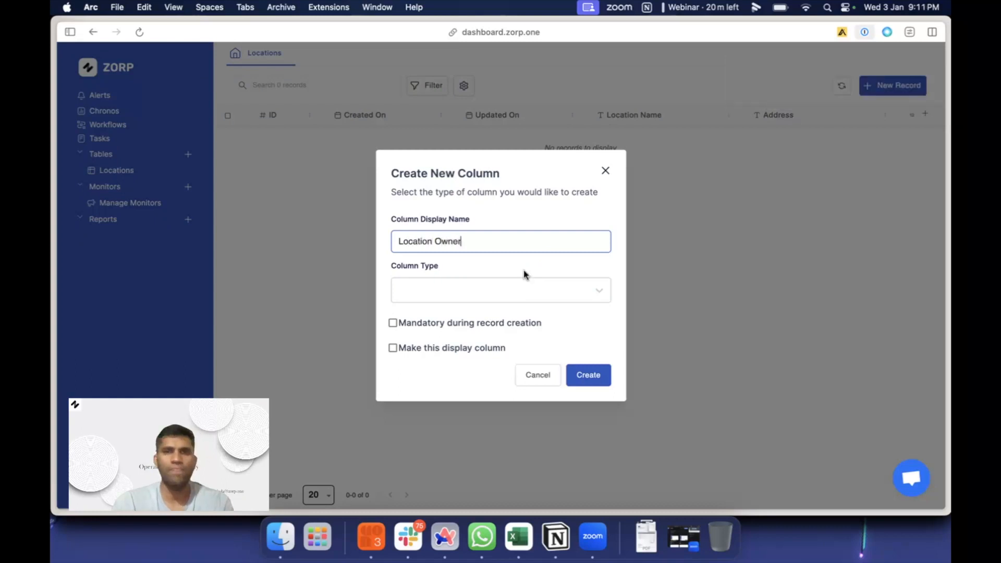
pyautogui.click(510, 293)
pyautogui.scroll(-3, 464, 443)
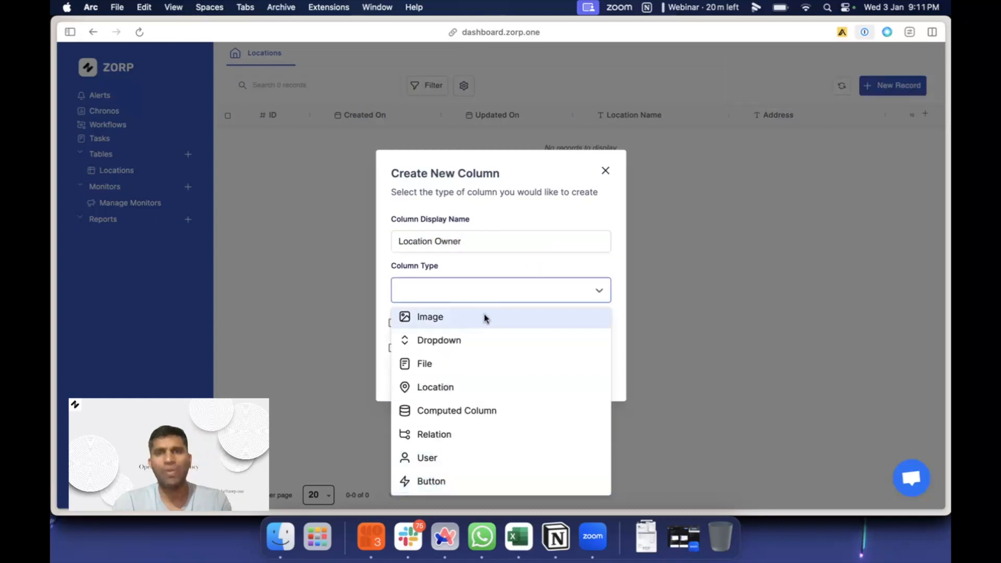
pyautogui.scroll(3, 484, 319)
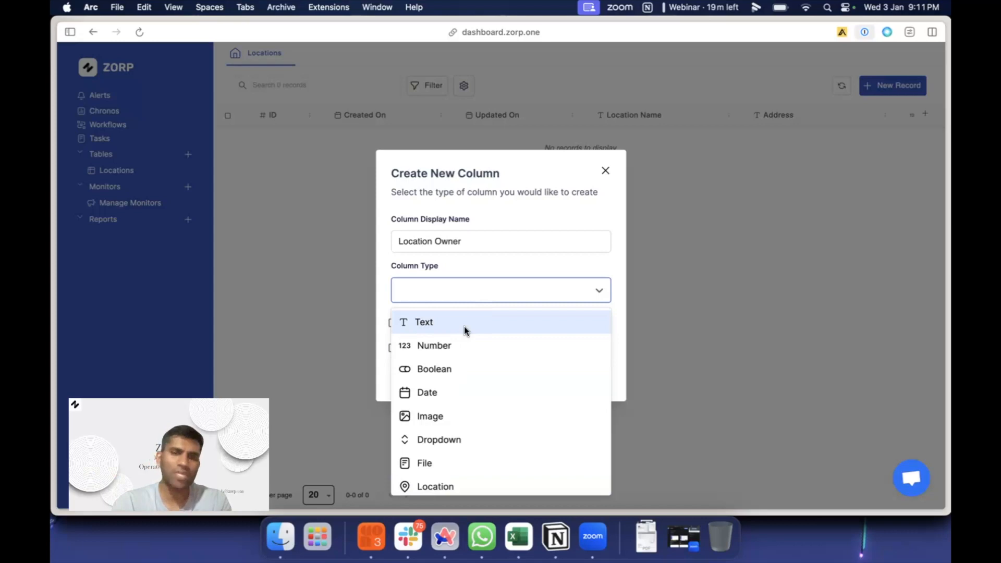
pyautogui.scroll(-3, 463, 327)
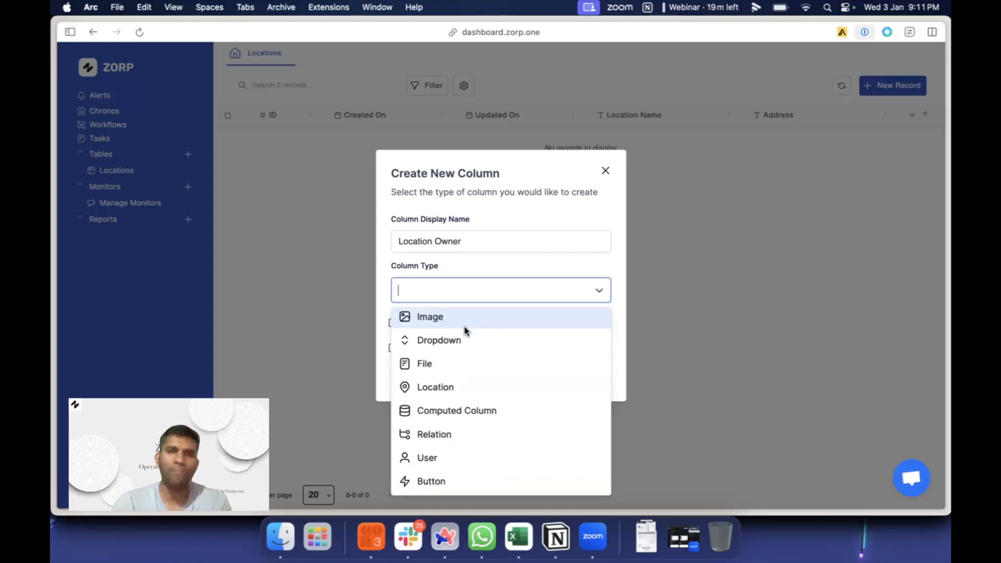
pyautogui.click(437, 456)
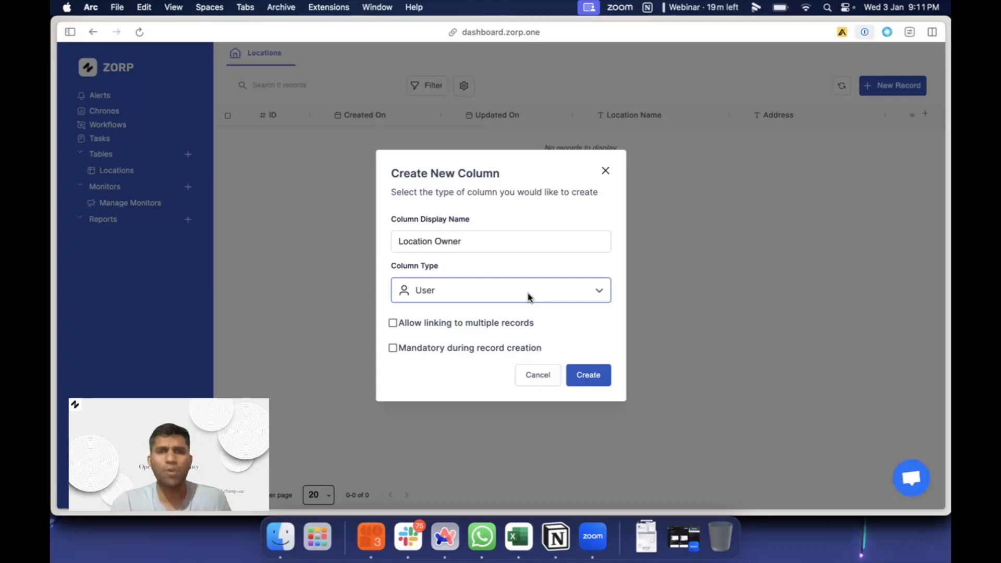
pyautogui.click(425, 324)
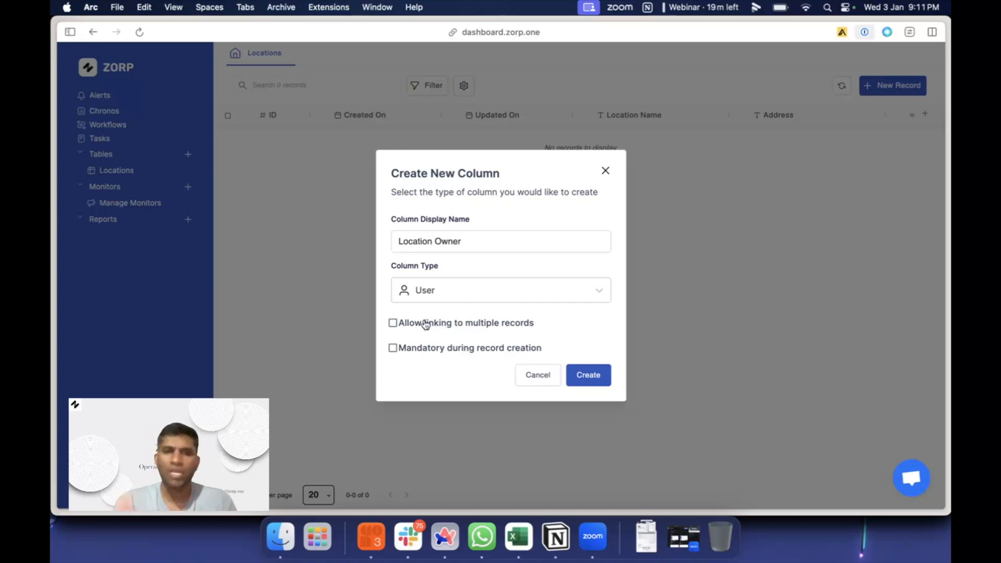
pyautogui.click(604, 374)
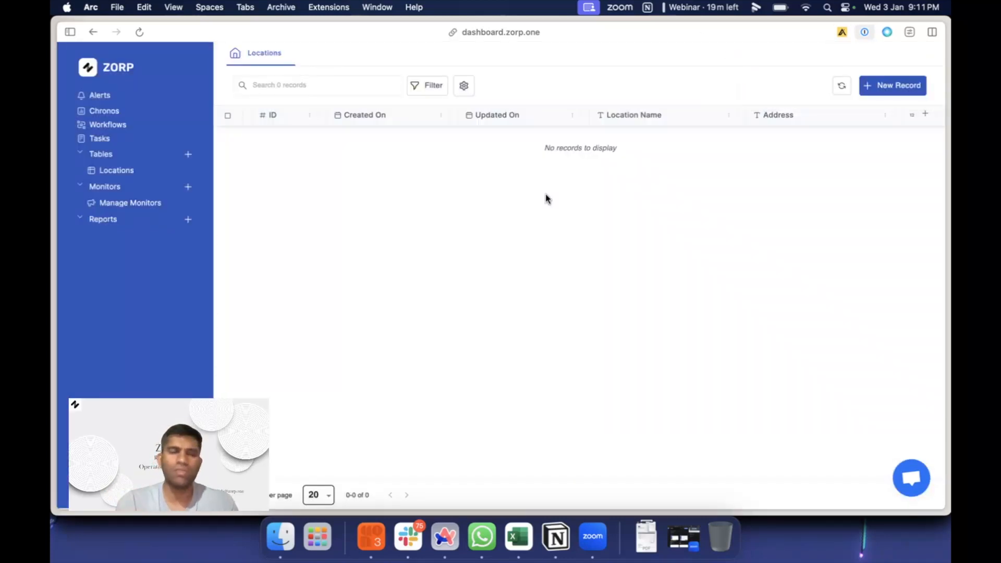
# - Start a new record in the Locations table with the location name New York and fill in its address
pyautogui.click(888, 85)
pyautogui.click(321, 172)
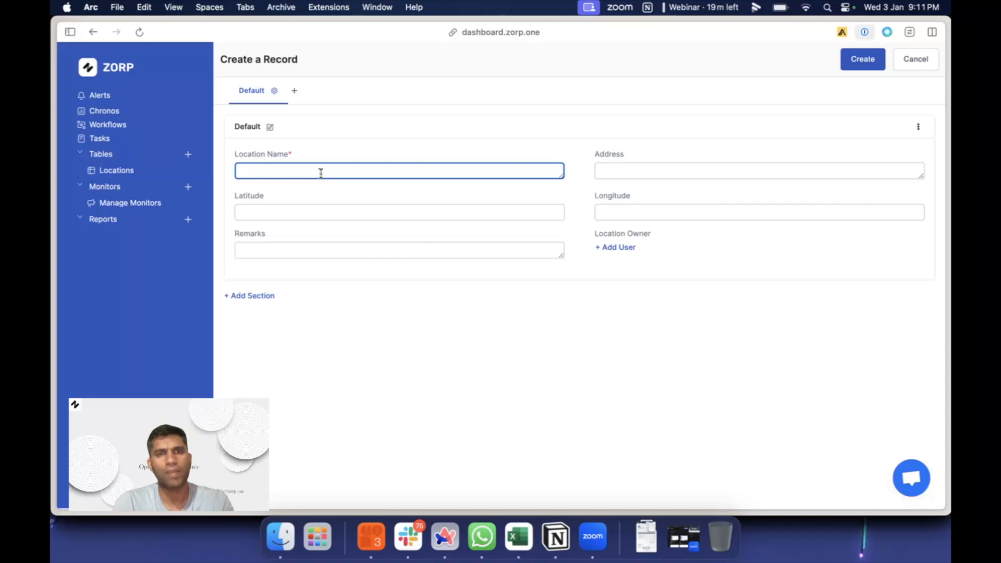
pyautogui.write('New York')
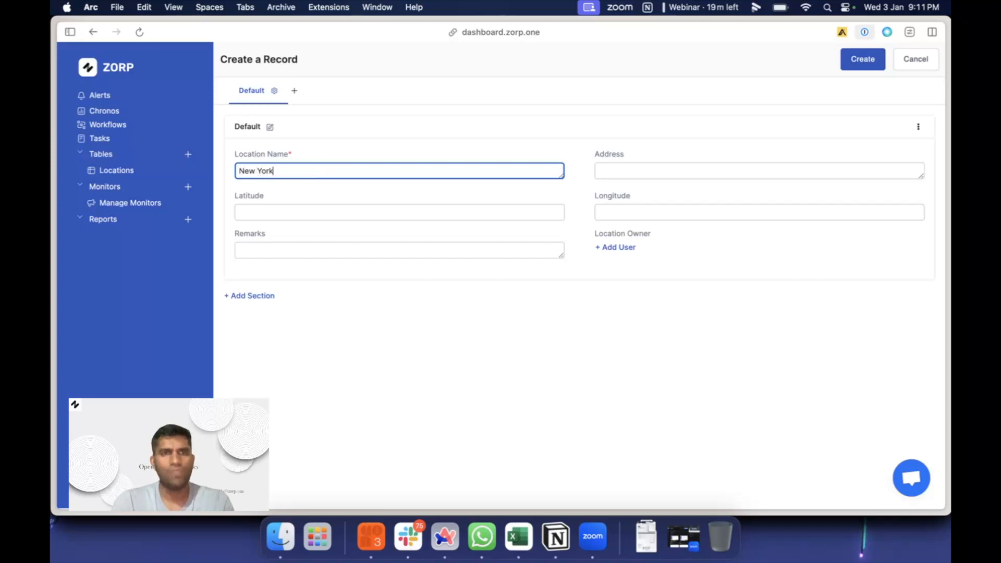
pyautogui.click(669, 165)
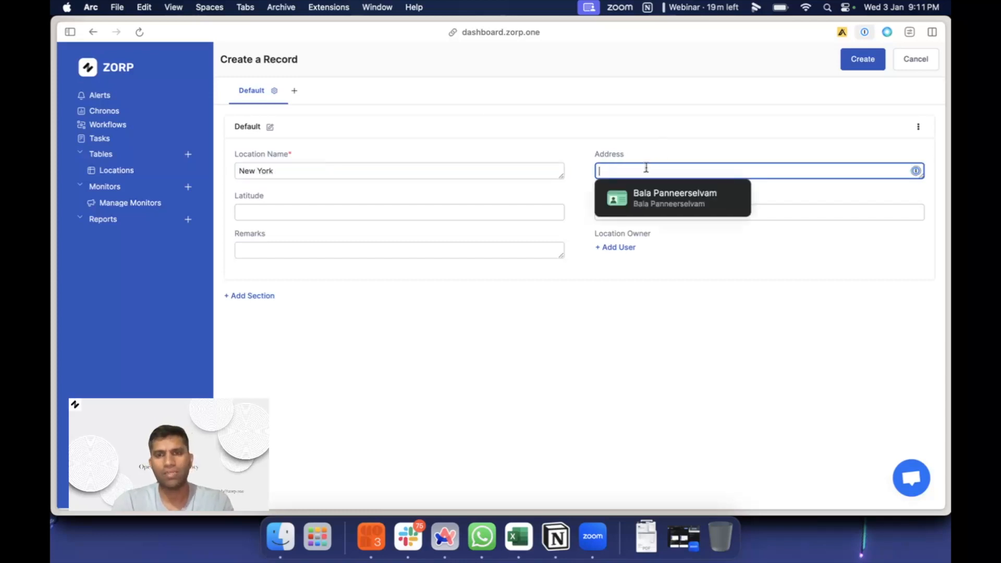
pyautogui.write('115,')
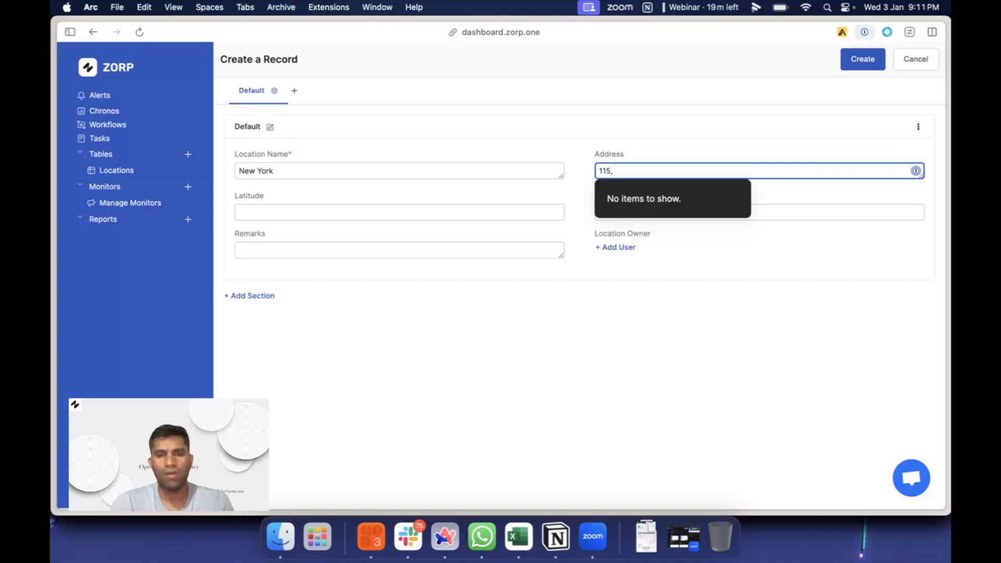
pyautogui.write(' New York')
pyautogui.press('Tab')
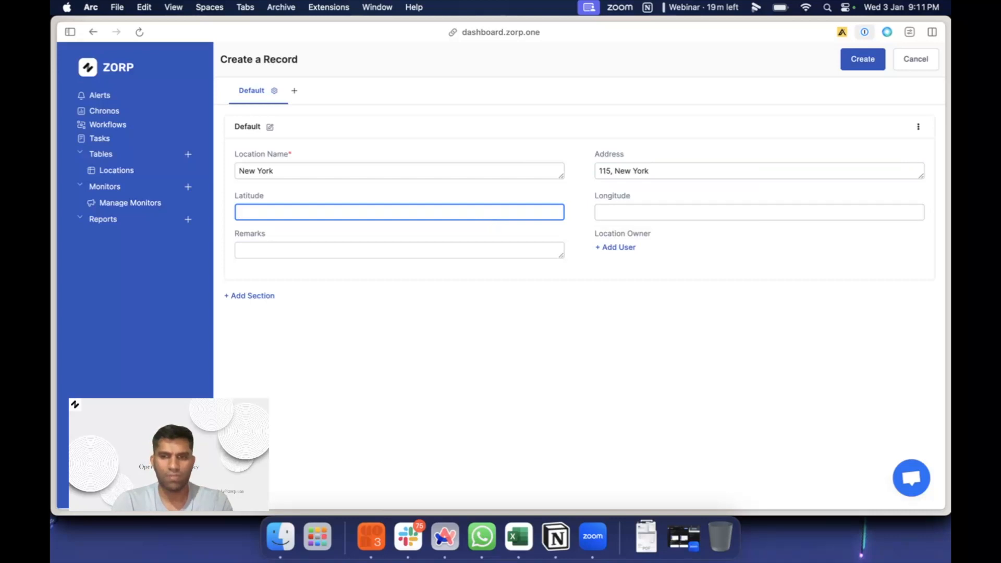
# - Set the record's latitude to -12.4999 and longitude to 77.398, assign the existing user as Location Owner and create the record
pyautogui.write('-12.4999')
pyautogui.press('Tab')
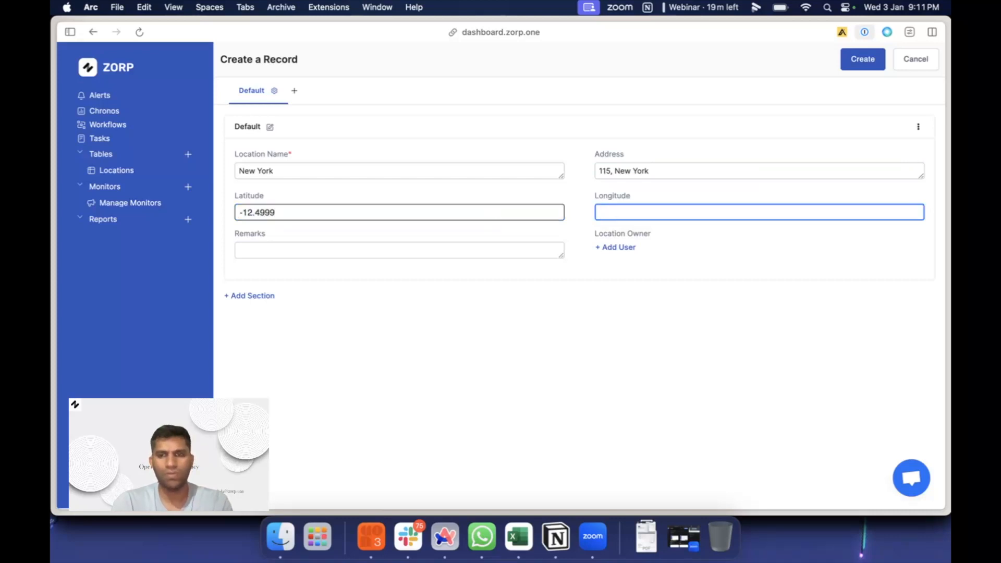
pyautogui.click(407, 248)
pyautogui.click(640, 249)
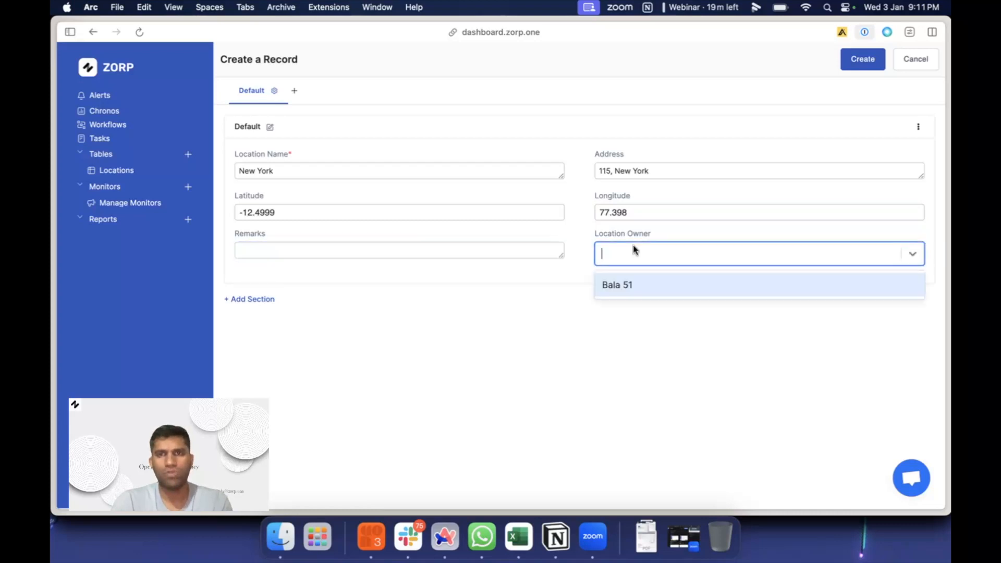
pyautogui.click(636, 288)
pyautogui.click(847, 55)
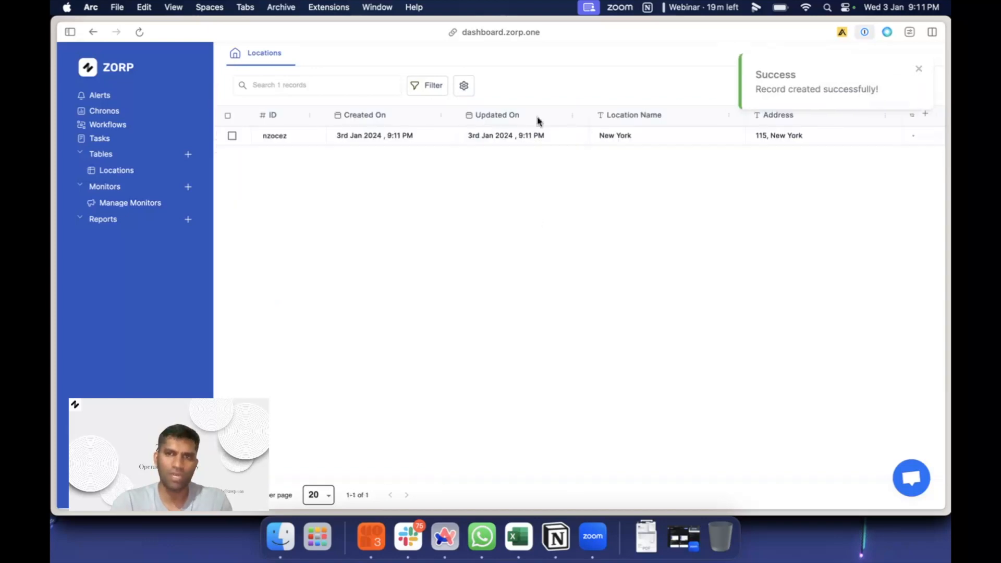
# - Review the New York record's values in the Locations table and on its detail page, and return to the table
pyautogui.hscroll(10, 548, 142)
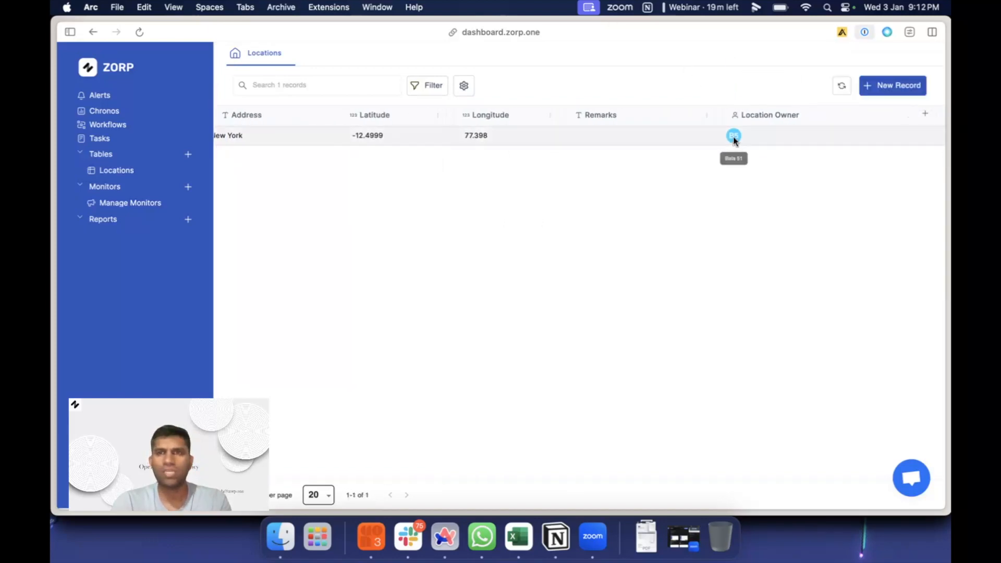
pyautogui.hscroll(-5, 732, 136)
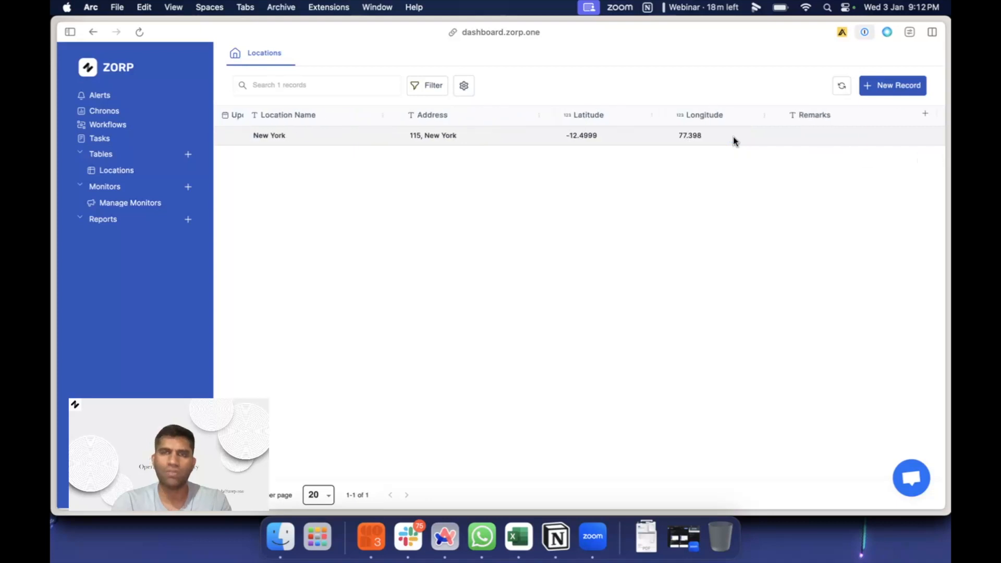
pyautogui.click(593, 137)
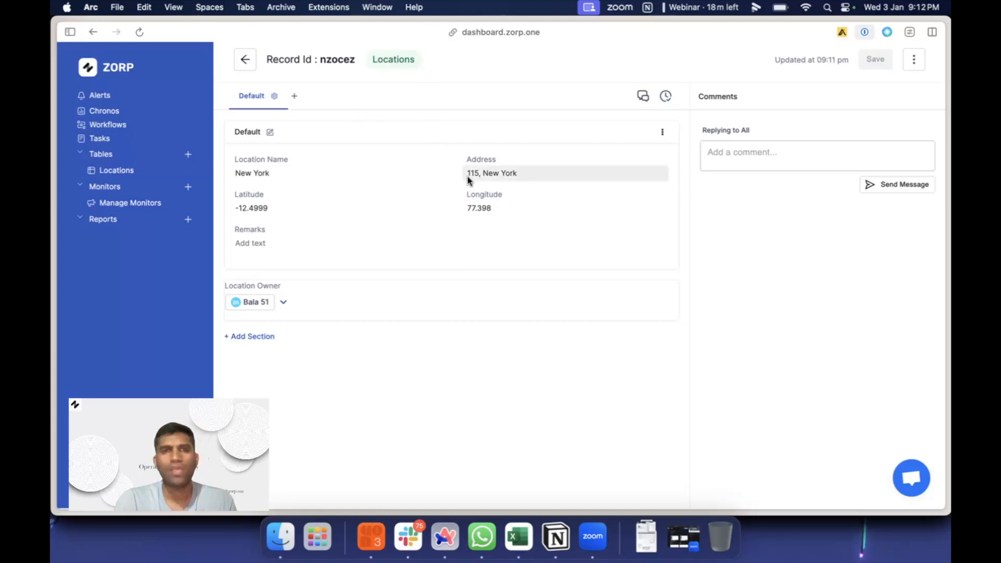
pyautogui.click(245, 59)
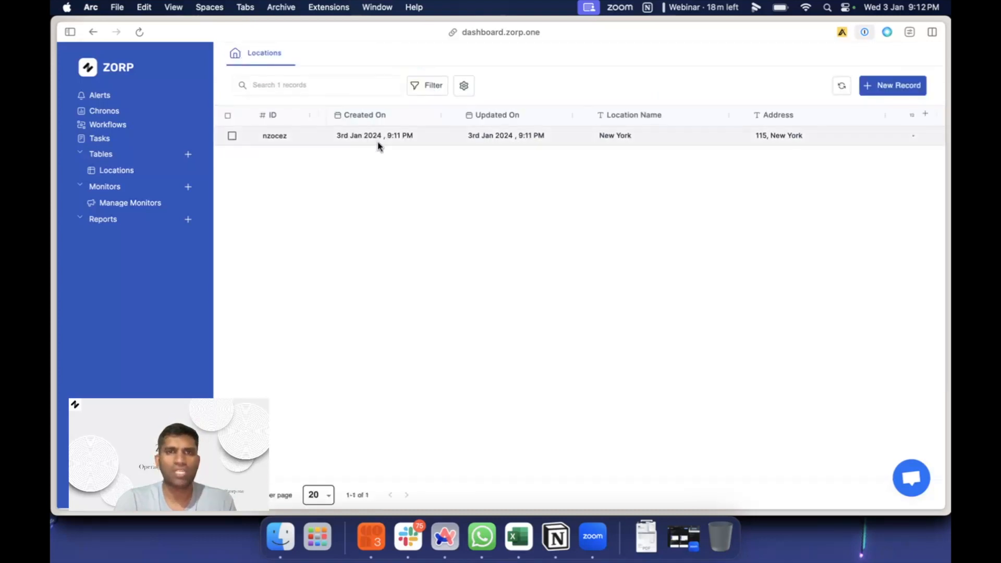
pyautogui.click(188, 154)
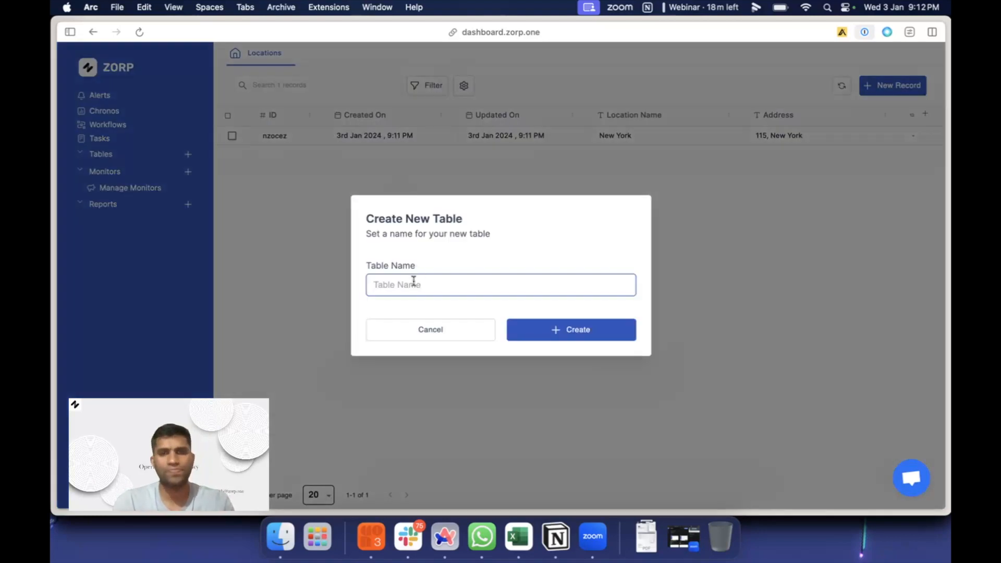
pyautogui.write('Employ')
pyautogui.press('BackSpace')
pyautogui.press('BackSpace')
pyautogui.press('BackSpace')
pyautogui.press('BackSpace')
pyautogui.press('BackSpace')
pyautogui.press('BackSpace')
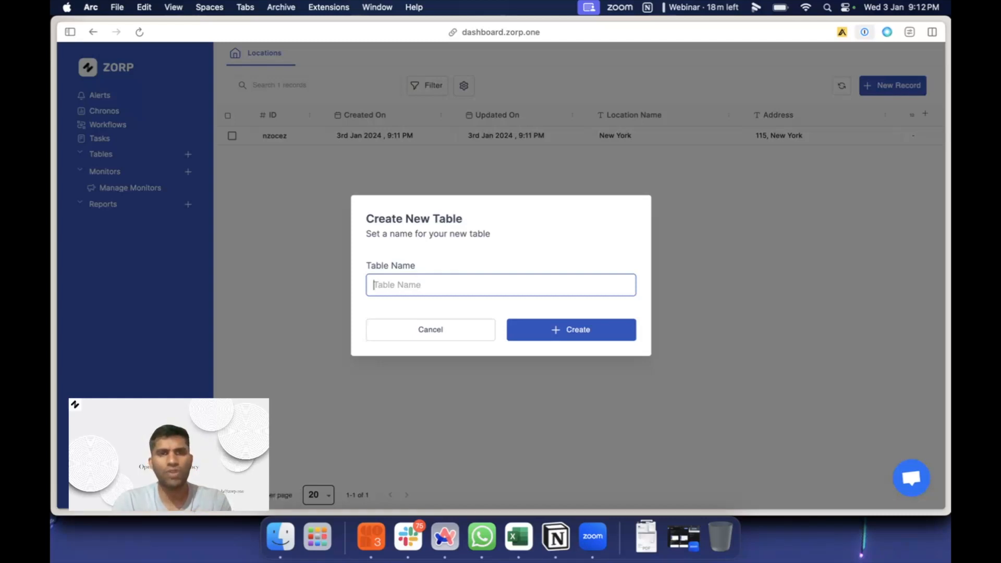
pyautogui.click(443, 329)
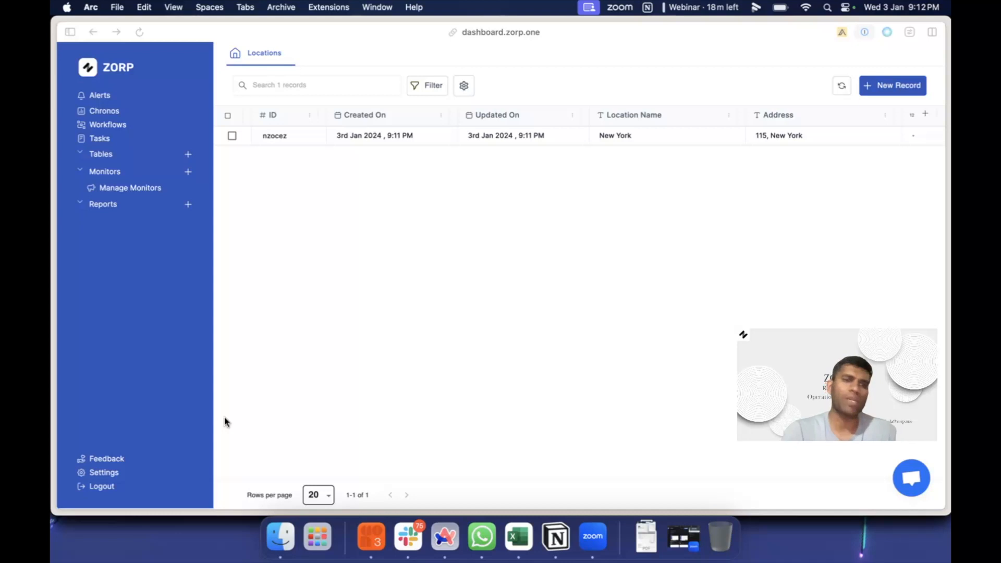
# - Examine the user management settings and the form for adding a user, and leave the form without creating one
pyautogui.click(112, 476)
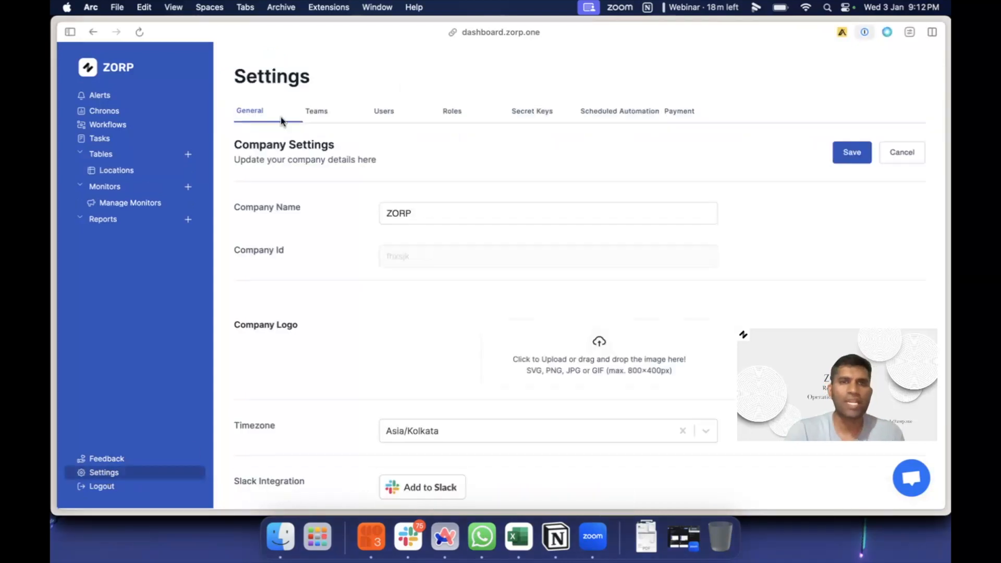
pyautogui.click(392, 111)
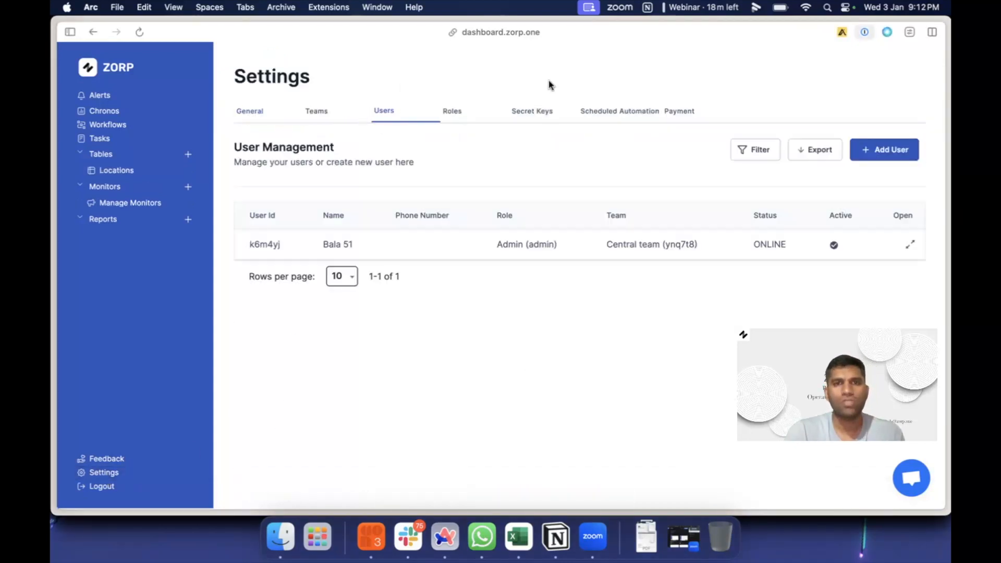
pyautogui.click(887, 149)
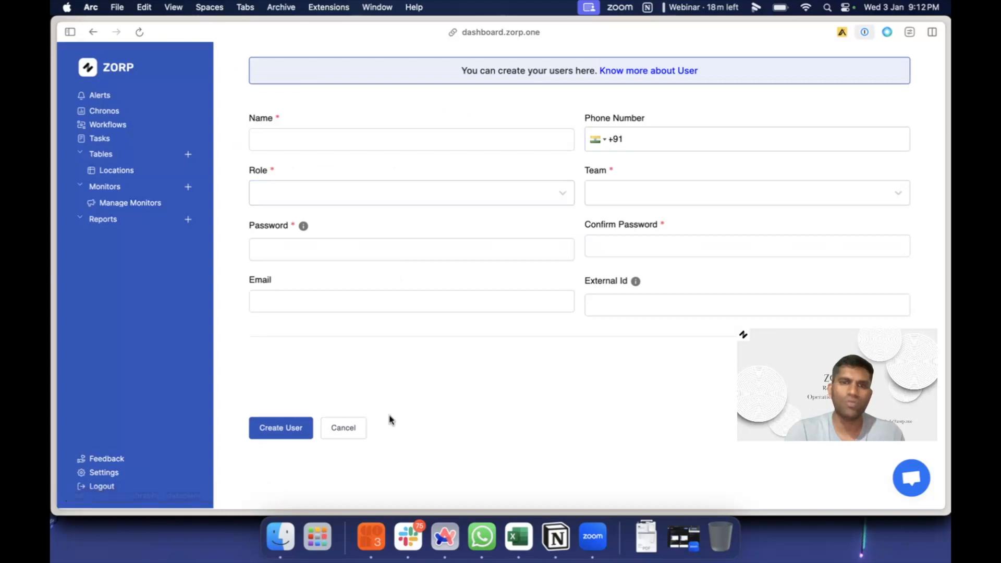
pyautogui.click(340, 429)
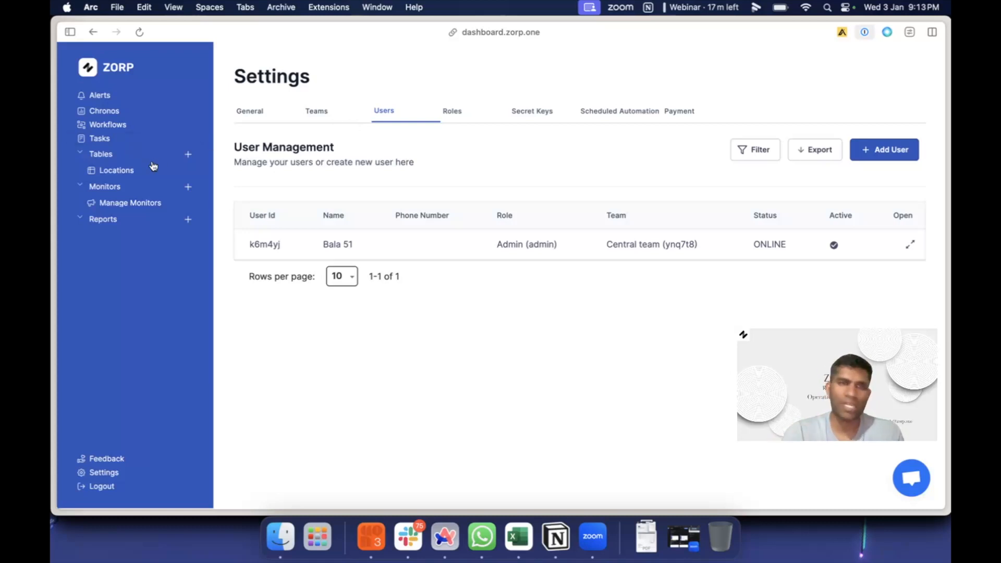
# - Create a new table named Assets
pyautogui.click(188, 154)
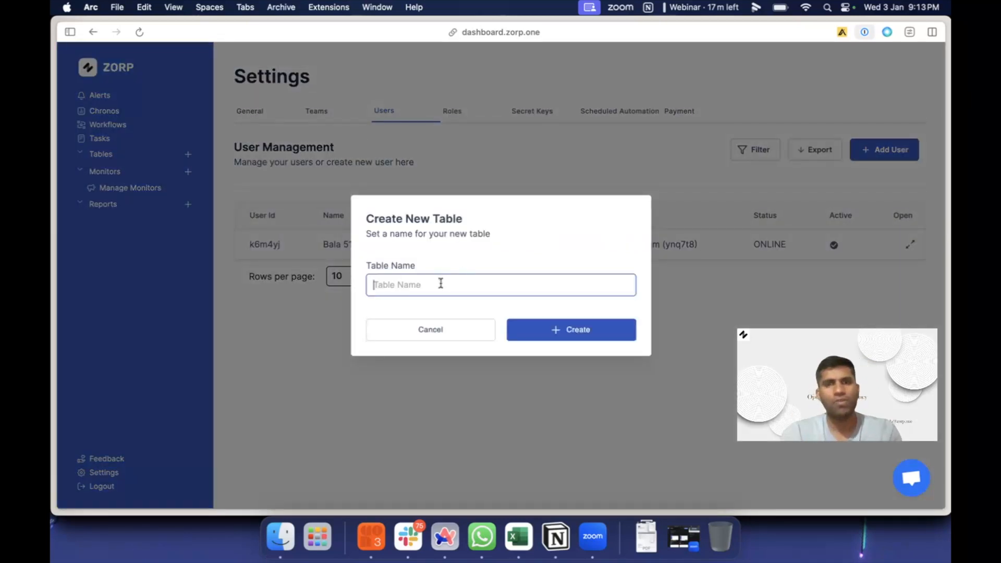
pyautogui.write('Ass')
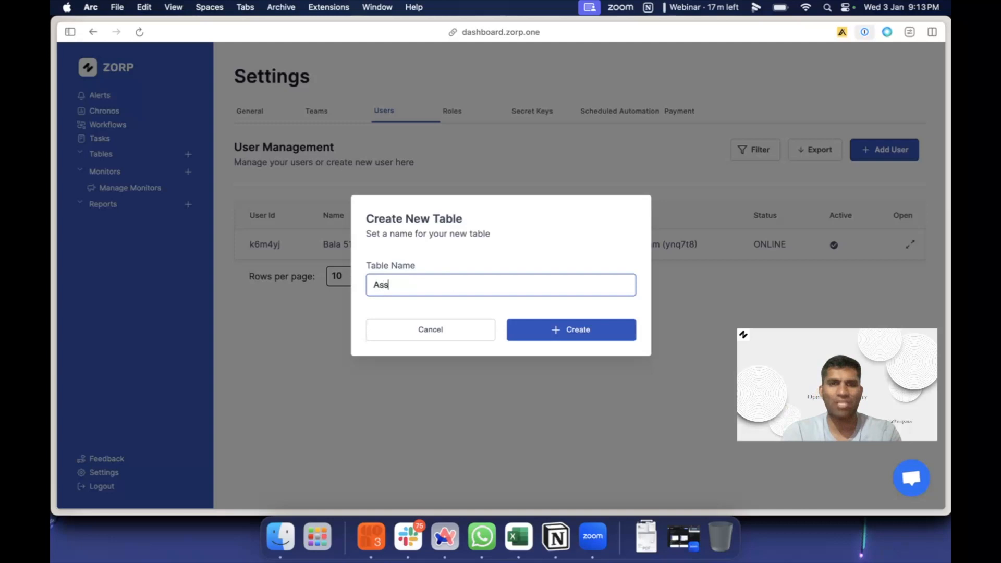
pyautogui.write('ets')
pyautogui.click(561, 324)
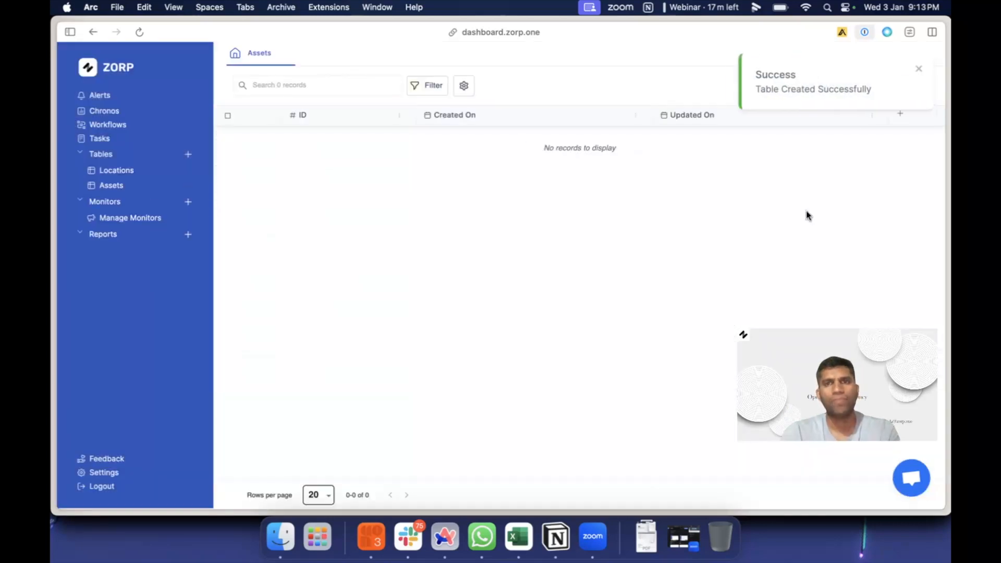
# - Add a text column named Asset Code to the Assets table, making it mandatory, the display column and unique
pyautogui.click(900, 114)
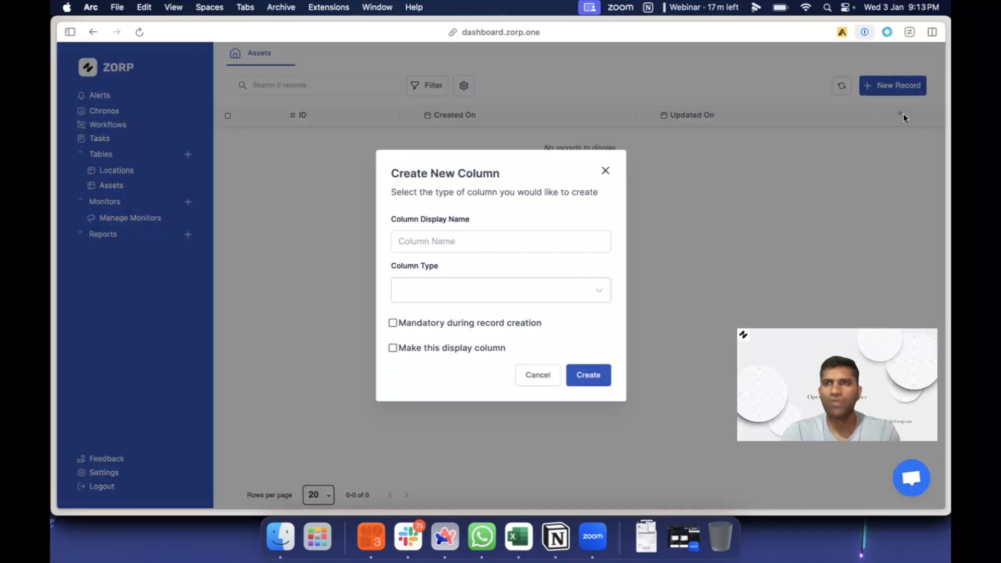
pyautogui.click(473, 246)
pyautogui.write('A')
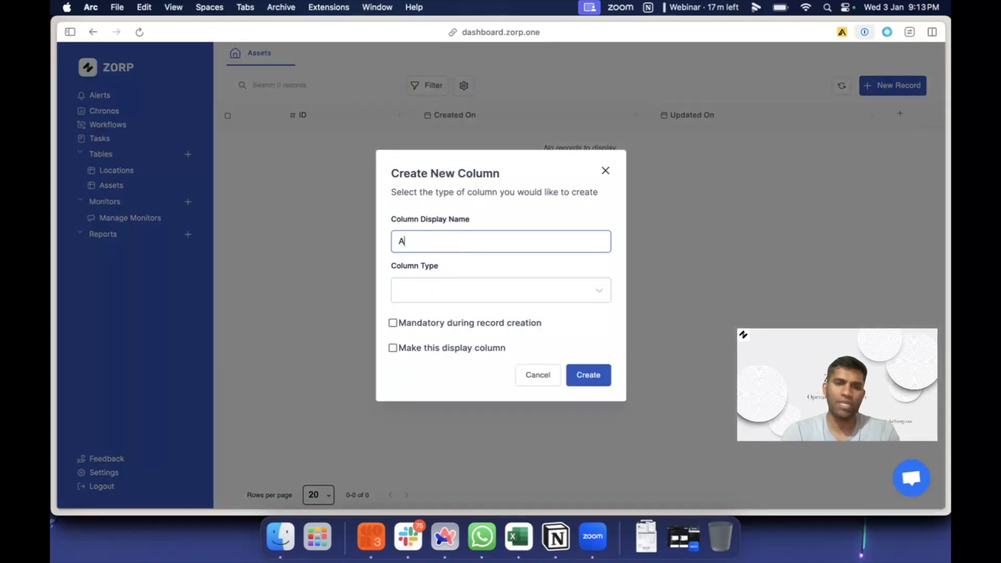
pyautogui.write('sset Code')
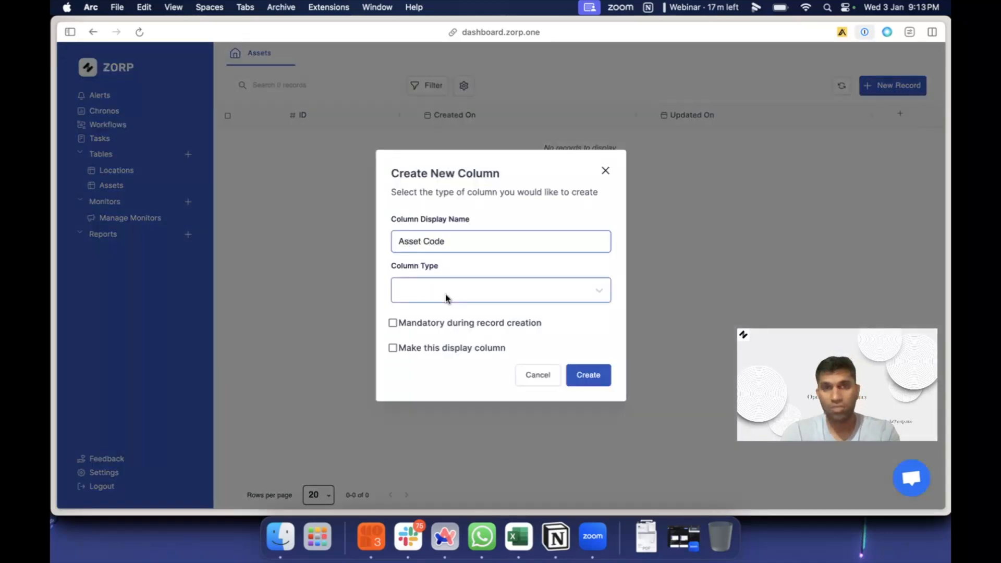
pyautogui.click(446, 293)
pyautogui.click(431, 320)
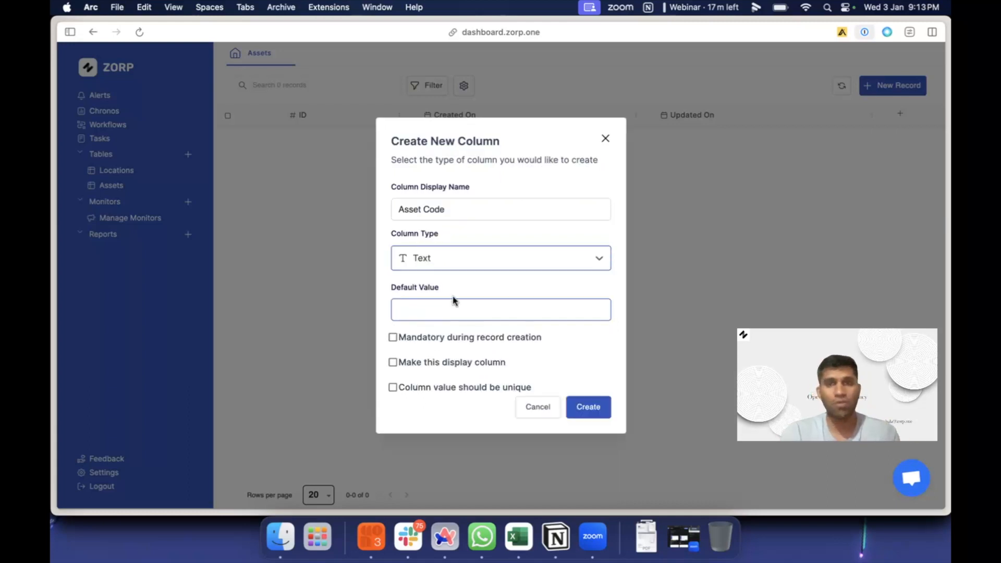
pyautogui.click(430, 337)
pyautogui.click(420, 362)
pyautogui.click(418, 387)
pyautogui.click(586, 408)
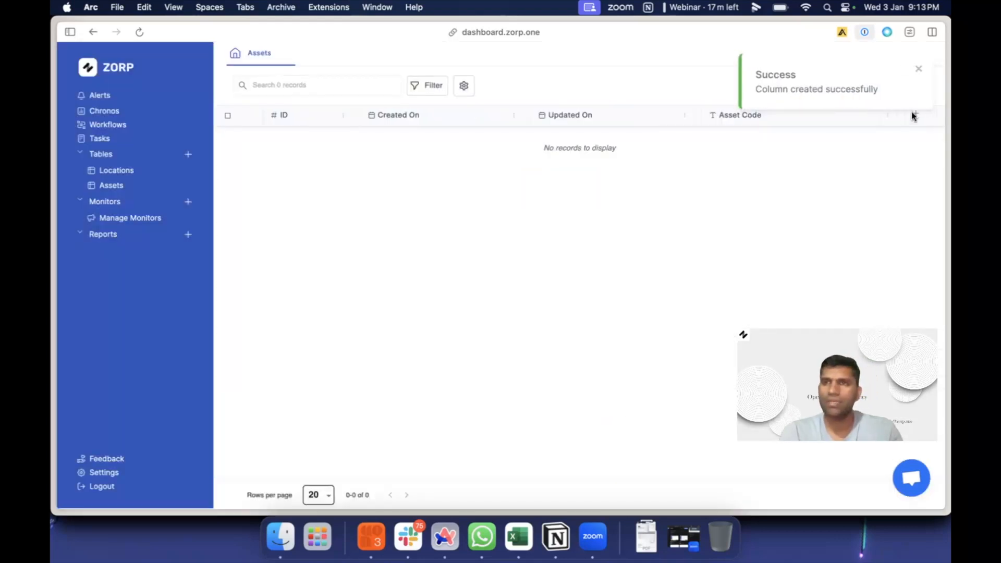
# - Add an optional text column named Asset Make to the Assets table
pyautogui.click(913, 113)
pyautogui.click(526, 237)
pyautogui.write('Asset Make')
pyautogui.click(503, 288)
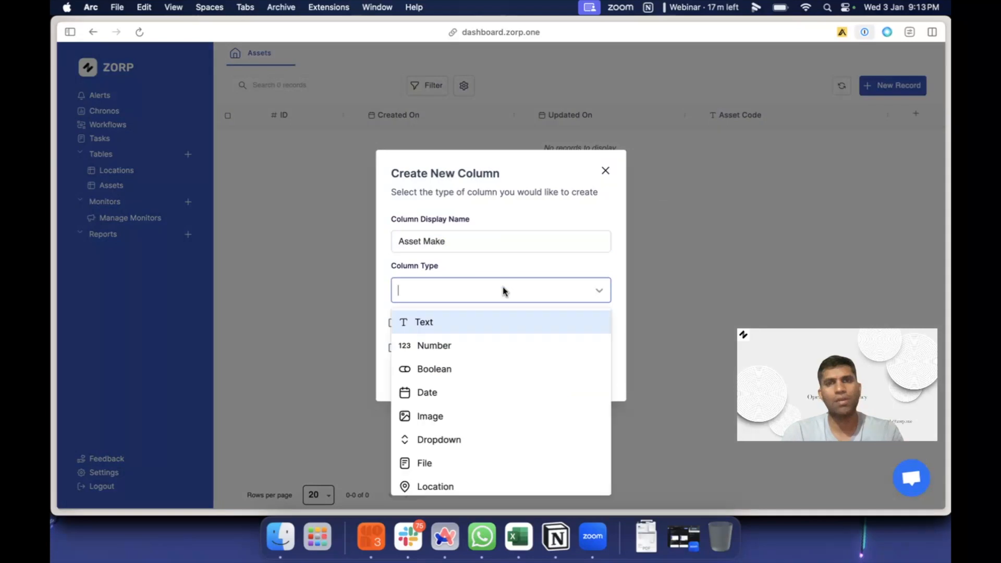
pyautogui.click(459, 319)
pyautogui.click(587, 406)
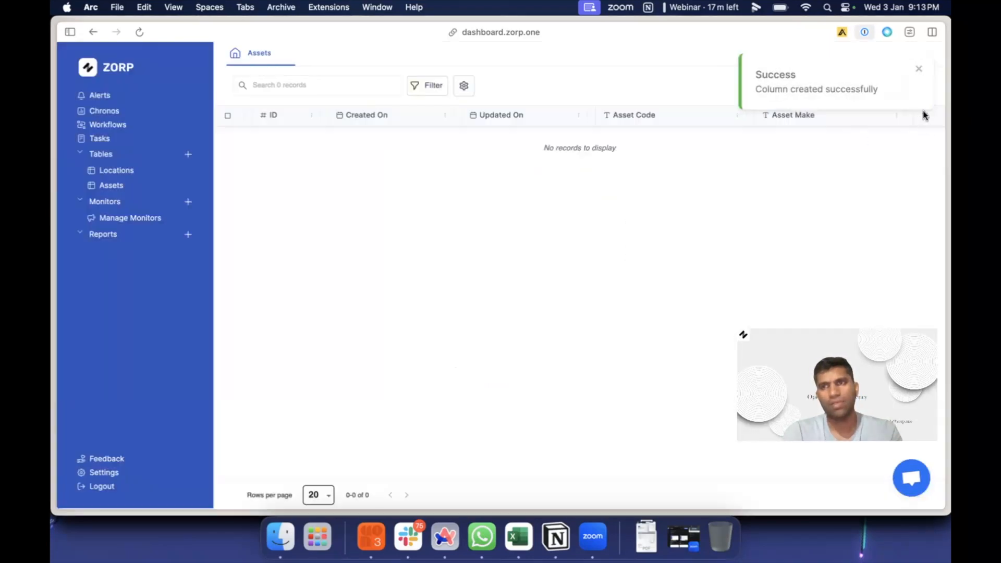
# - Add an optional text column named Asset Model to the Assets table
pyautogui.click(924, 113)
pyautogui.click(597, 237)
pyautogui.write('Asset M')
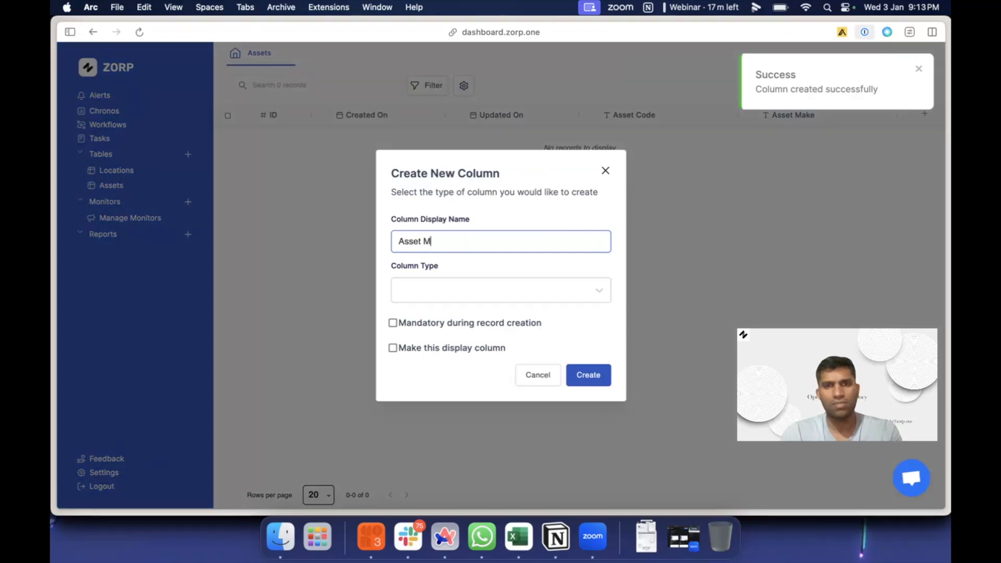
pyautogui.write('odel')
pyautogui.click(541, 292)
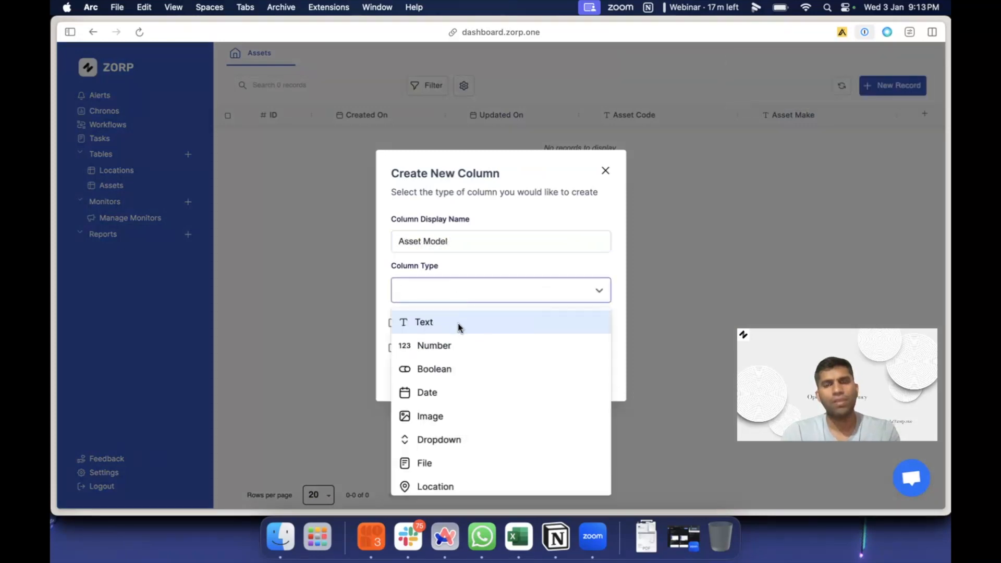
pyautogui.click(459, 326)
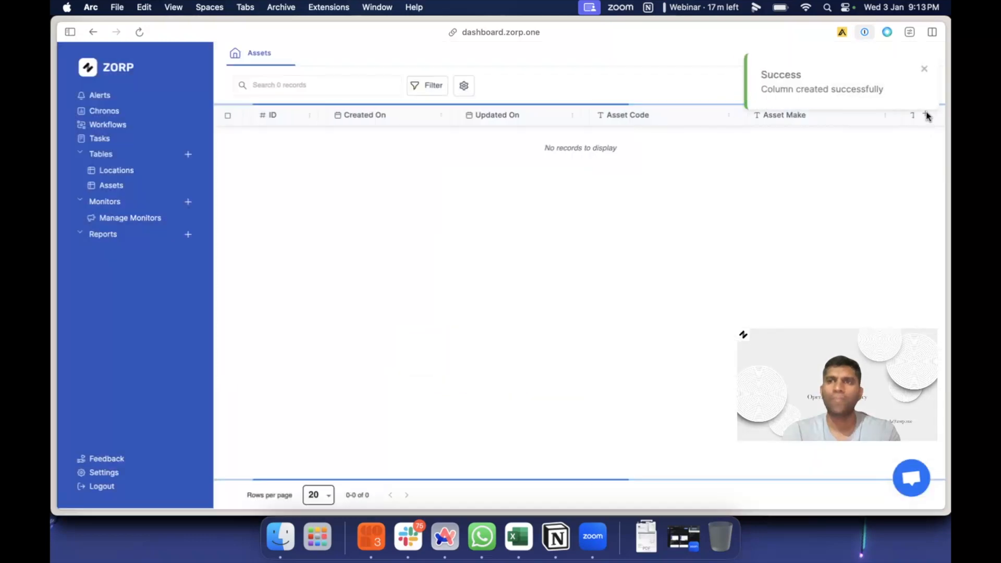
# - Add a text column named Asset Serial Number to the Assets table and make it mandatory during record creation
pyautogui.click(924, 113)
pyautogui.click(515, 242)
pyautogui.write('Asset Serial N')
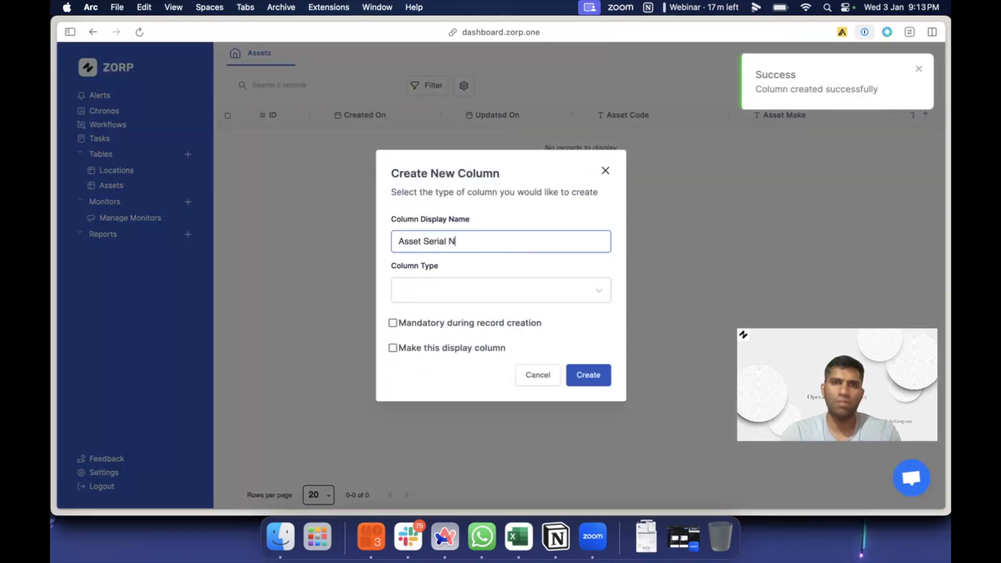
pyautogui.write('umber')
pyautogui.click(495, 290)
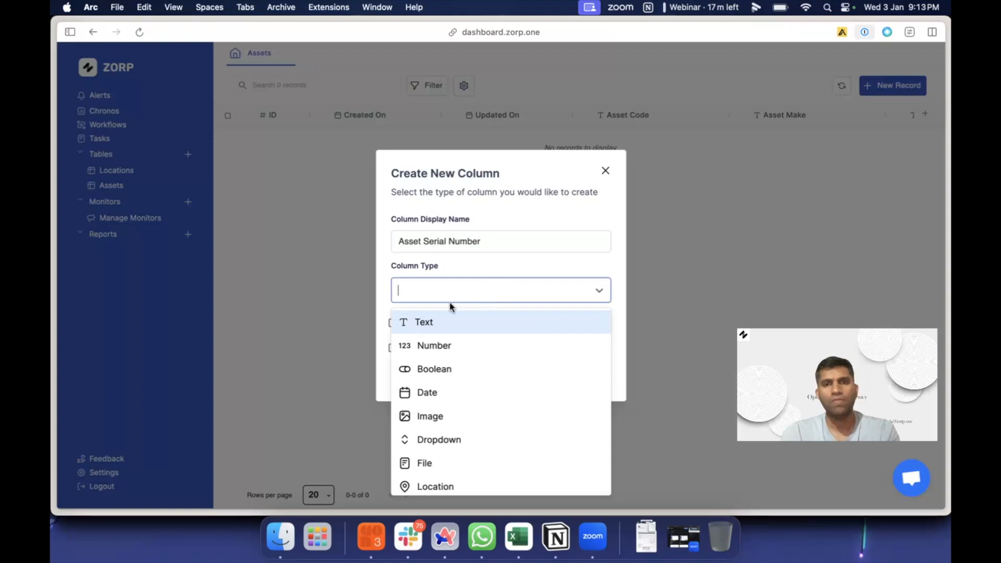
pyautogui.click(426, 322)
pyautogui.click(443, 338)
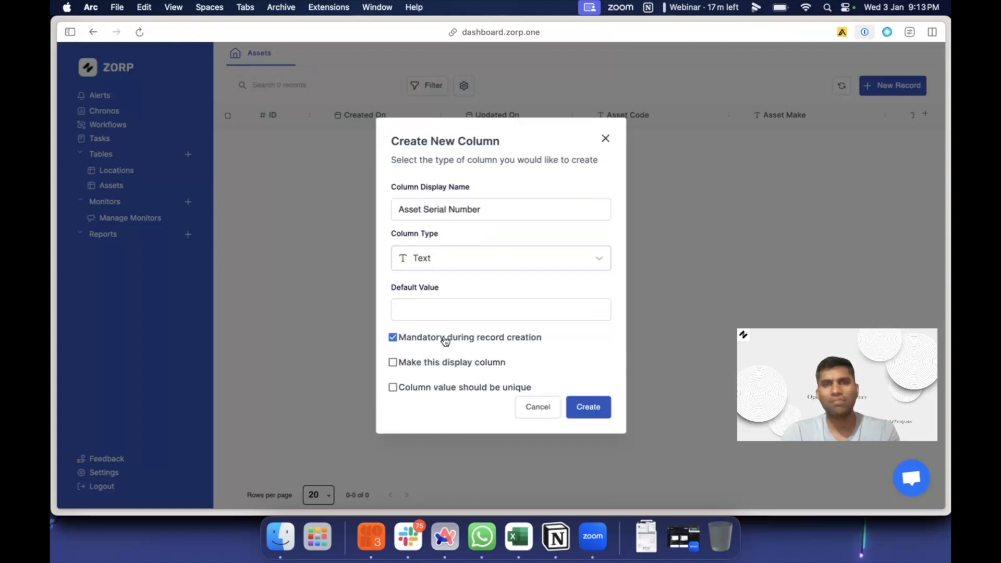
pyautogui.click(590, 401)
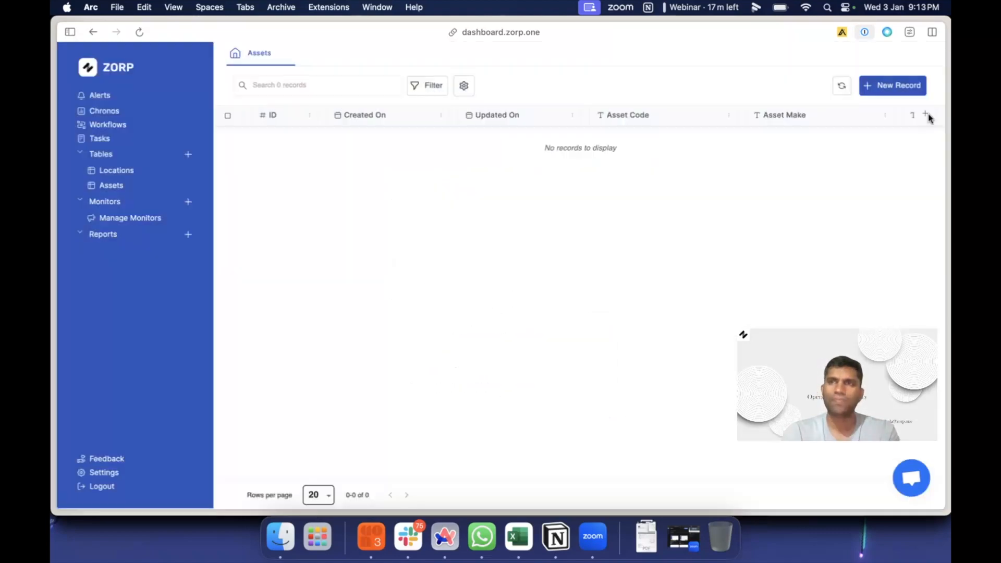
# - Add an image column named Asset Images to the Assets table
pyautogui.click(925, 114)
pyautogui.click(509, 241)
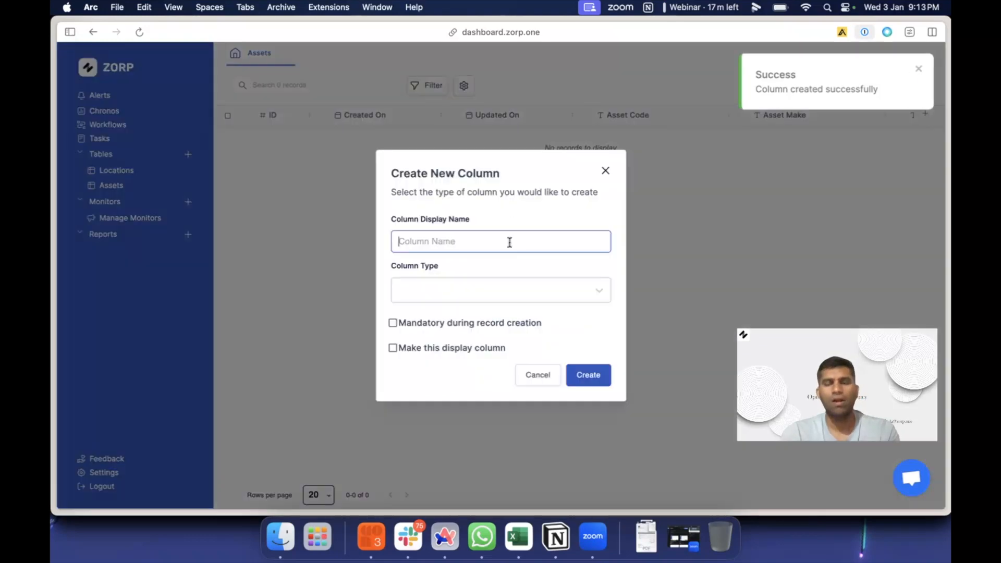
pyautogui.write('Asset Images')
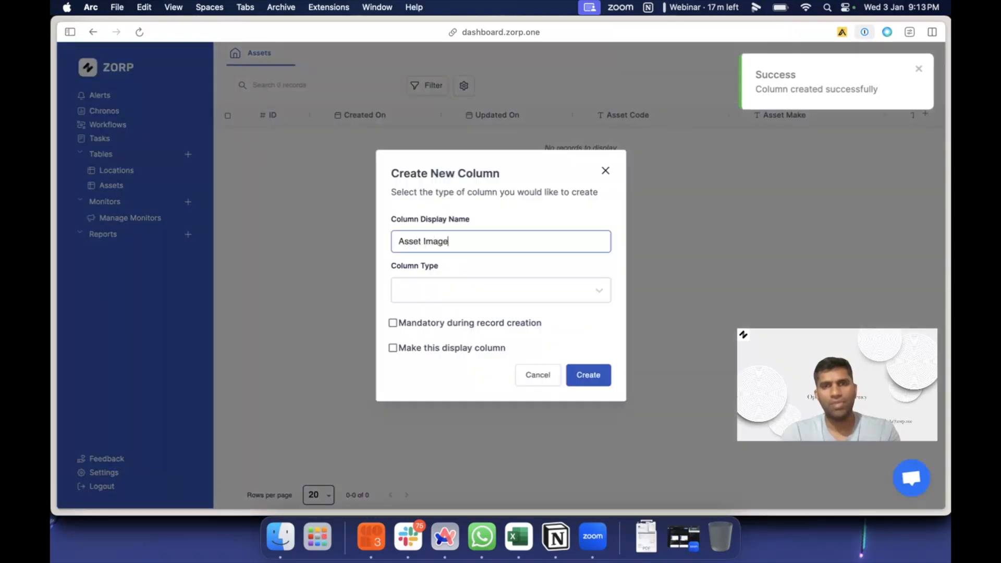
pyautogui.click(487, 291)
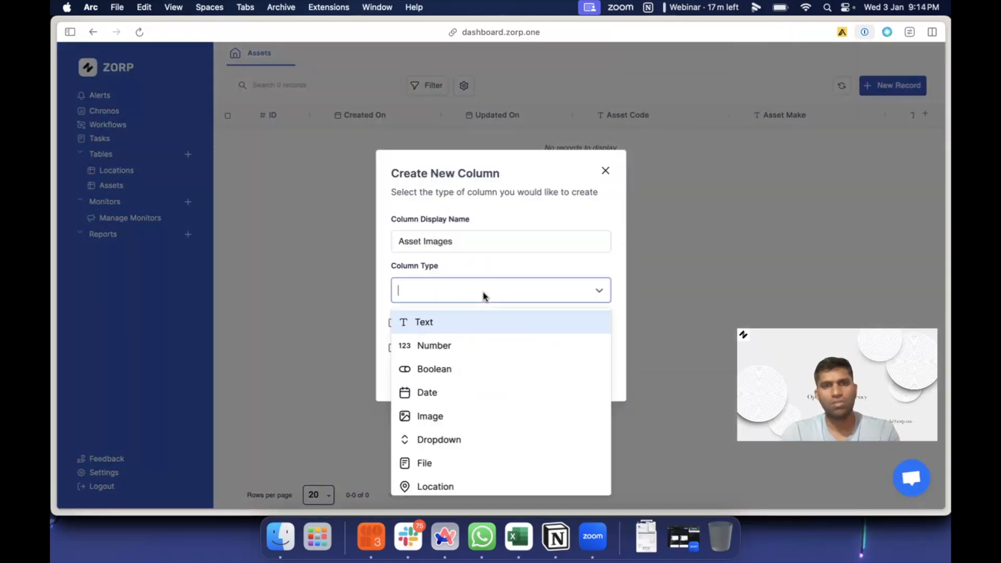
pyautogui.click(441, 415)
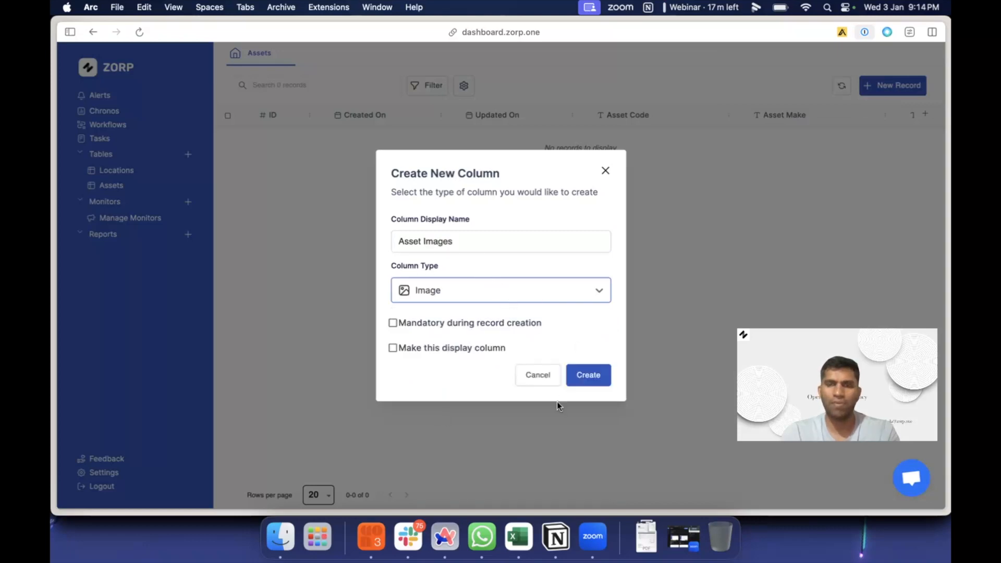
pyautogui.click(584, 377)
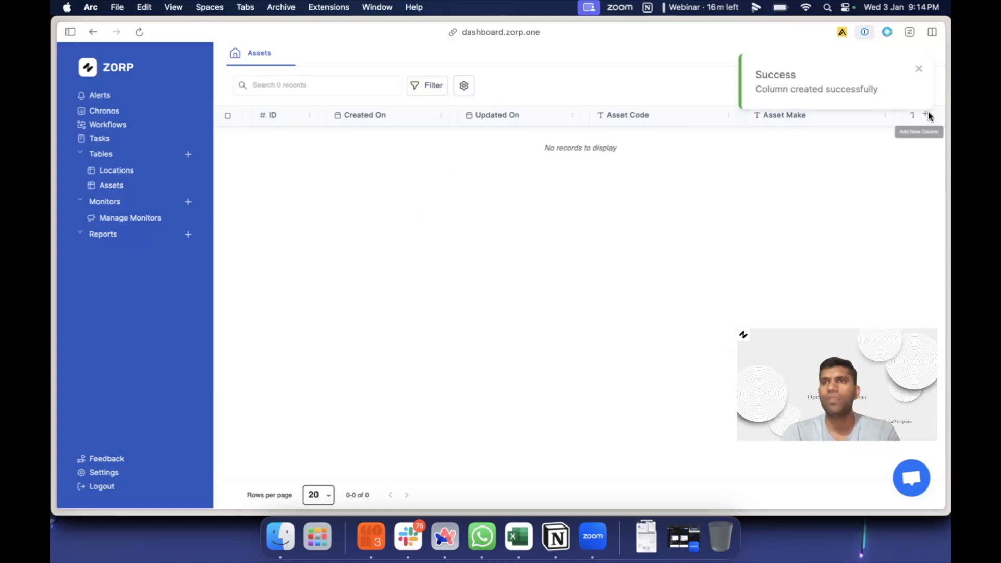
# - Add a number column named Asset Value to the Assets table, without a default value
pyautogui.click(925, 113)
pyautogui.click(442, 246)
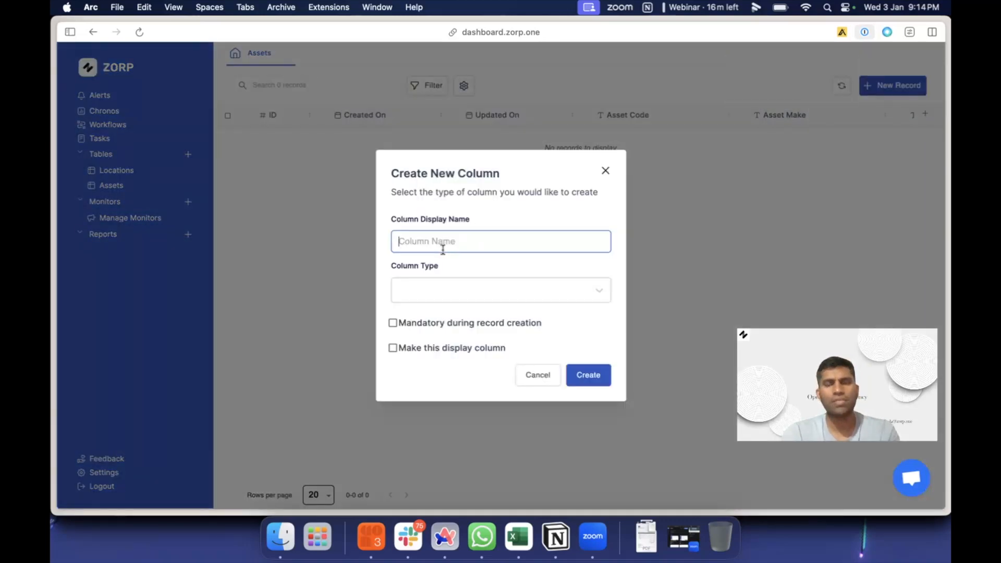
pyautogui.write('Asset Value')
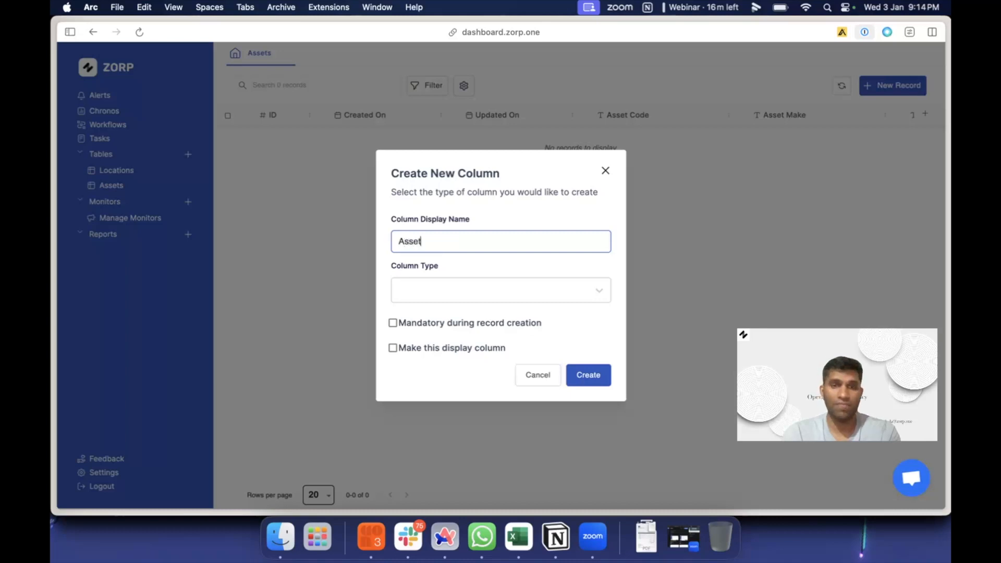
pyautogui.click(439, 299)
pyautogui.click(425, 344)
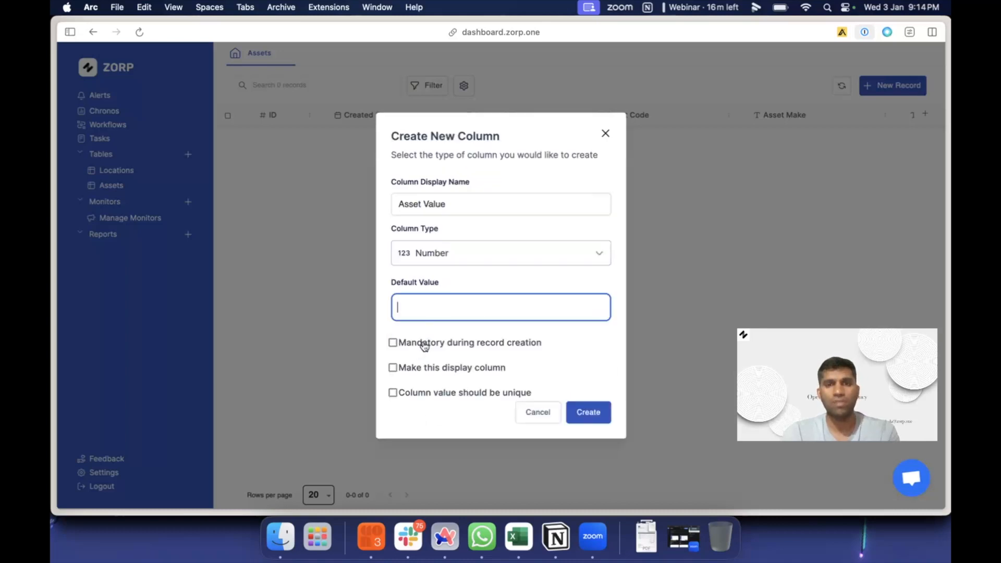
pyautogui.click(589, 410)
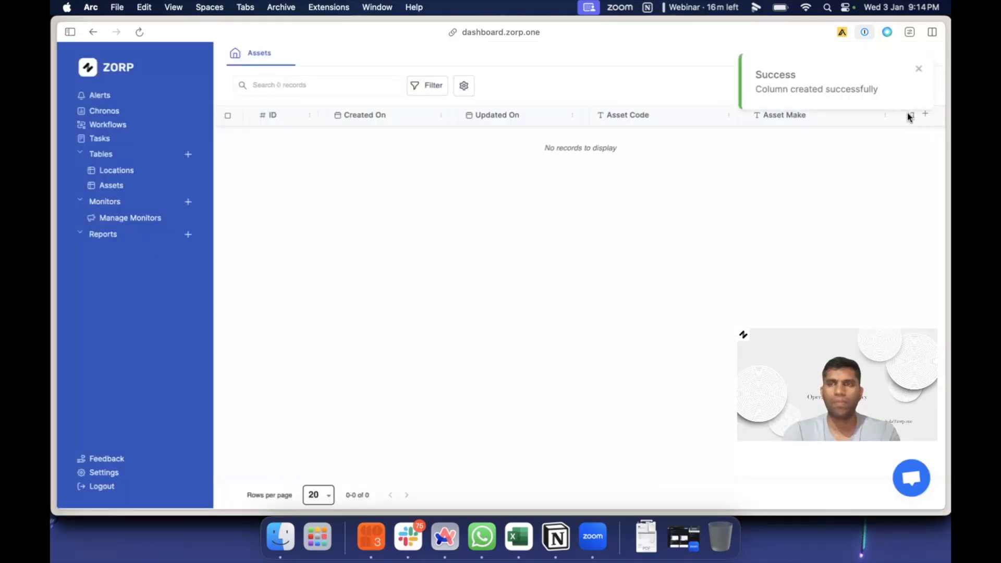
pyautogui.click(924, 114)
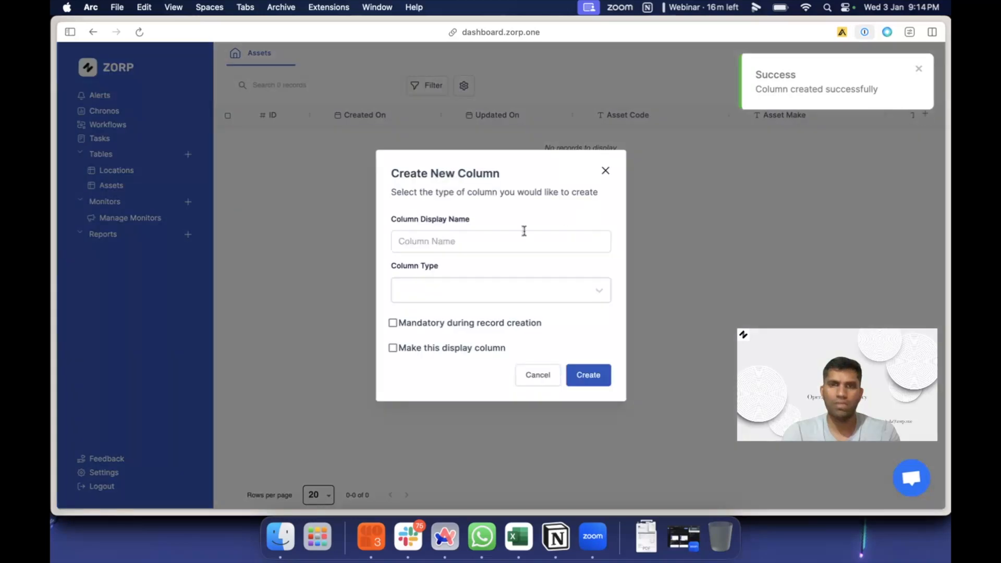
pyautogui.click(529, 377)
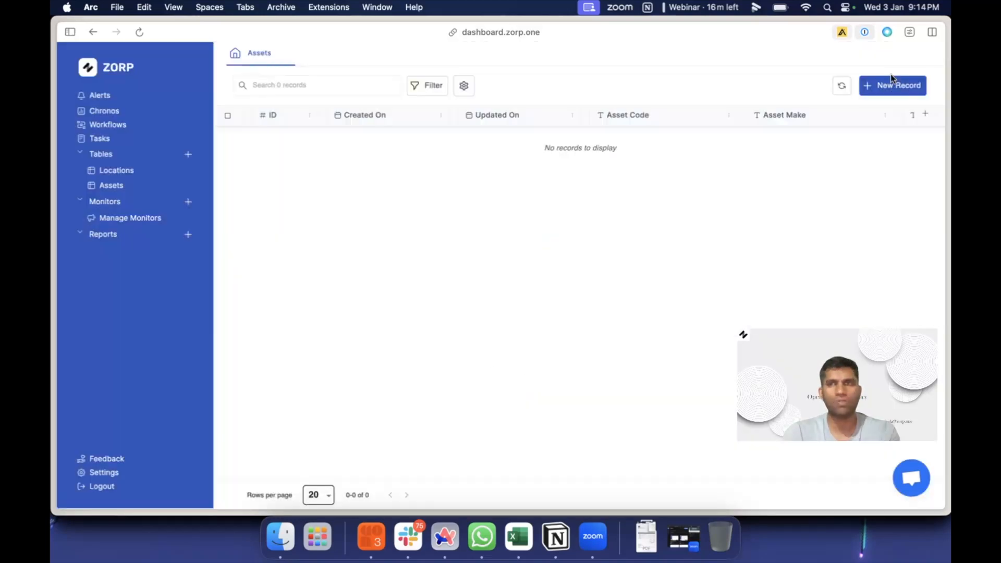
# - Start a new Assets record with asset code XBR-129993, make Apple, model Macbook Air 2022 and serial number OSKDNJD929399JJ
pyautogui.click(886, 89)
pyautogui.click(286, 164)
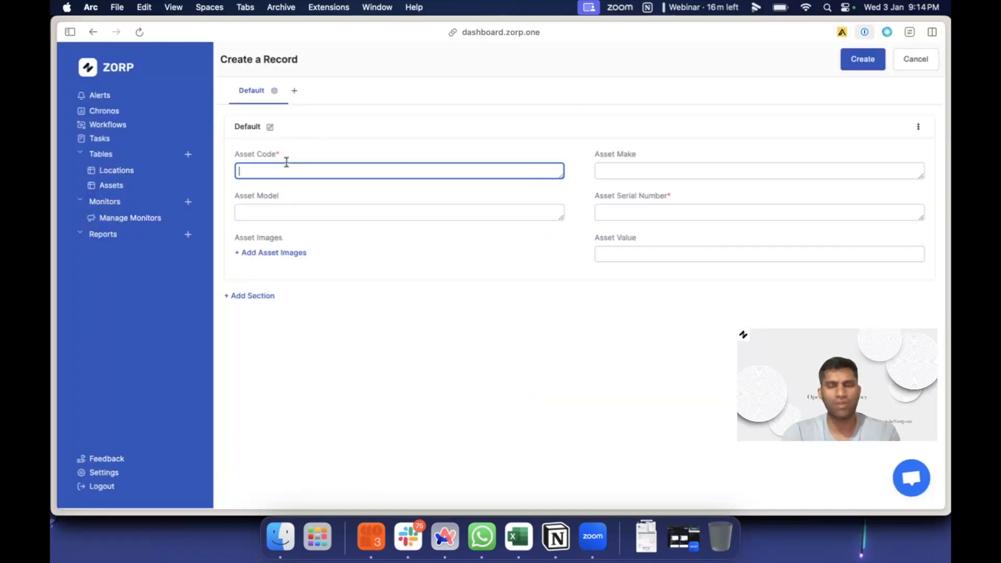
pyautogui.write('XBR-129993')
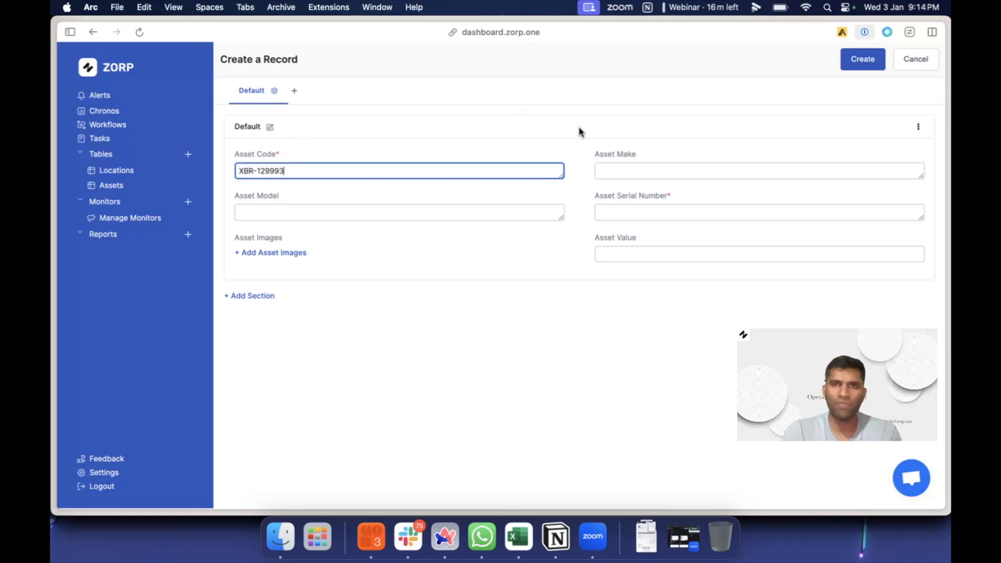
pyautogui.click(628, 172)
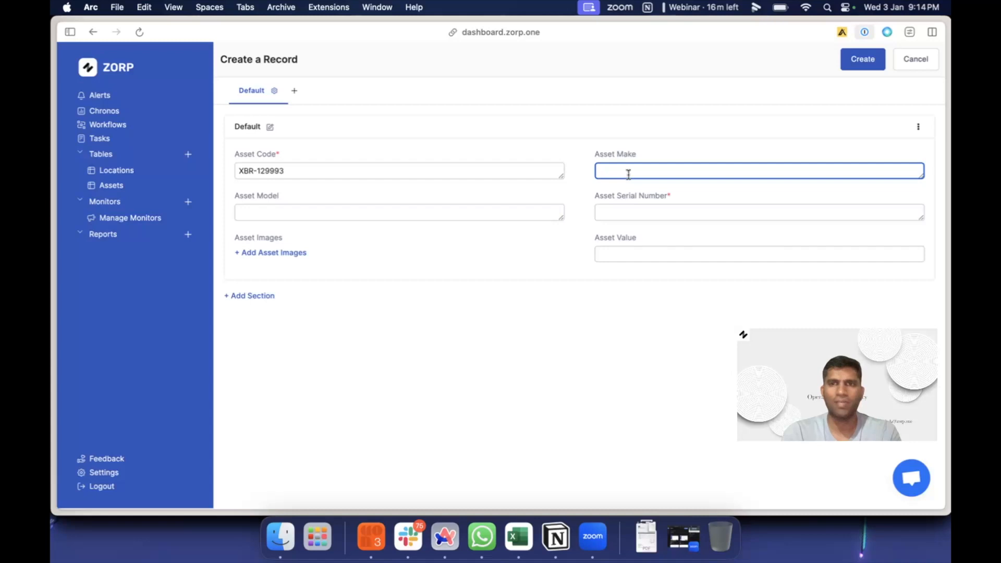
pyautogui.write('Apple')
pyautogui.press('Tab')
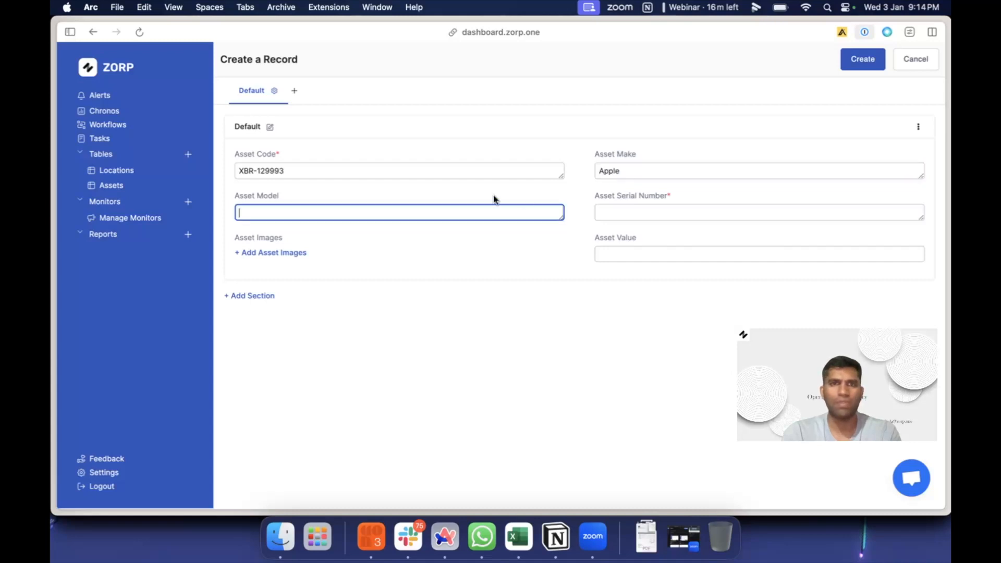
pyautogui.write('Macbook Air 2022')
pyautogui.press('Tab')
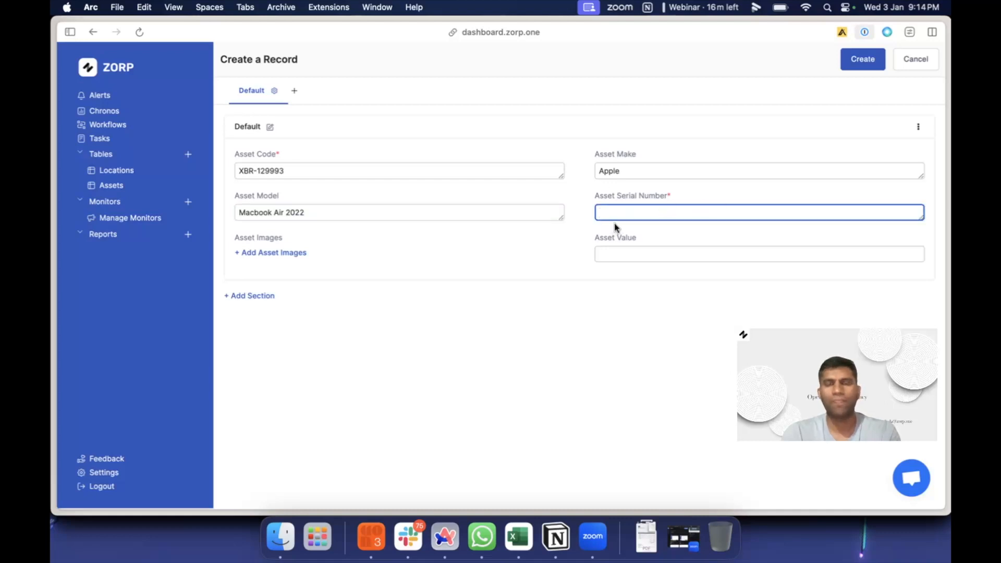
pyautogui.write('OS')
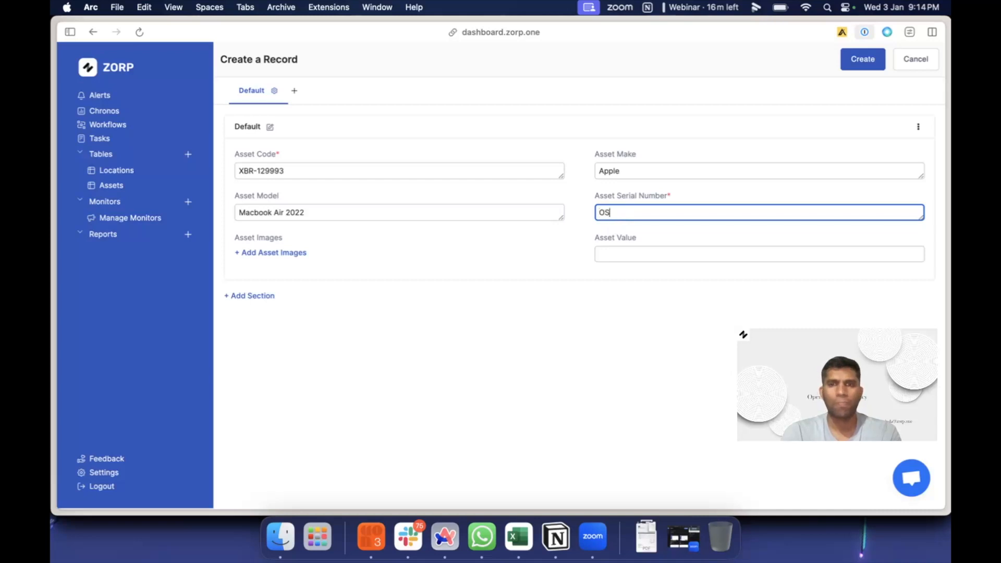
pyautogui.write('KD<MD929399JJ')
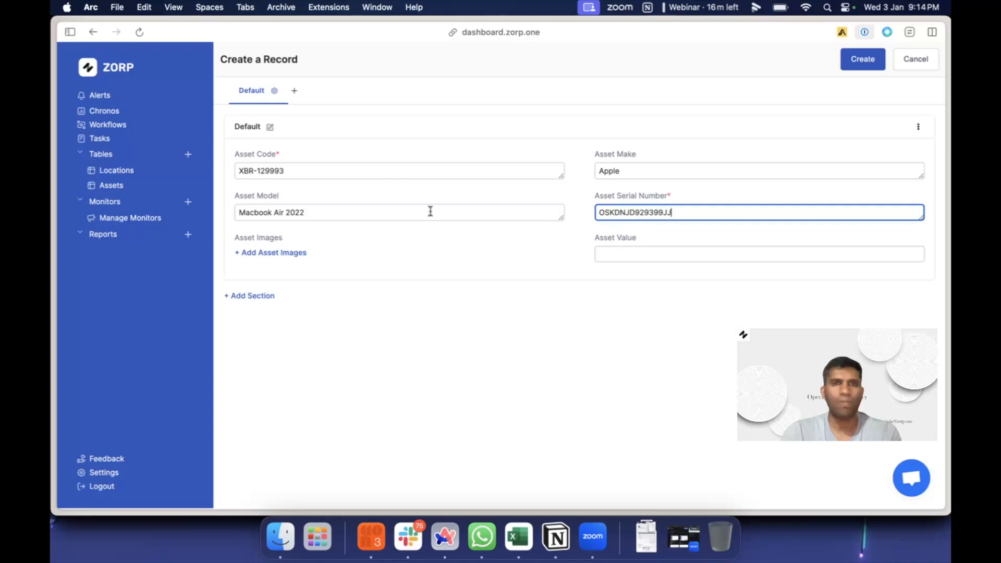
# - Add Screenshot 2024-01-03 at 4.41.06 PM from the Desktop as an asset image and preview it
pyautogui.click(279, 254)
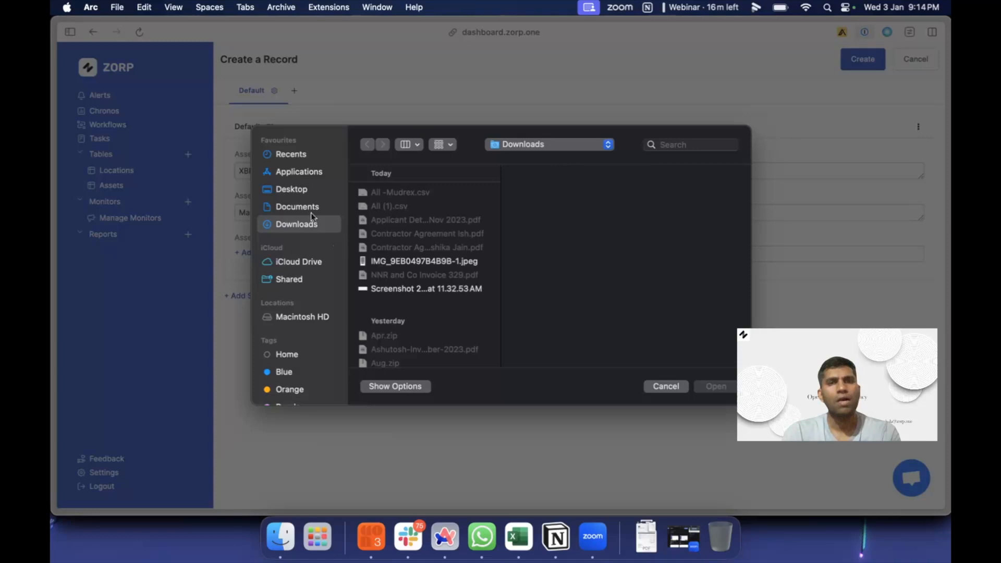
pyautogui.click(292, 190)
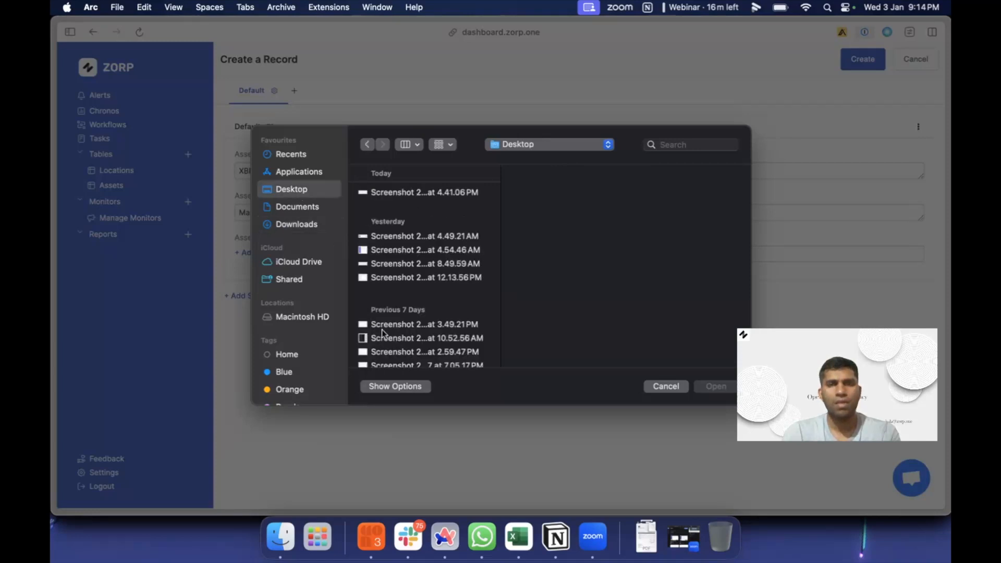
pyautogui.click(436, 196)
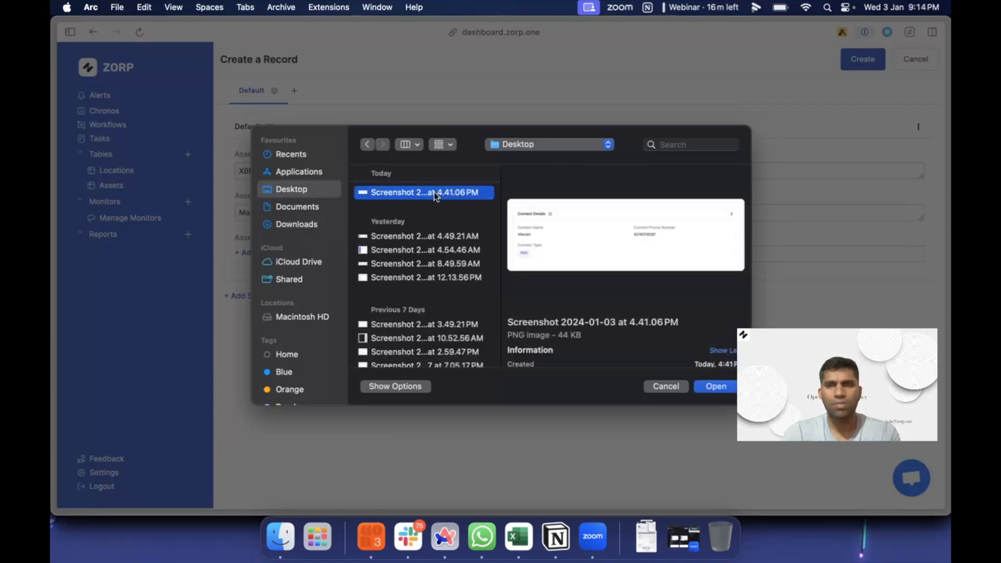
pyautogui.click(714, 387)
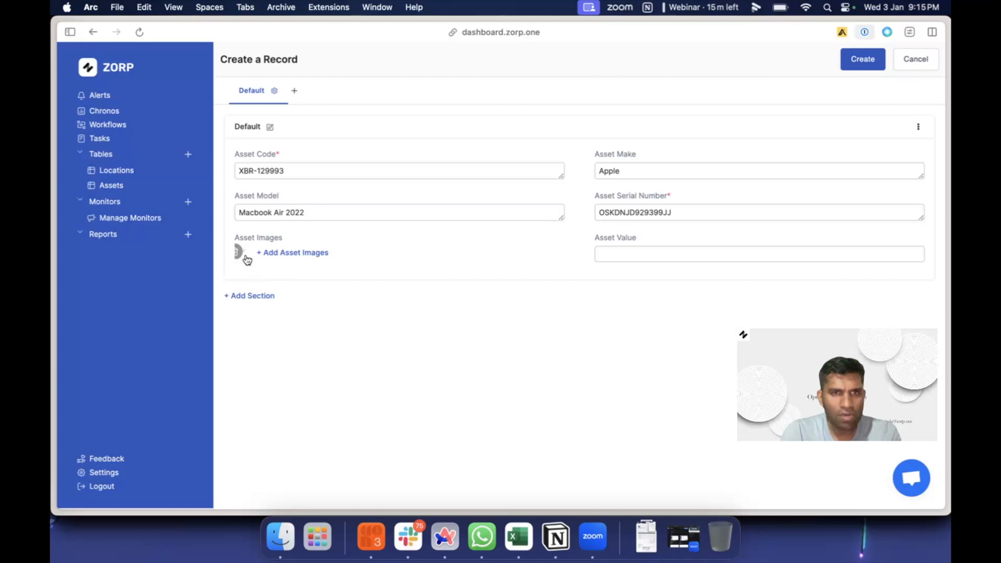
pyautogui.click(240, 252)
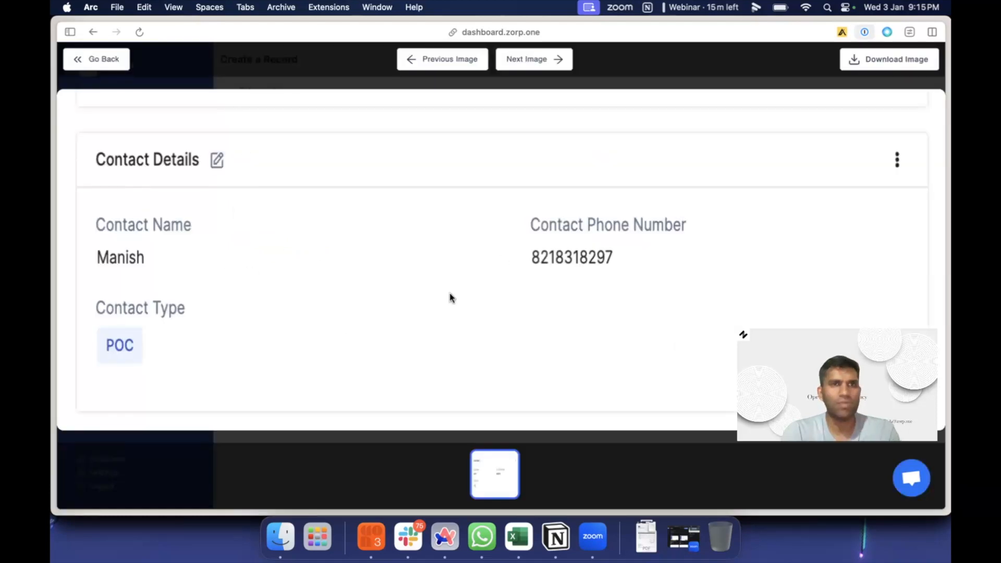
pyautogui.click(96, 61)
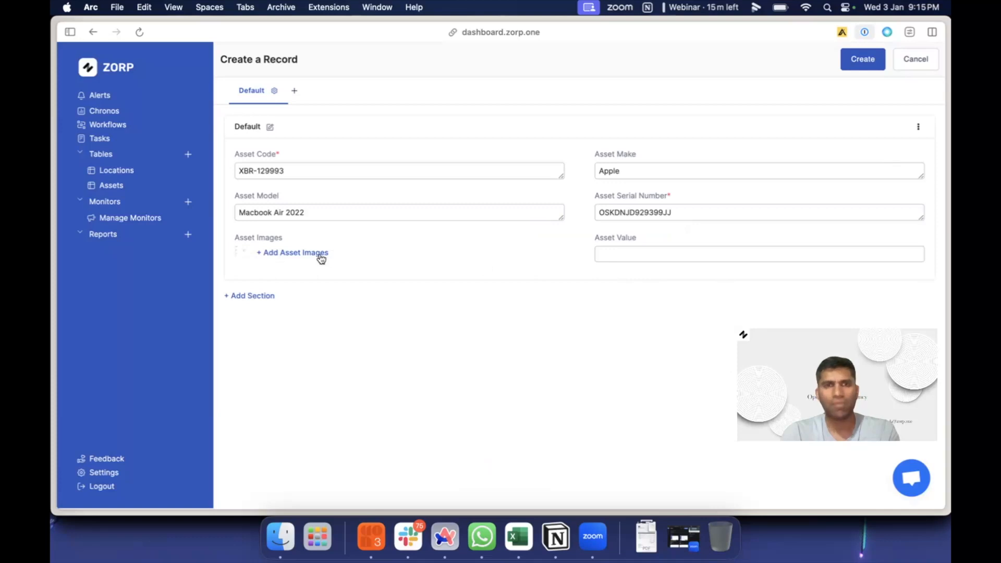
# - Set the asset value to 1100 and create the Macbook Air 2022 record
pyautogui.click(642, 254)
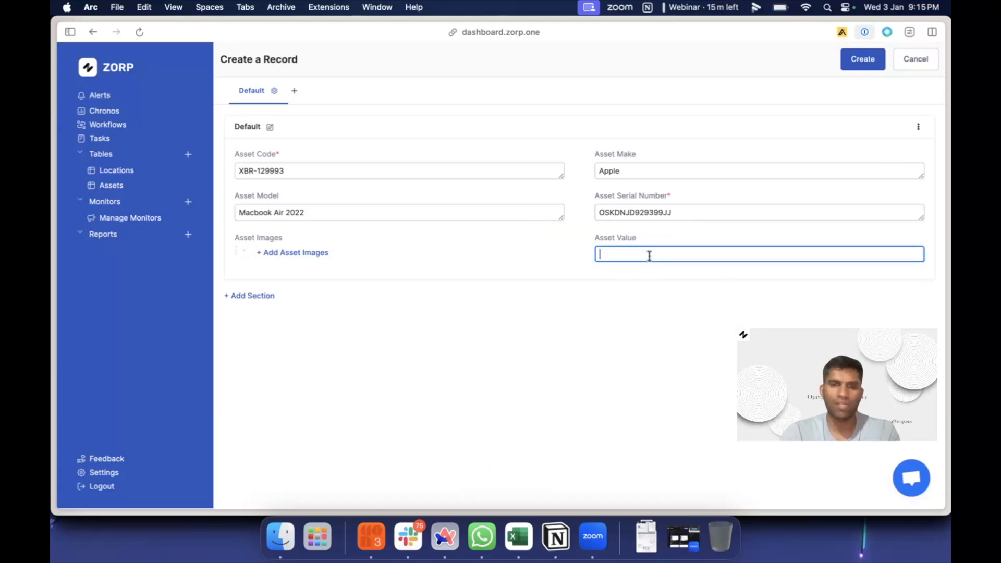
pyautogui.write('1100')
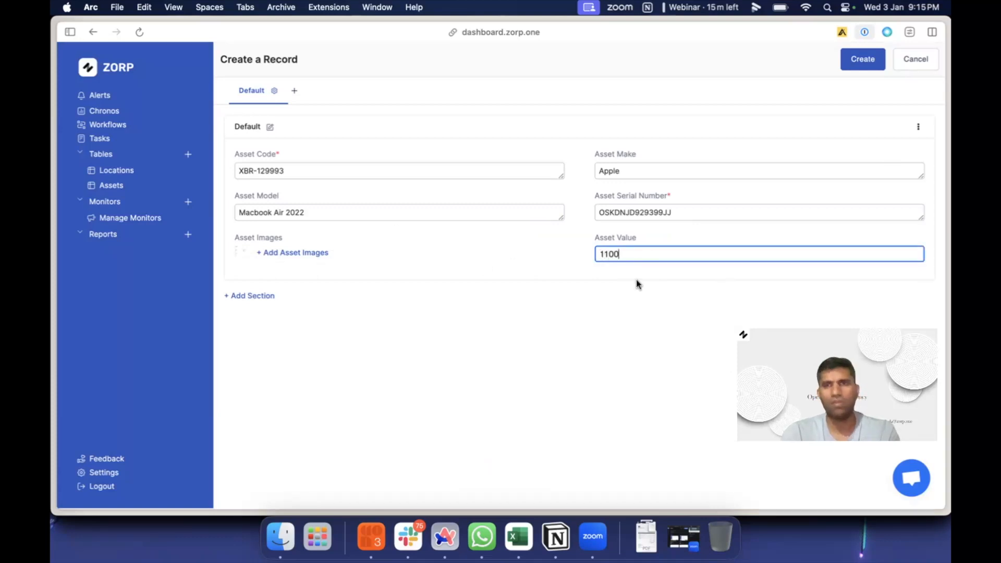
pyautogui.click(618, 338)
pyautogui.click(856, 69)
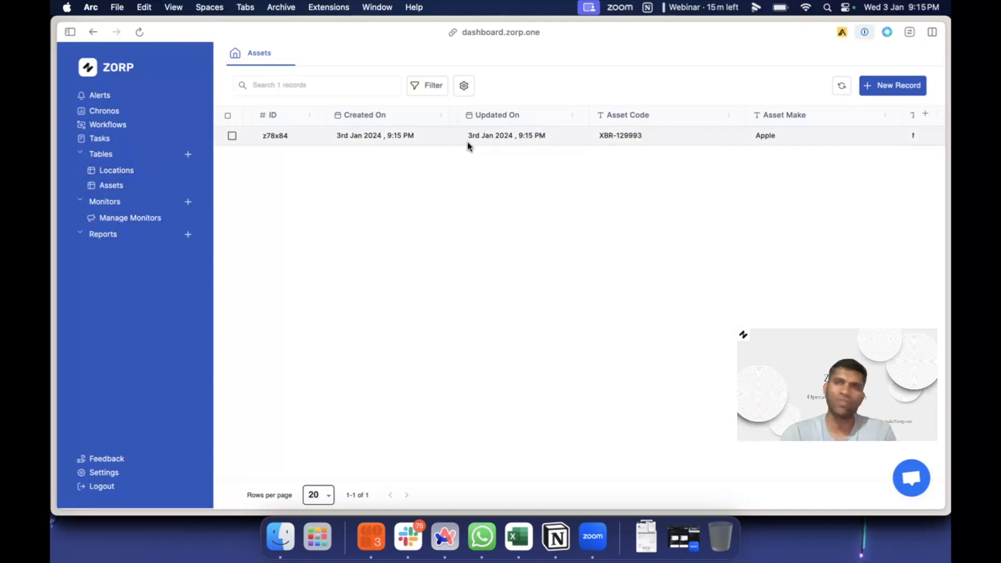
# - Add a relation column named Asset Location to the Assets table, linked to the Zorp table Locations
pyautogui.hscroll(10, 467, 142)
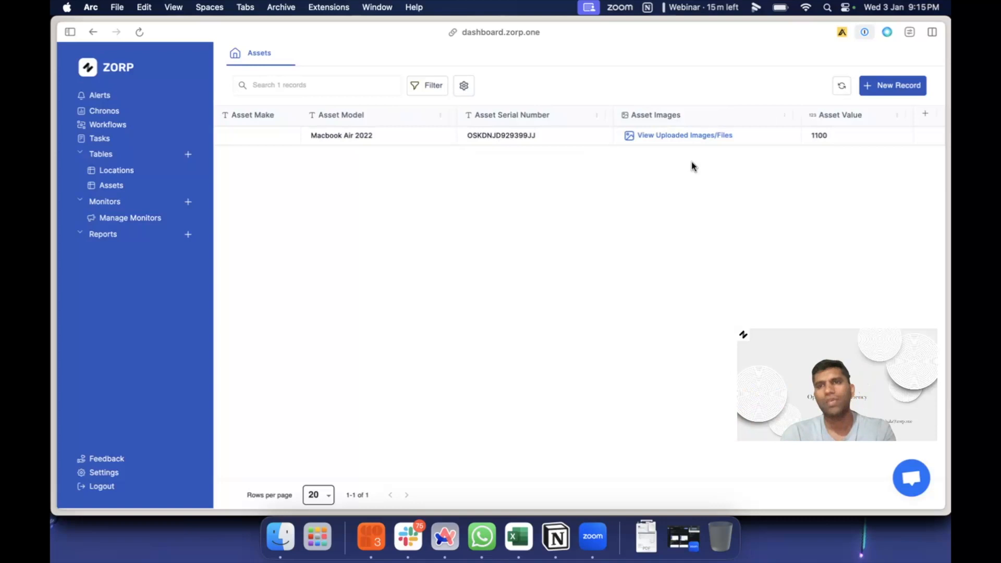
pyautogui.click(924, 114)
pyautogui.click(457, 234)
pyautogui.write('Asset Location')
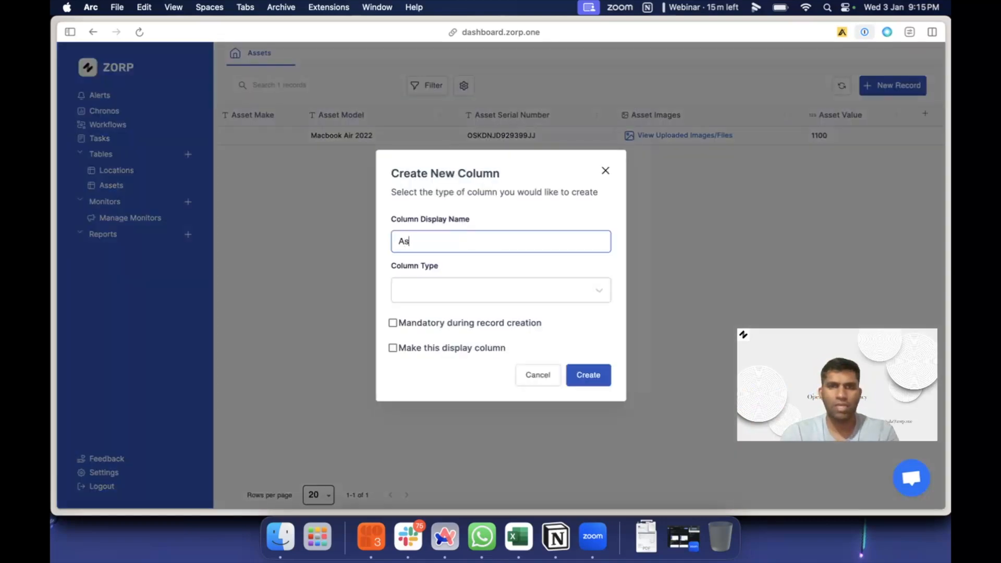
pyautogui.click(442, 282)
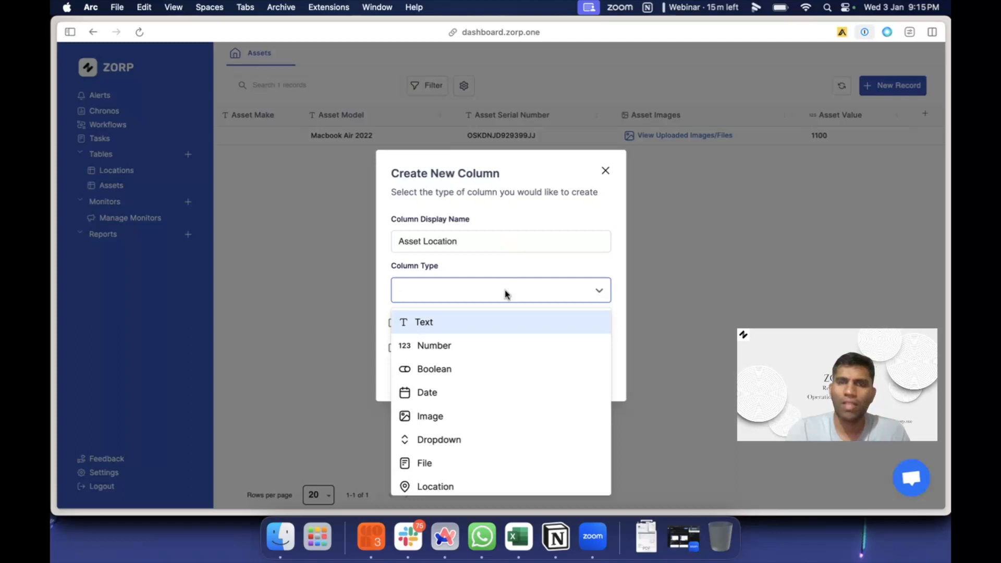
pyautogui.write('rel')
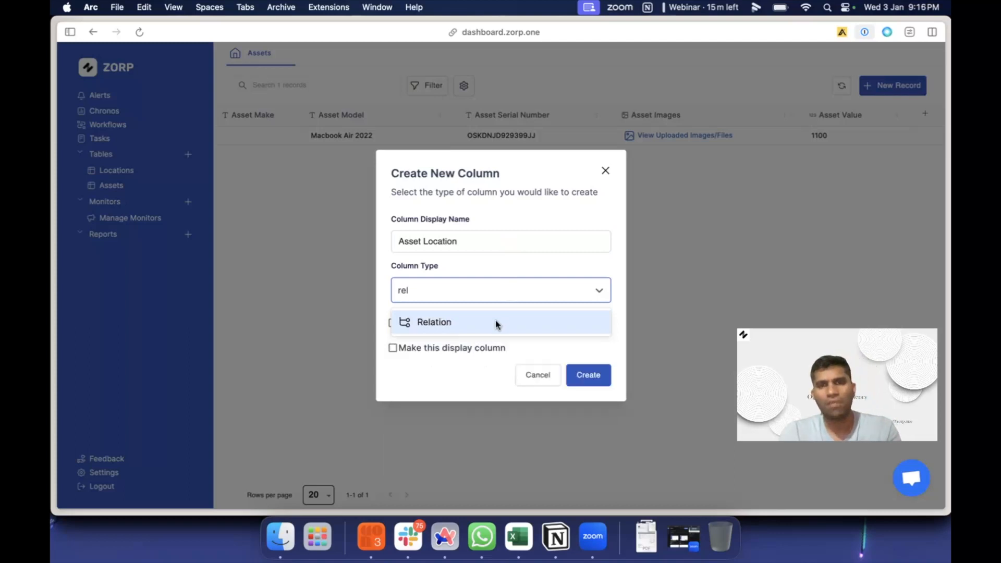
pyautogui.click(438, 316)
pyautogui.click(464, 299)
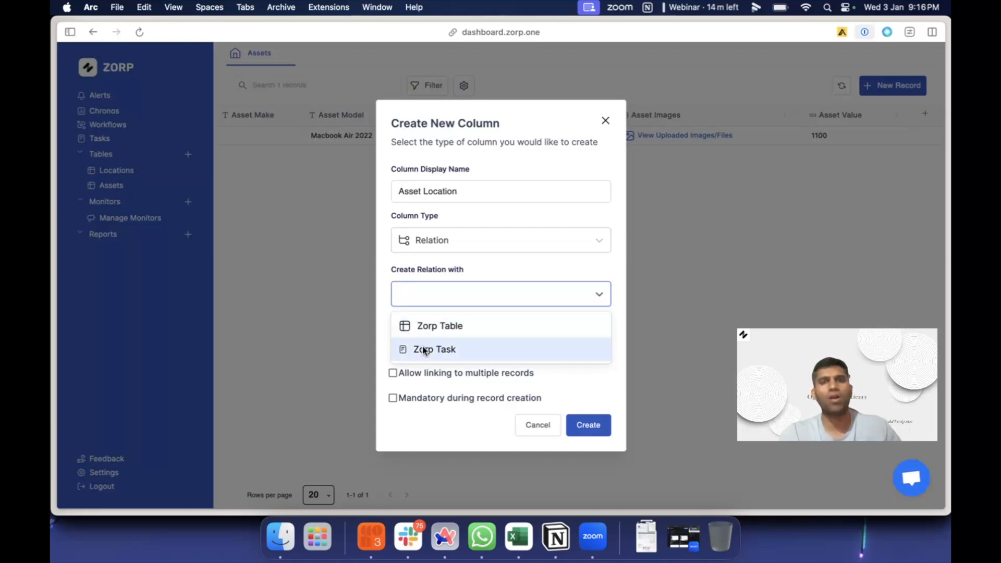
pyautogui.click(468, 326)
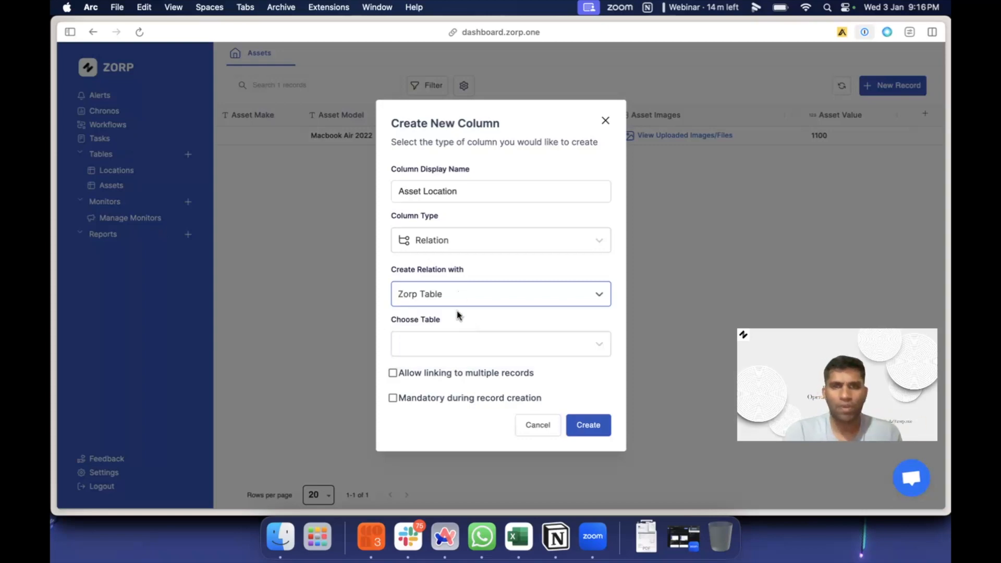
pyautogui.click(457, 340)
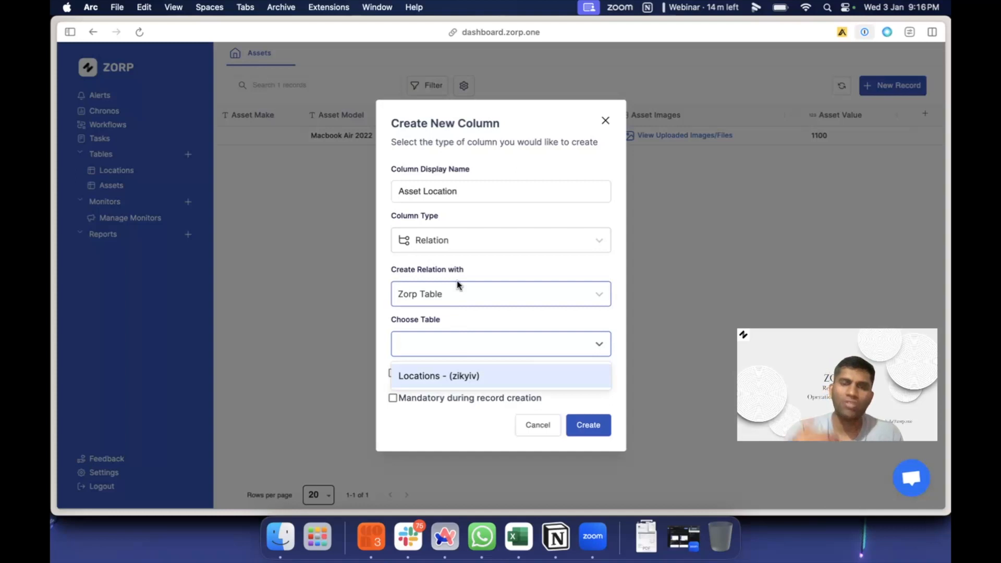
pyautogui.click(430, 375)
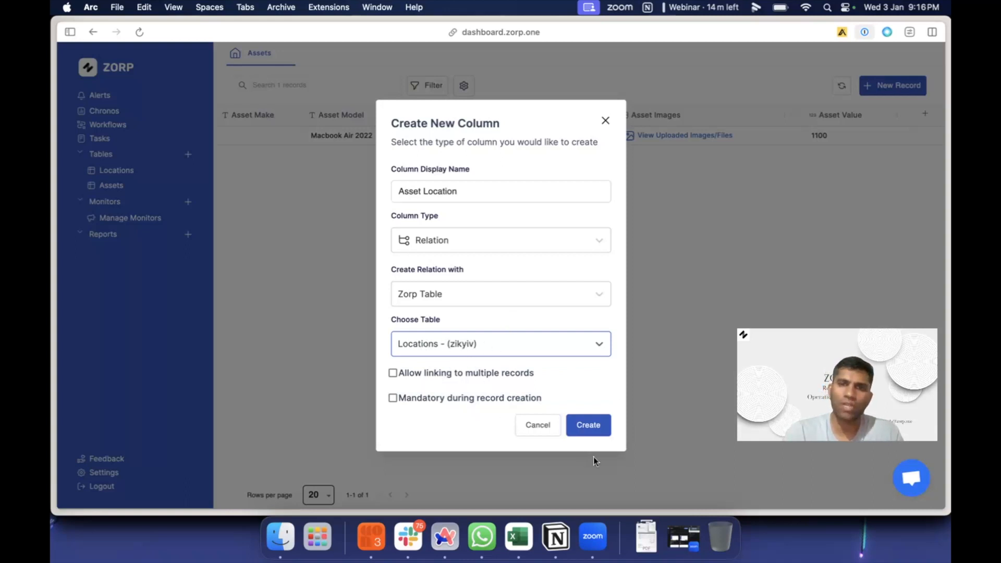
pyautogui.click(597, 432)
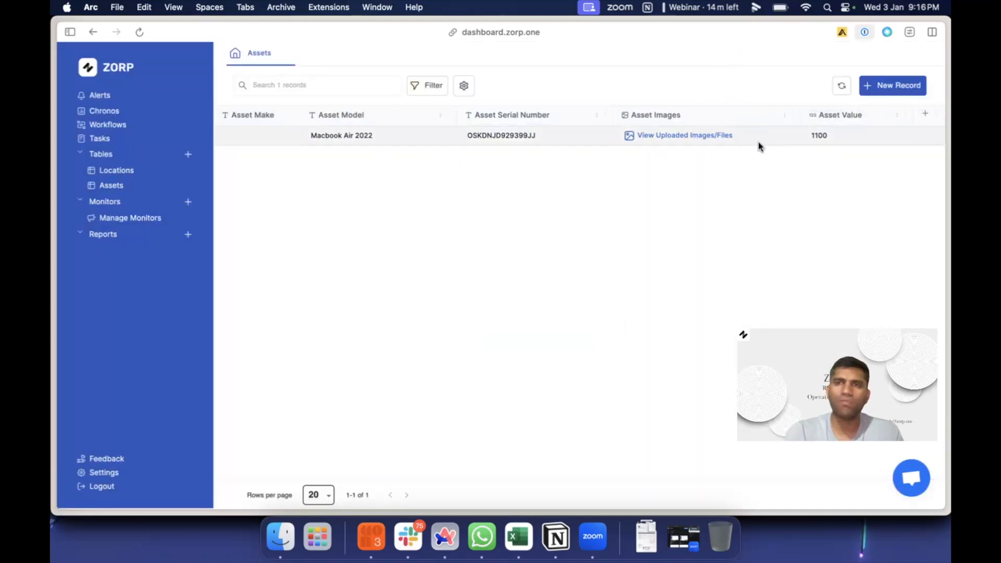
# - Attach the New York location to the Macbook Air 2022 record, save it and review the linked location's details
pyautogui.hscroll(4, 759, 142)
pyautogui.click(740, 133)
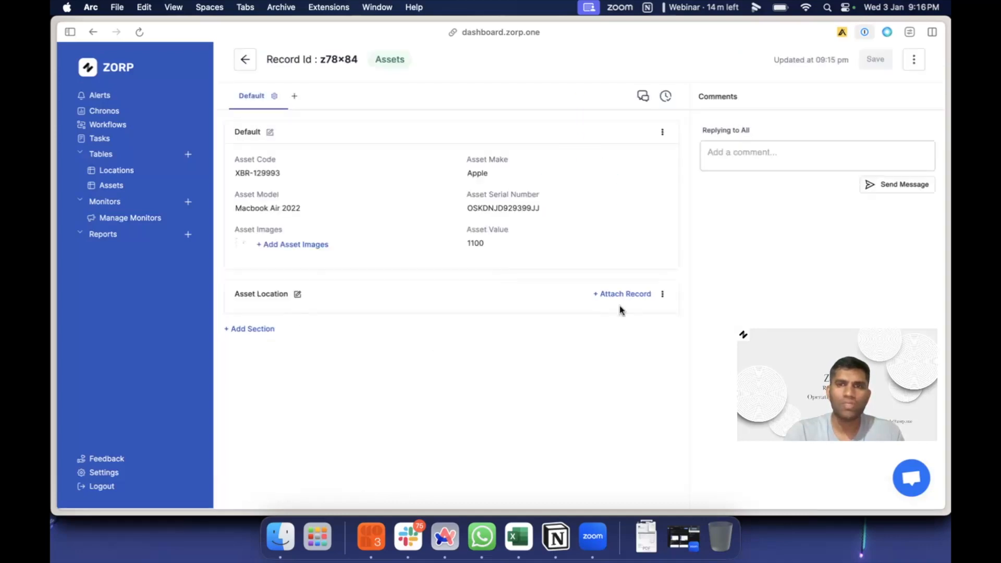
pyautogui.click(625, 295)
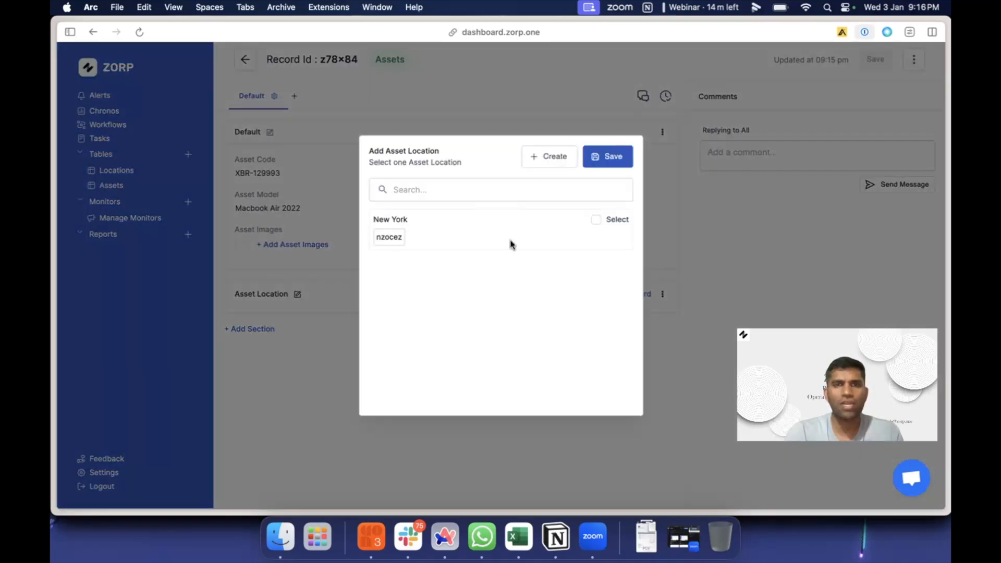
pyautogui.click(596, 219)
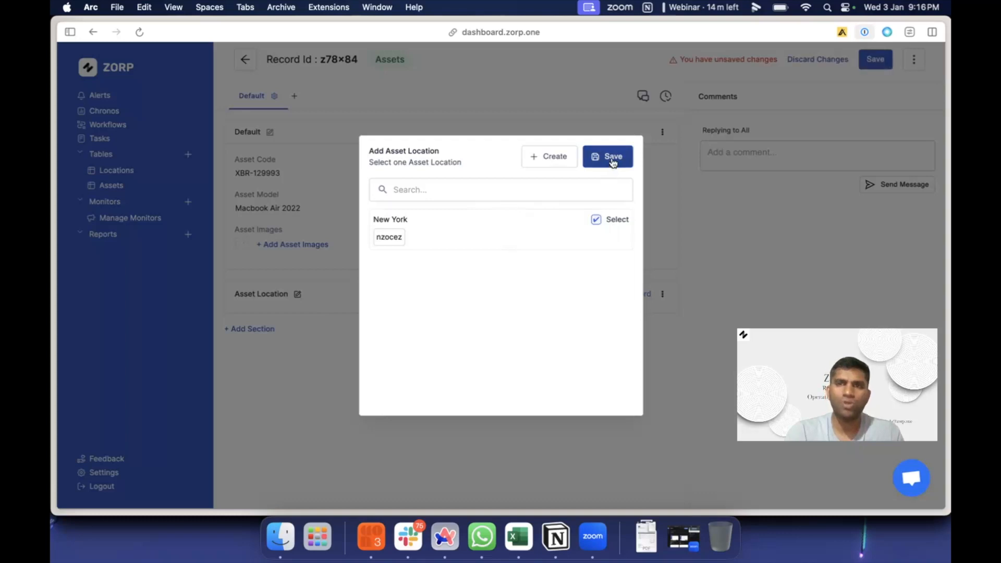
pyautogui.click(608, 159)
pyautogui.click(880, 60)
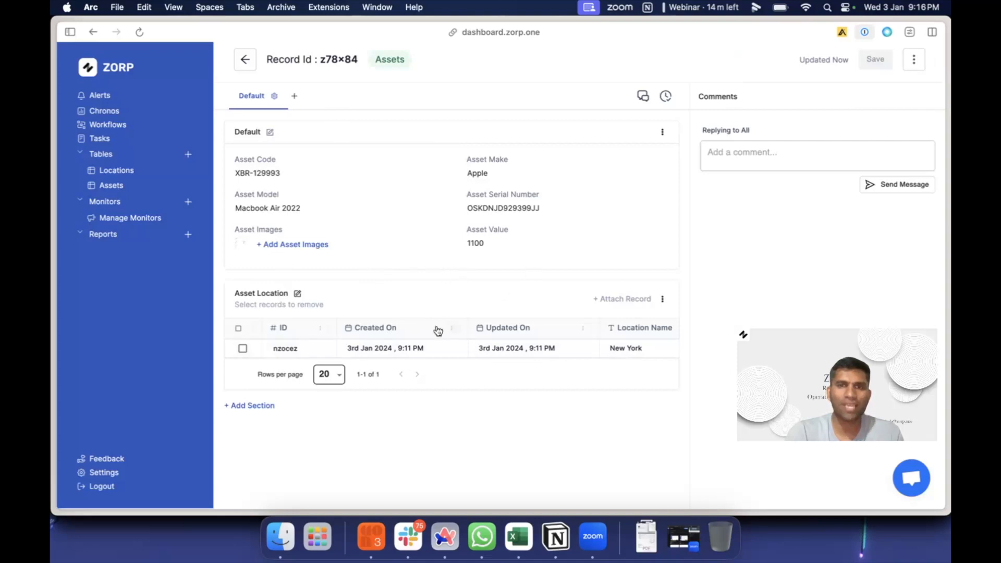
pyautogui.hscroll(5, 469, 355)
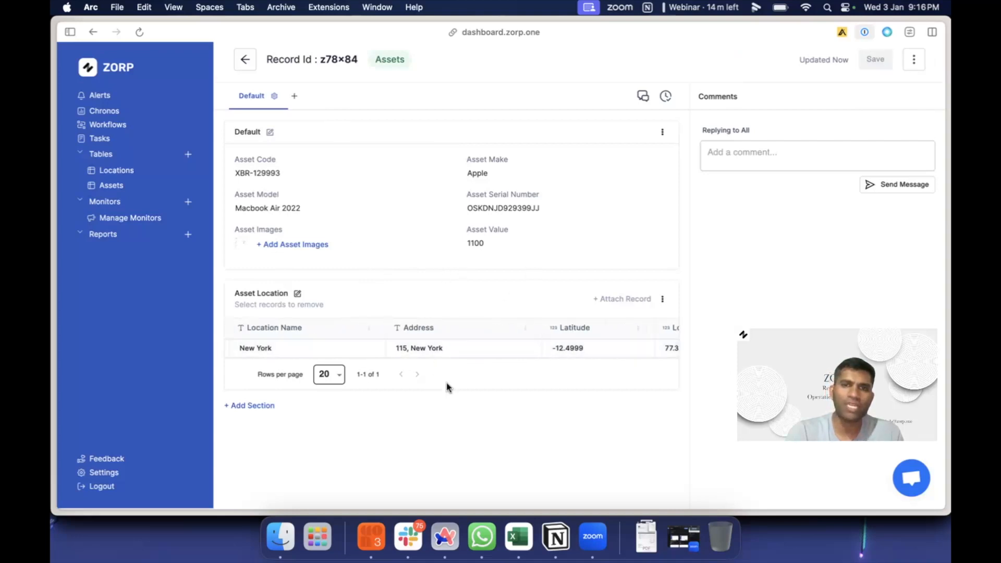
pyautogui.hscroll(5, 485, 349)
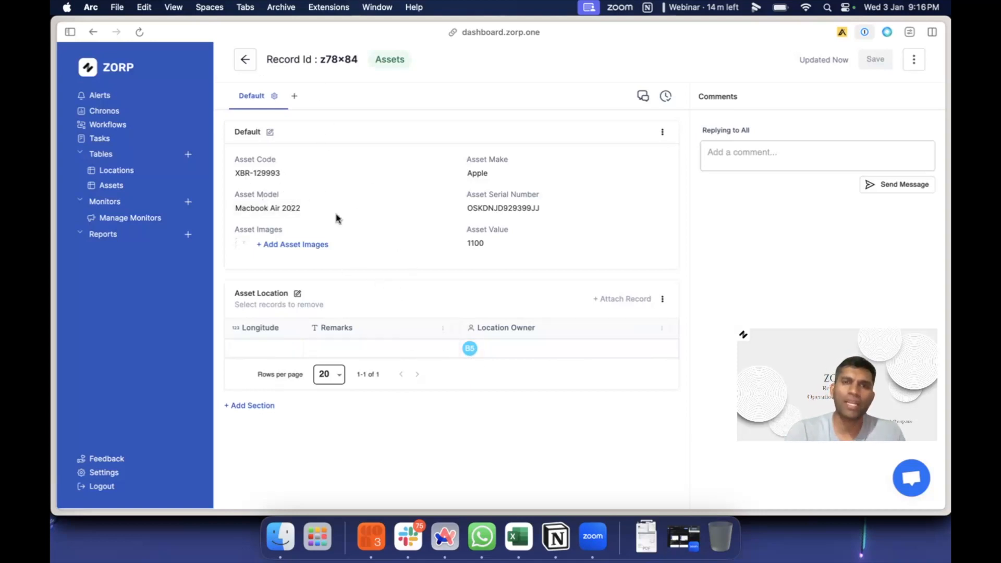
# - Start a new Assets record with code XBR-399904, make Steelcase, model Chair 115A, serial number OKJSIOFJN023589 and value 250
pyautogui.click(243, 59)
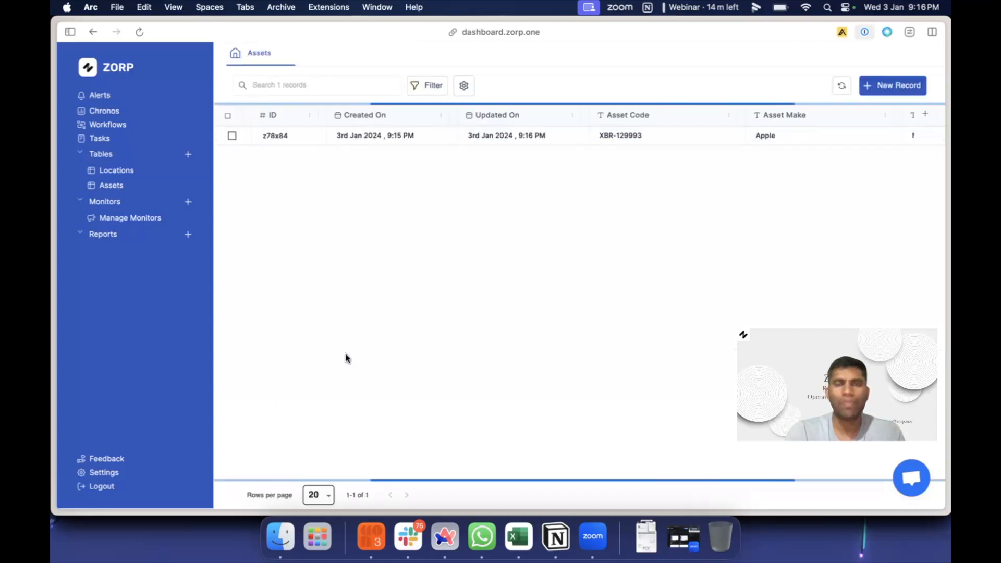
pyautogui.click(902, 88)
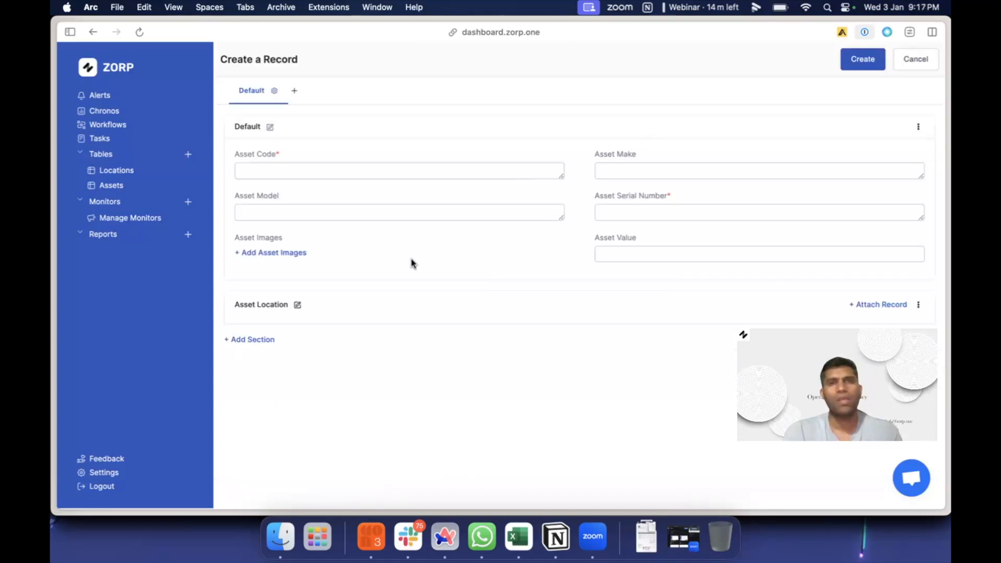
pyautogui.click(382, 168)
pyautogui.write('XBR-399904')
pyautogui.press('Tab')
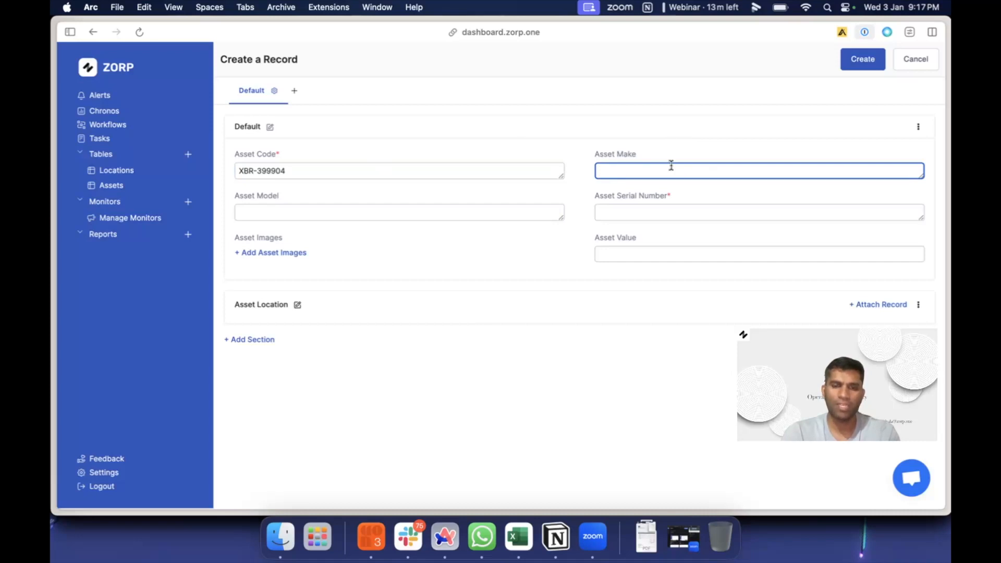
pyautogui.write('Steelcase')
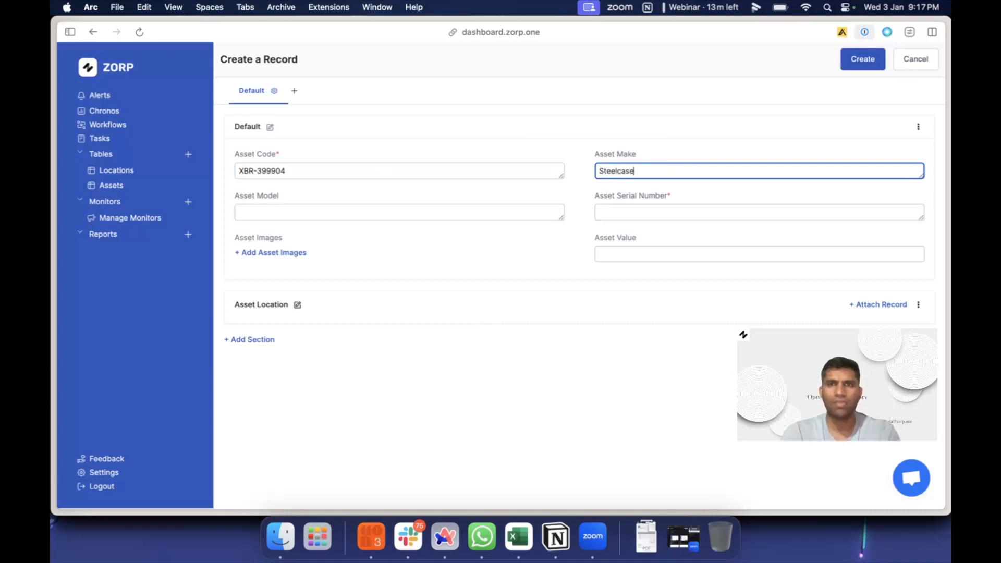
pyautogui.press('Tab')
pyautogui.write('Chair 115A')
pyautogui.press('Tab')
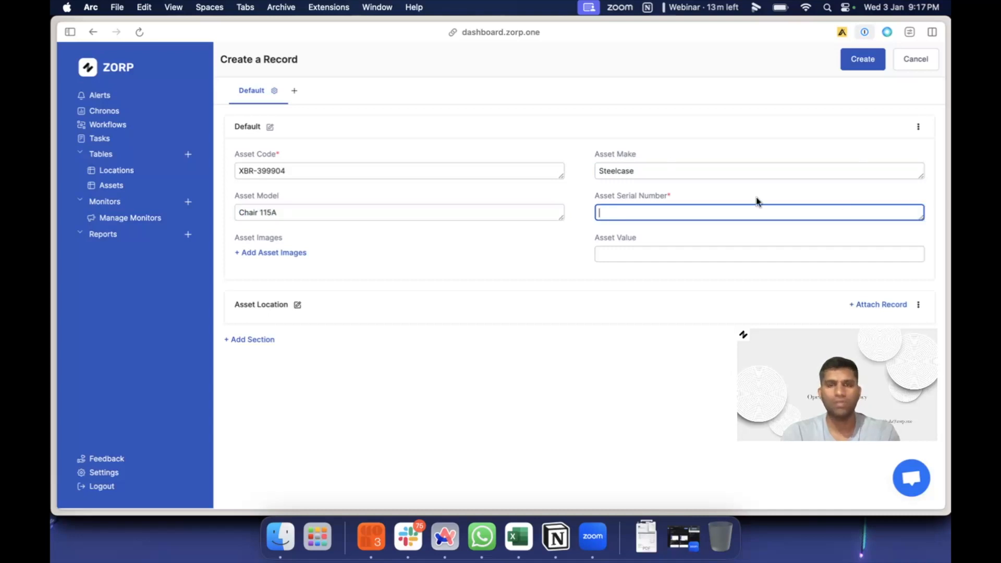
pyautogui.write('OKJSIOFJN023589')
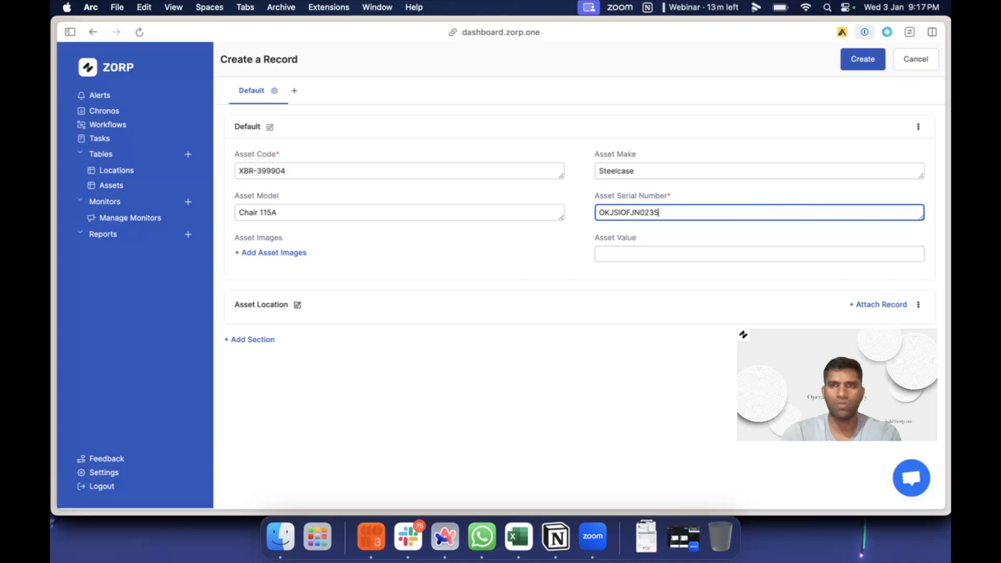
pyautogui.click(639, 252)
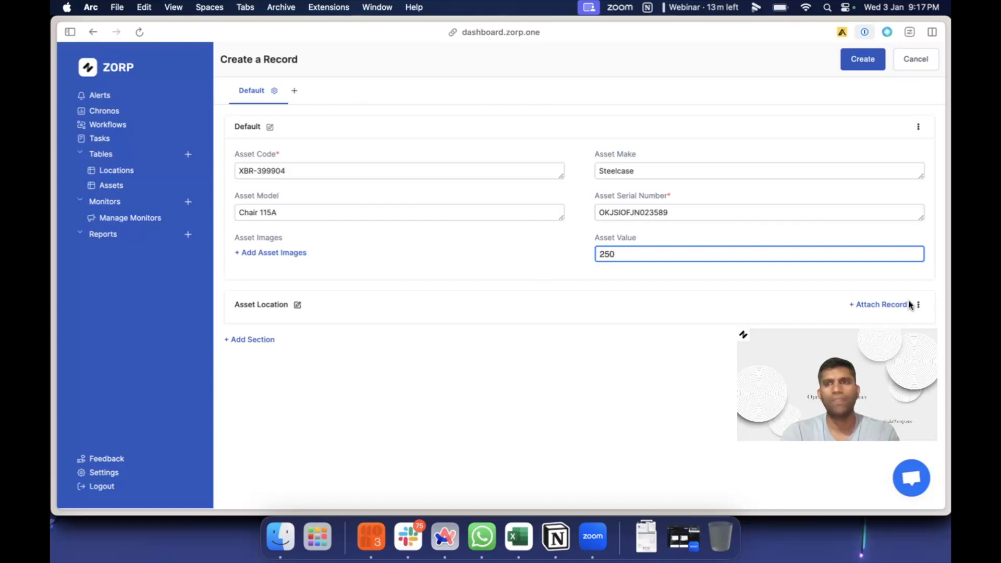
# - Attach the New York location to the new Chair 115A record and create the record
pyautogui.click(875, 304)
pyautogui.click(597, 219)
pyautogui.click(607, 157)
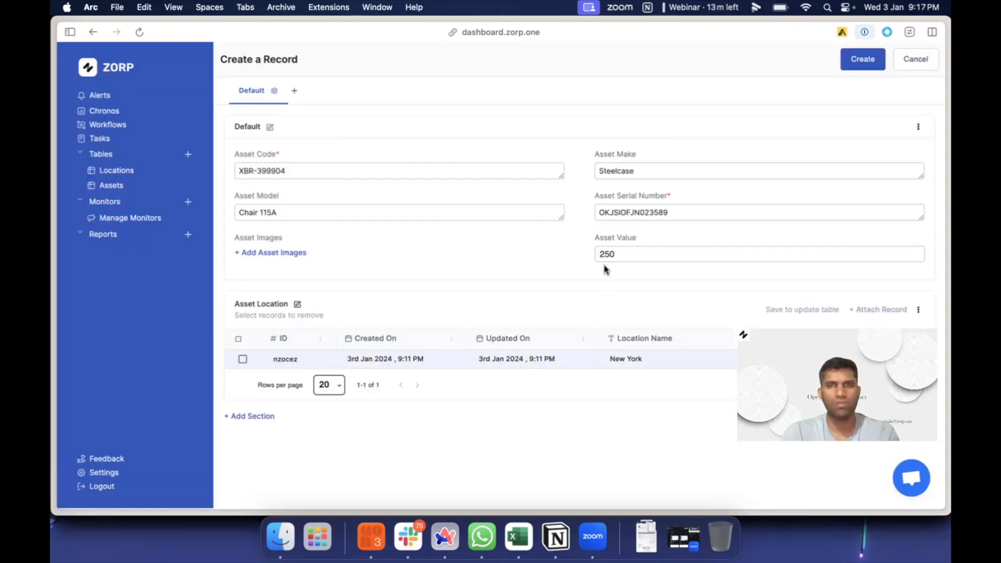
pyautogui.click(862, 58)
# - Detach the New York location from the Chair 115A record, save it and open a new linked location record
pyautogui.click(242, 348)
pyautogui.click(874, 59)
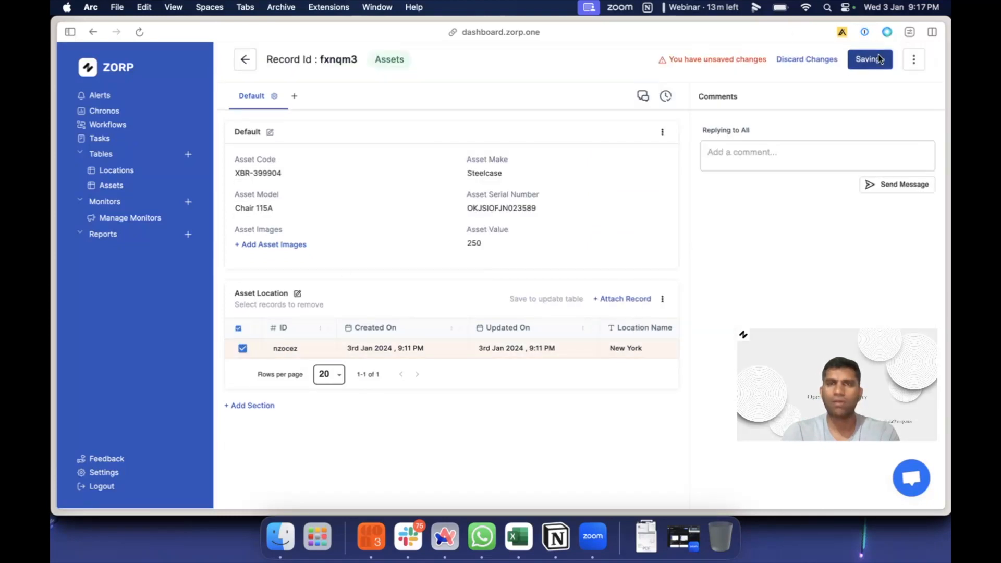
pyautogui.click(616, 294)
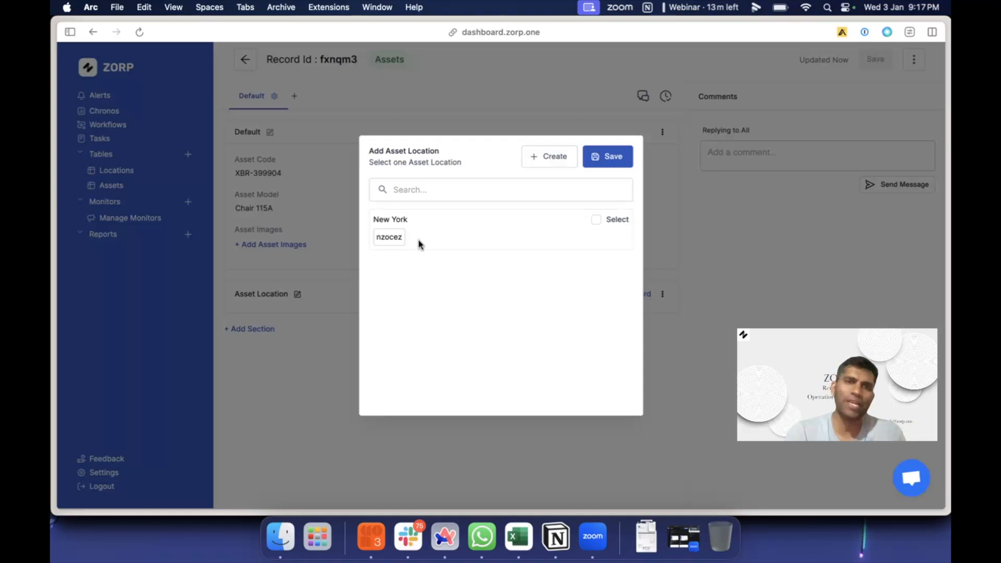
pyautogui.click(553, 156)
pyautogui.click(336, 224)
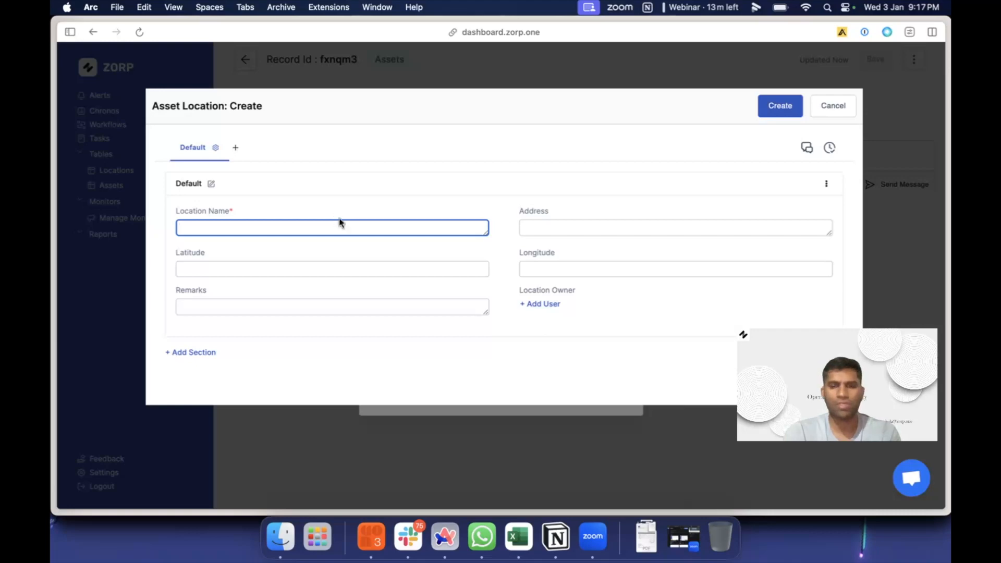
# - Fill in the new location with name San Francisco, its street address, latitude -12.99 and longitude 88.499
pyautogui.write('San Francisco')
pyautogui.press('Tab')
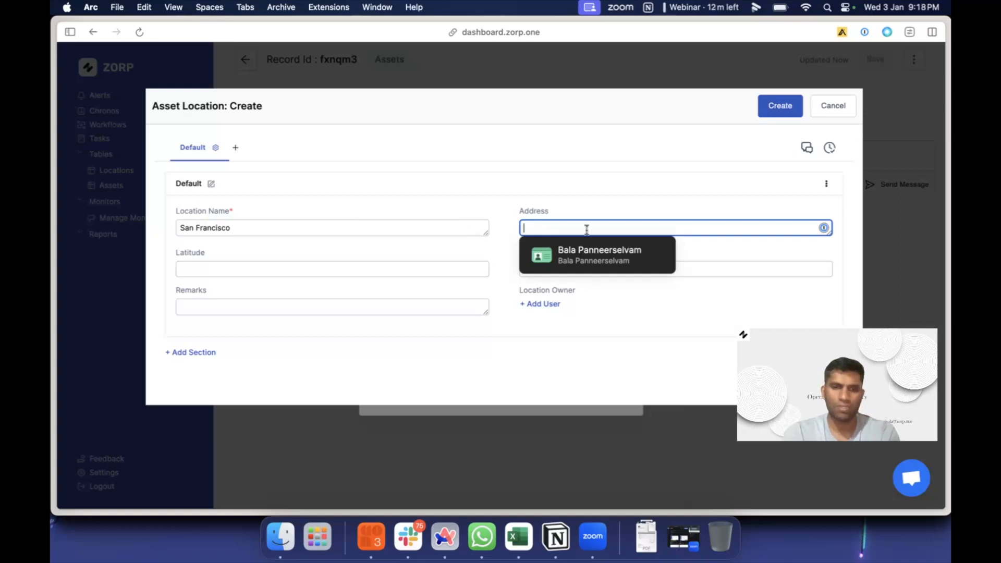
pyautogui.write('112, market street')
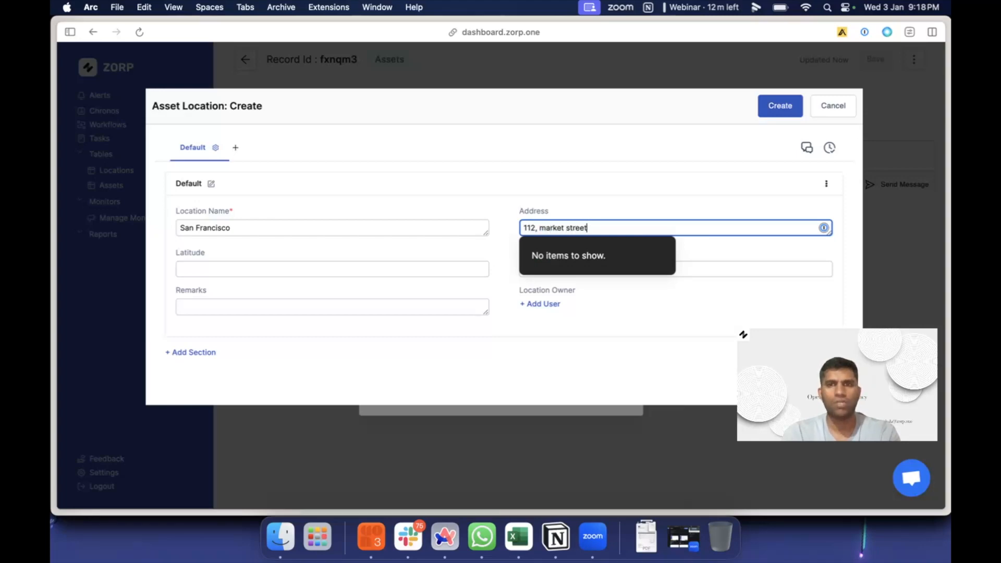
pyautogui.press('Tab')
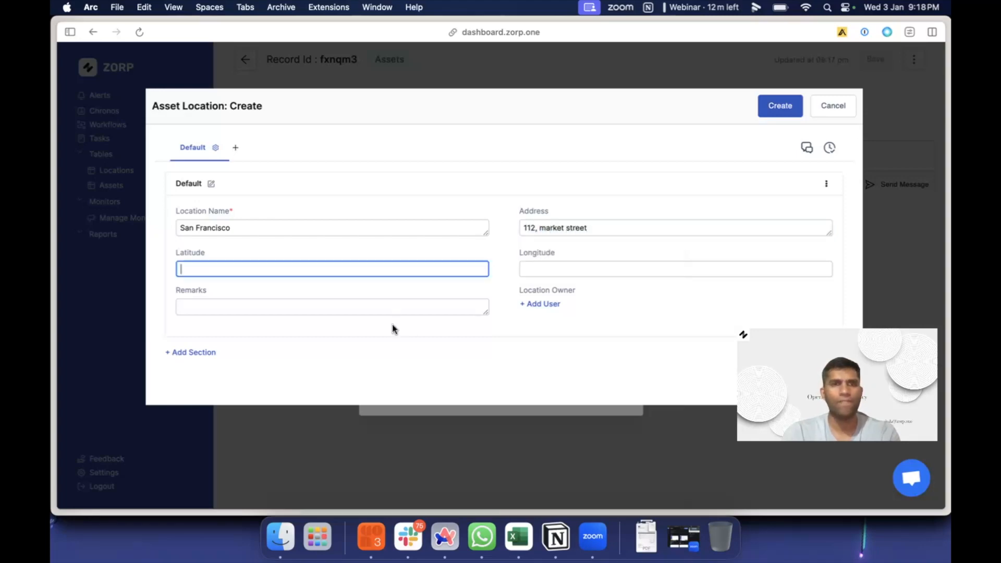
pyautogui.write('-12.99')
pyautogui.press('Tab')
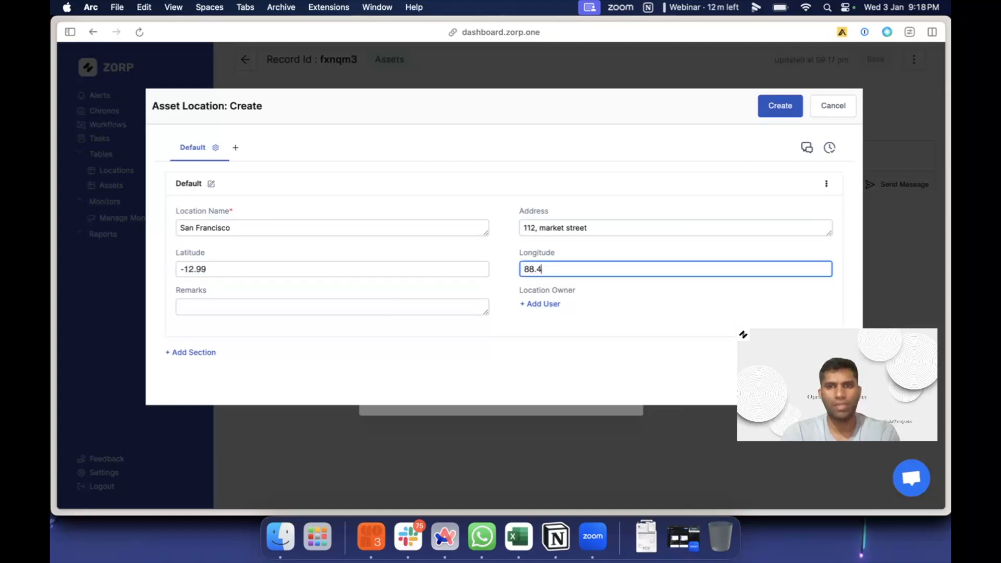
pyautogui.press('Tab')
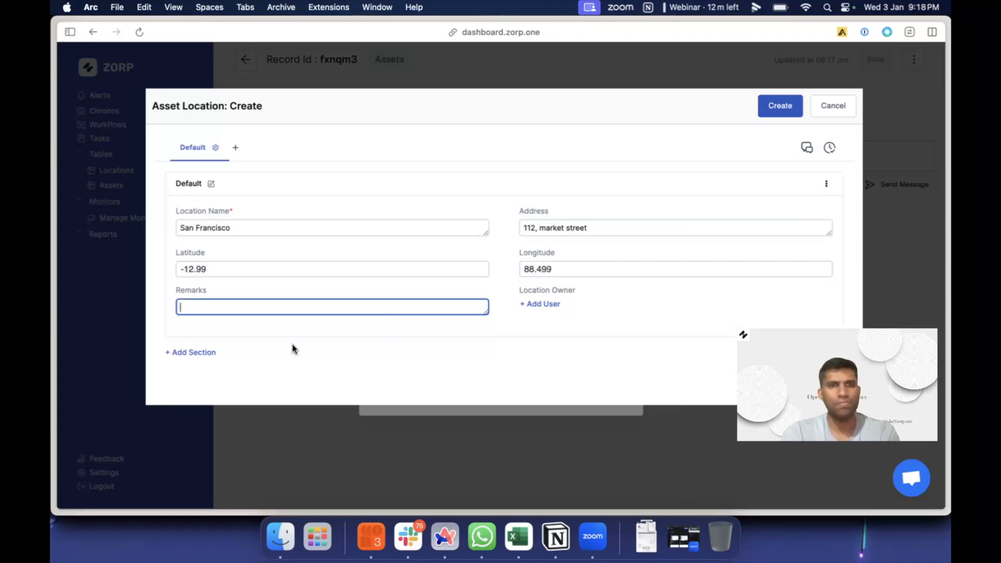
# - Assign a user as location owner, create the San Francisco location attached to the Chair 115A record and save that record
pyautogui.click(552, 304)
pyautogui.scroll(-3, 572, 302)
pyautogui.click(609, 228)
pyautogui.click(575, 249)
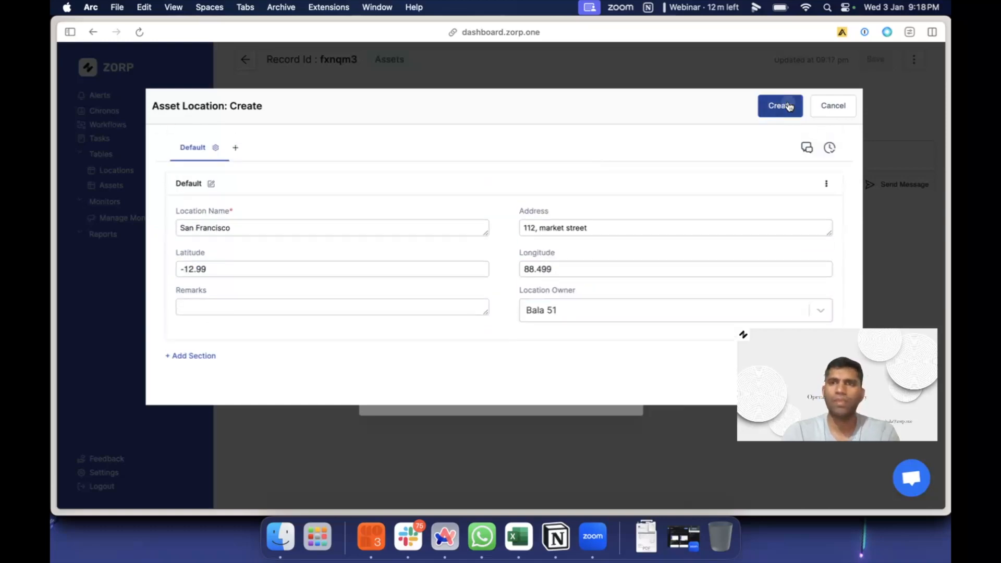
pyautogui.click(780, 105)
pyautogui.click(613, 156)
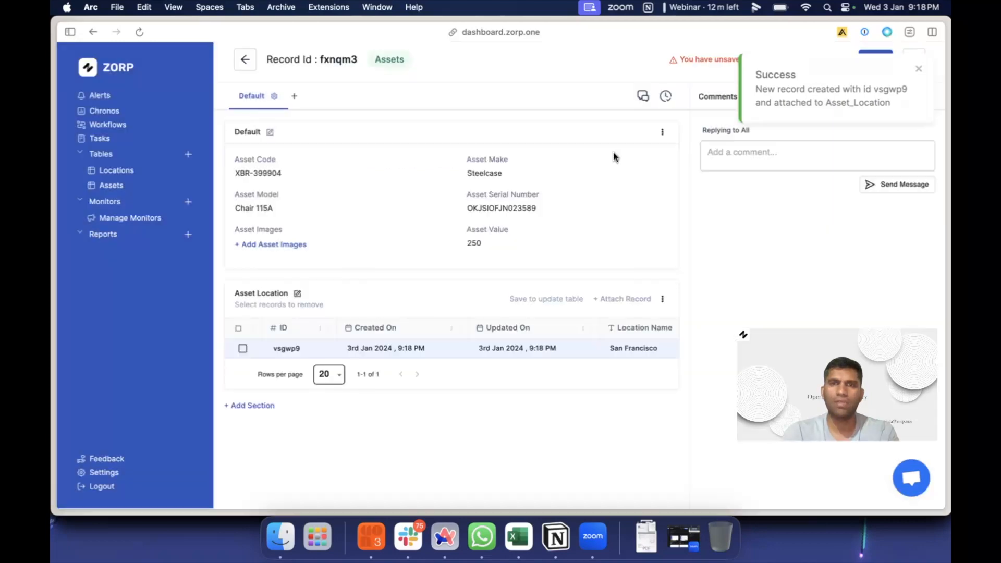
pyautogui.click(877, 64)
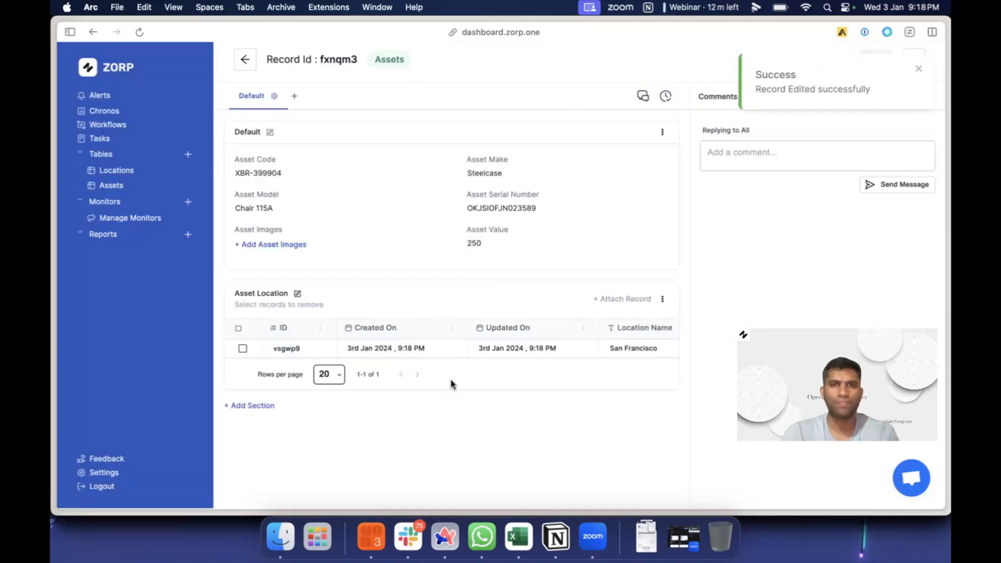
# - Review the linked location's details, the Locations table and the asset locations shown in the Assets table
pyautogui.hscroll(5, 530, 357)
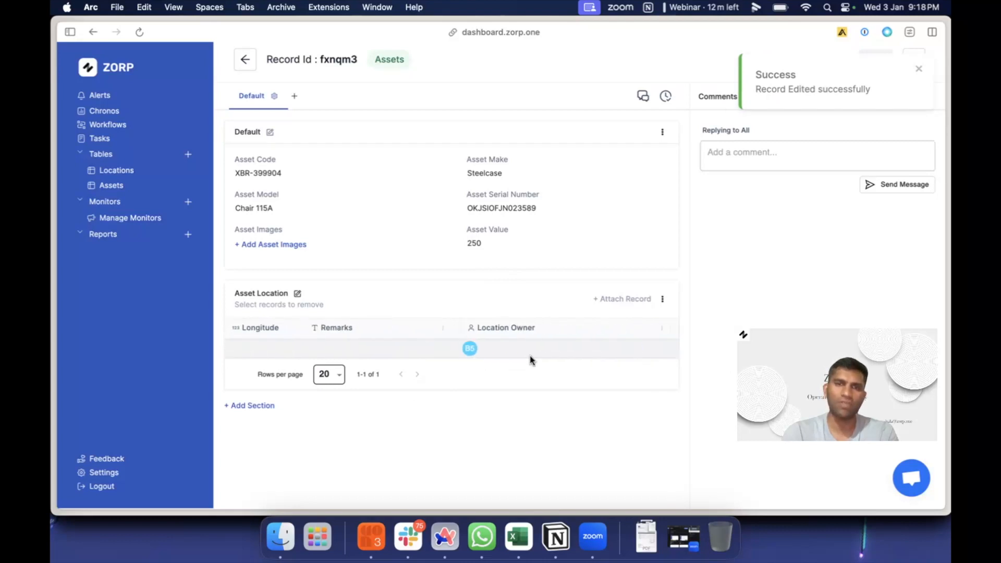
pyautogui.click(145, 170)
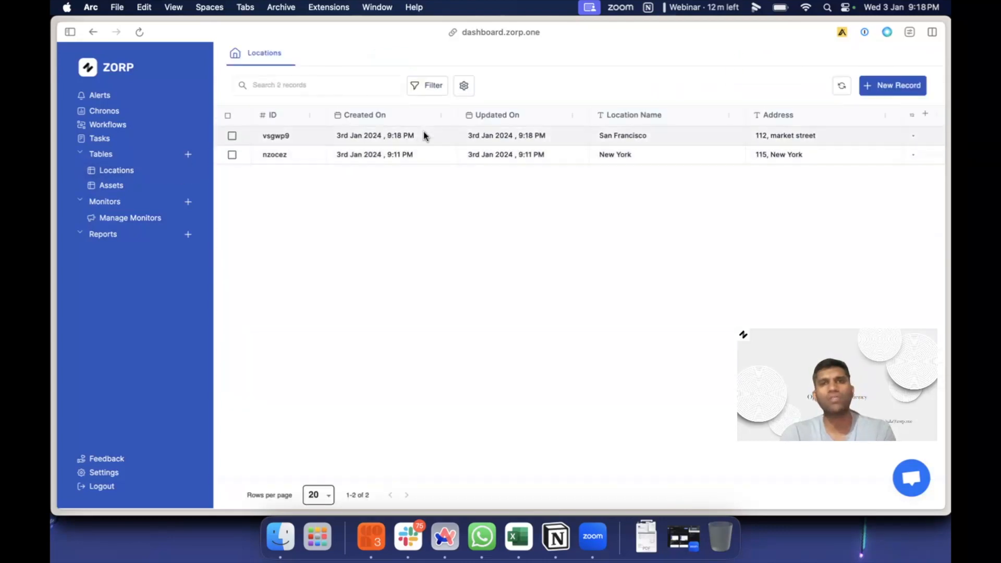
pyautogui.hscroll(5, 427, 159)
pyautogui.hscroll(-3, 520, 161)
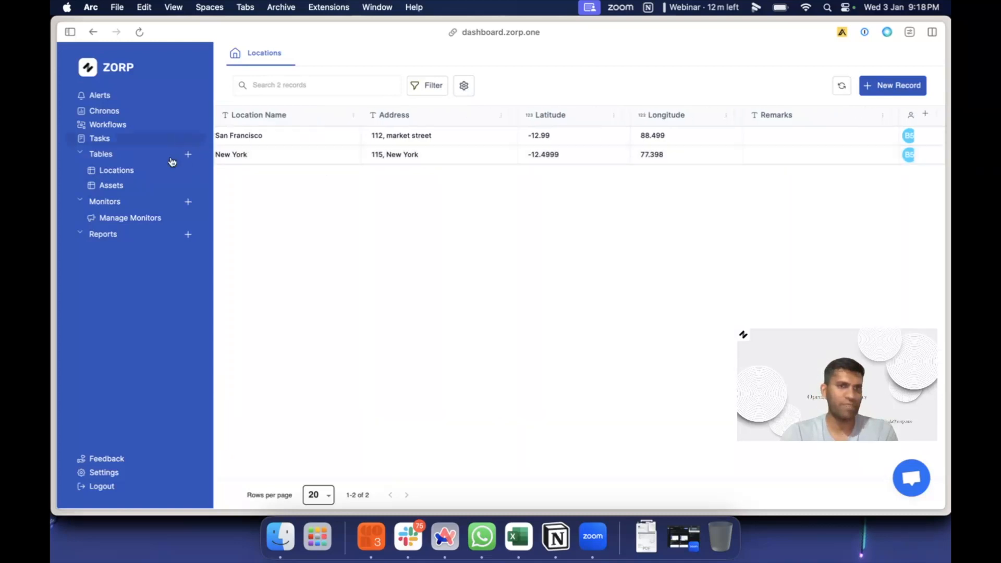
pyautogui.click(150, 182)
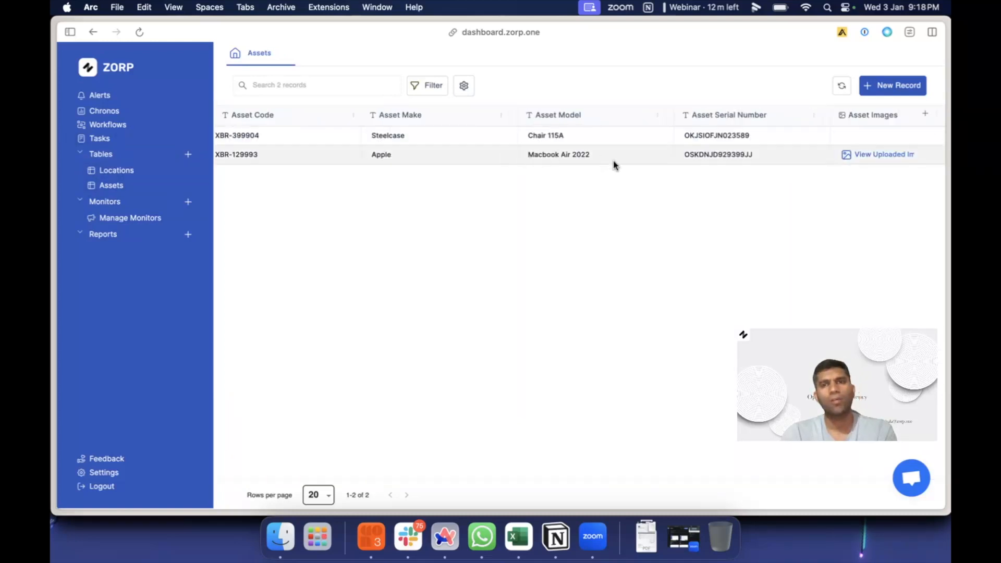
pyautogui.hscroll(5, 612, 160)
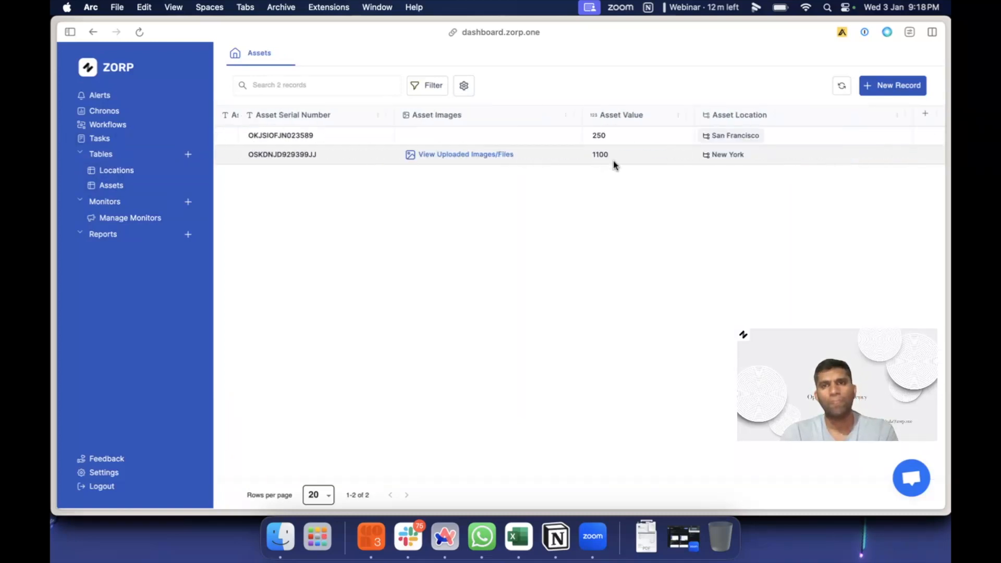
# - Create a new table named Asset Transactions
pyautogui.click(189, 154)
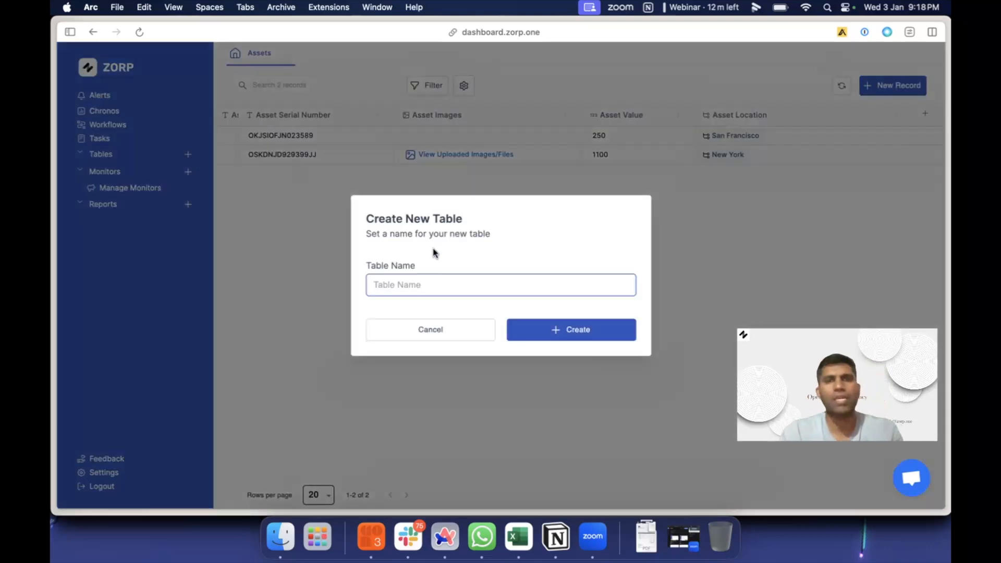
pyautogui.write('Asset Transactions')
pyautogui.click(543, 323)
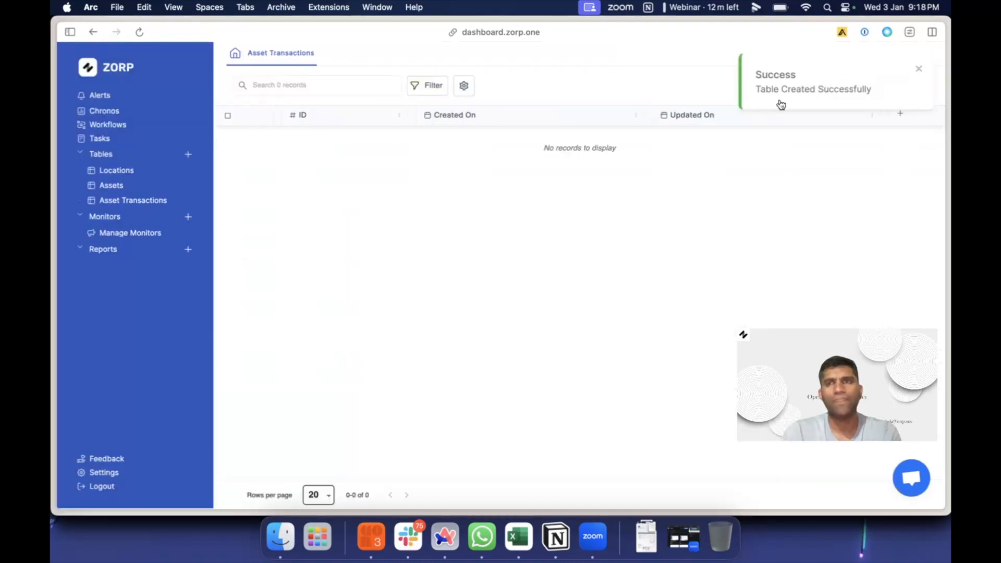
# - Start a column named Transaction Type in the Asset Transactions table as a Dropdown with color-coded options
pyautogui.click(900, 114)
pyautogui.click(436, 248)
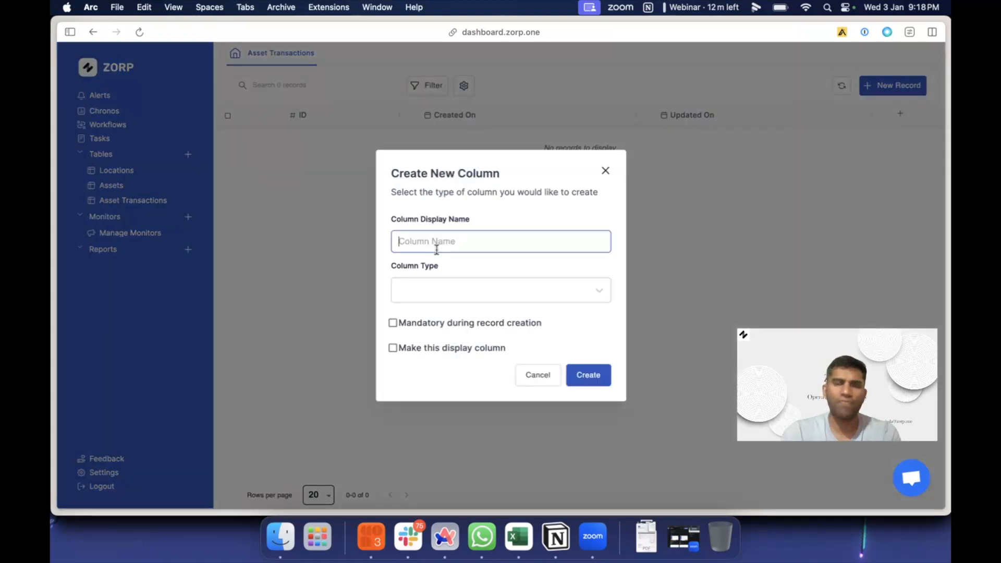
pyautogui.write('Transaction Type')
pyautogui.click(422, 294)
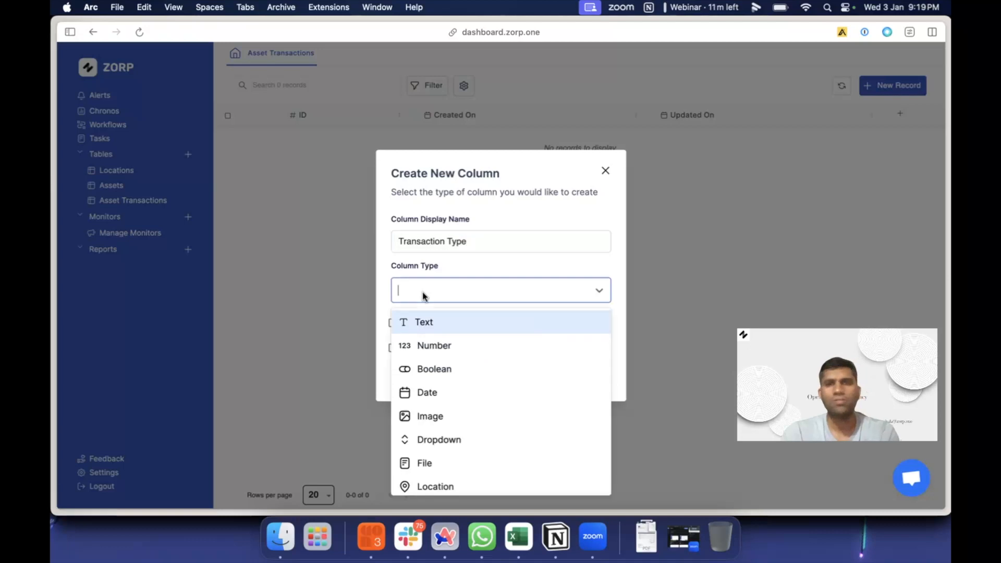
pyautogui.click(434, 438)
pyautogui.click(443, 315)
# - Add the dropdown options Issue, Return, Purchase and Lost to the Transaction Type column
pyautogui.click(437, 290)
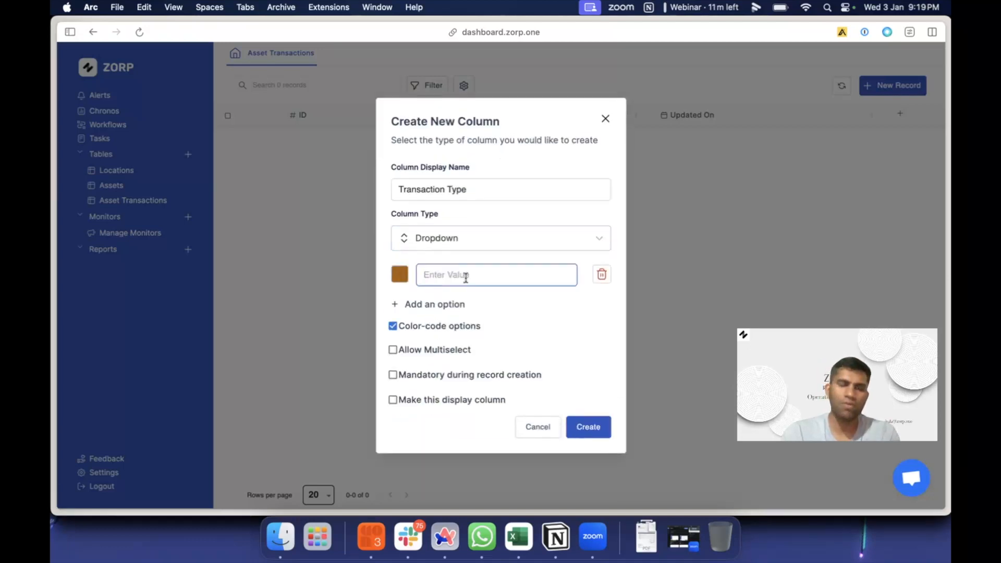
pyautogui.write('Issue')
pyautogui.click(450, 306)
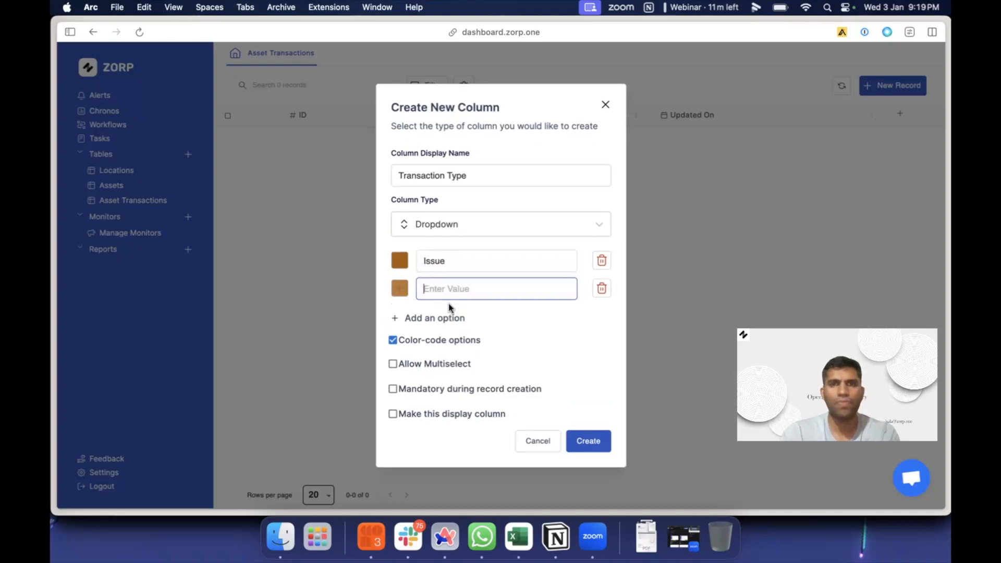
pyautogui.write('Return')
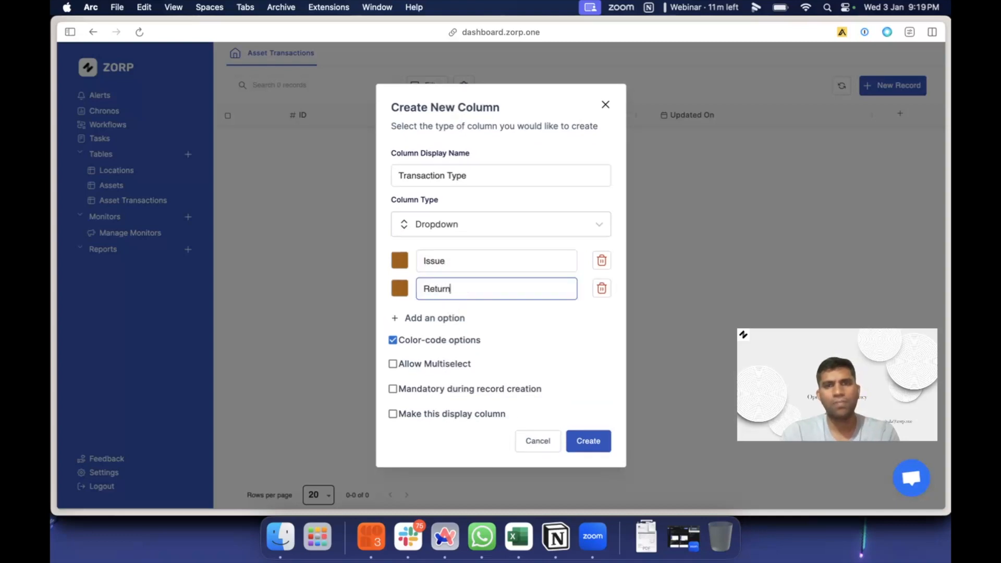
pyautogui.click(441, 317)
pyautogui.write('Purchase')
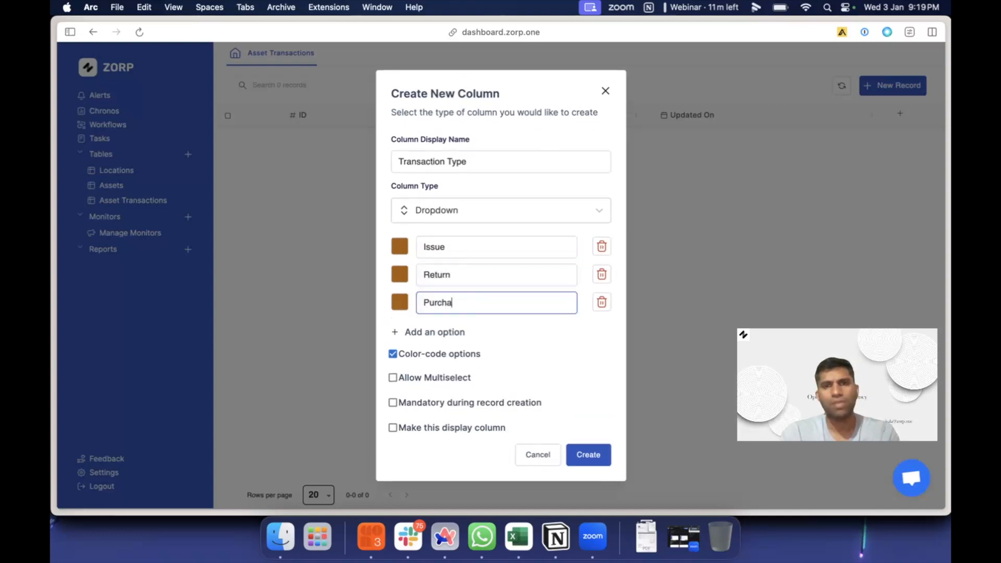
pyautogui.click(428, 331)
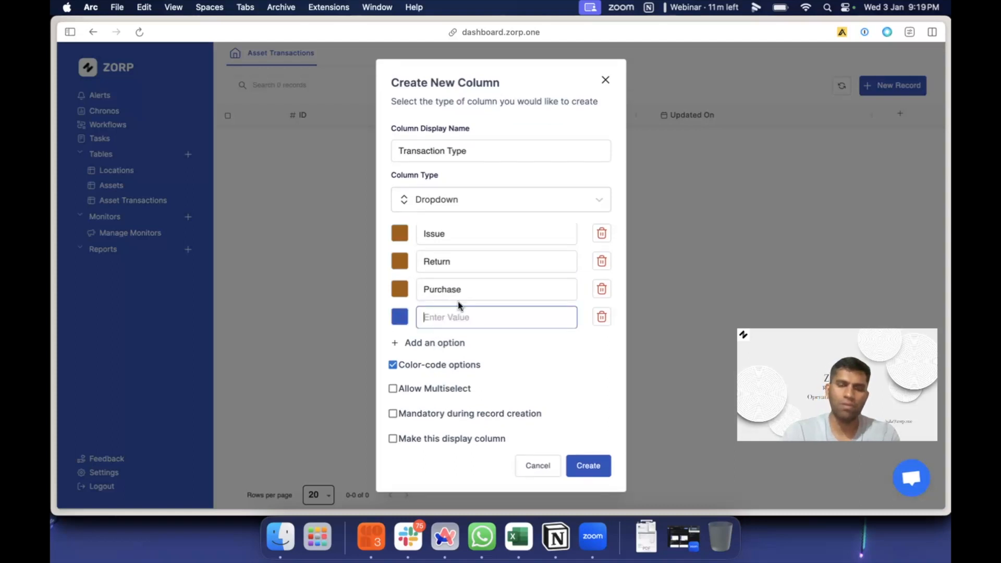
pyautogui.write('Lost')
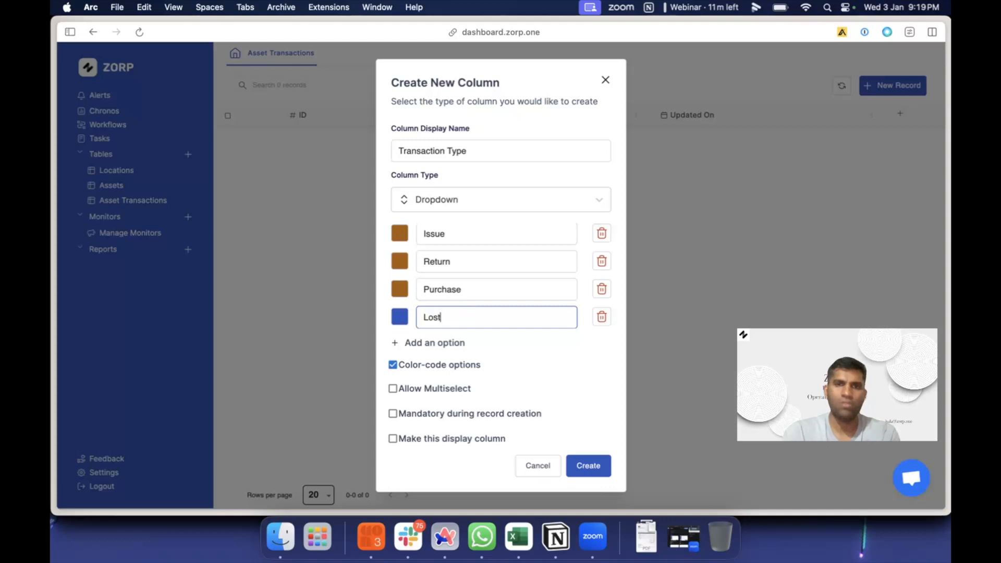
# - Color the options Issue green, Return orange, Purchase light blue and Lost red, and create the Transaction Type column
pyautogui.click(400, 233)
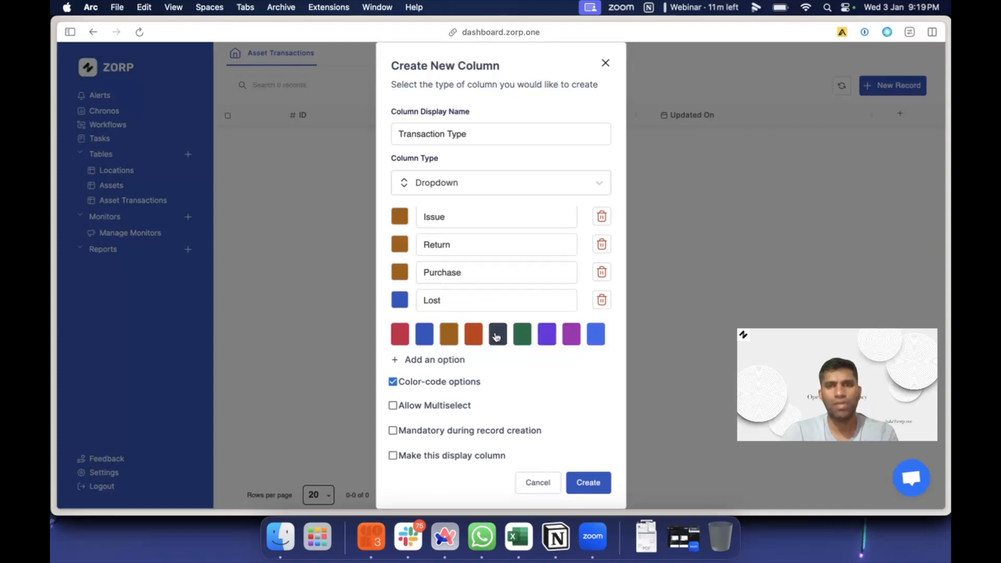
pyautogui.click(519, 338)
pyautogui.click(400, 260)
pyautogui.click(473, 334)
pyautogui.click(400, 289)
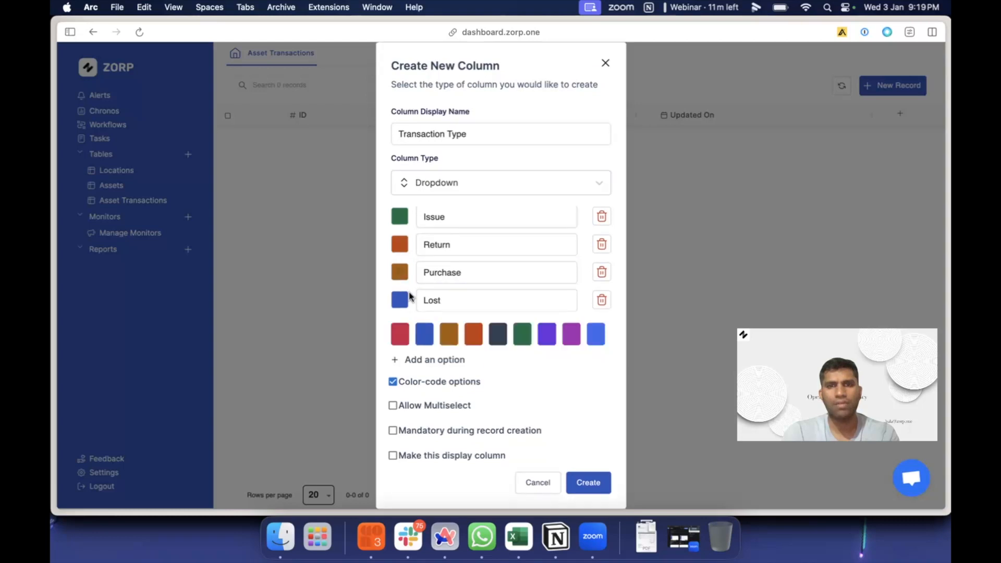
pyautogui.click(572, 334)
pyautogui.click(401, 314)
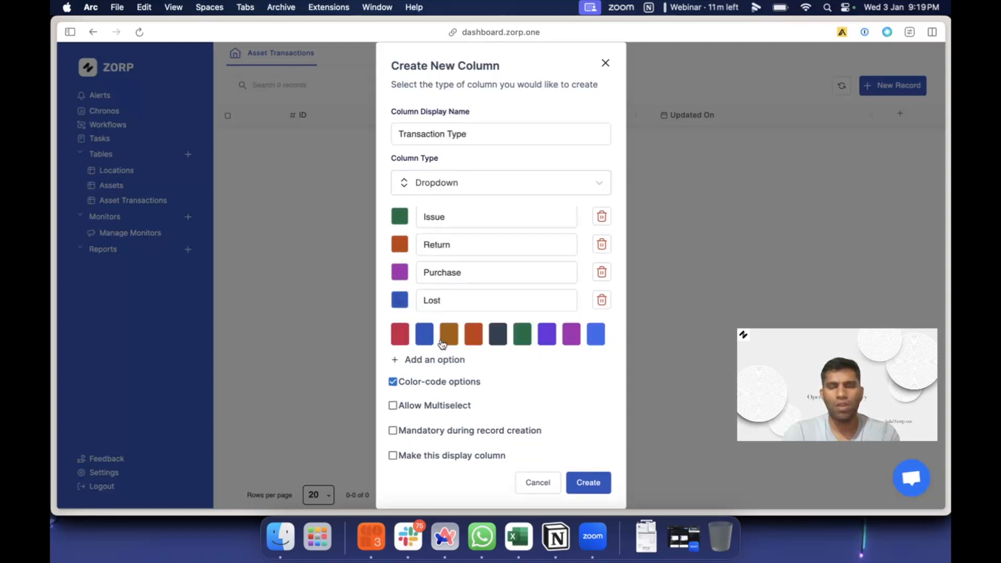
pyautogui.click(400, 340)
pyautogui.click(399, 268)
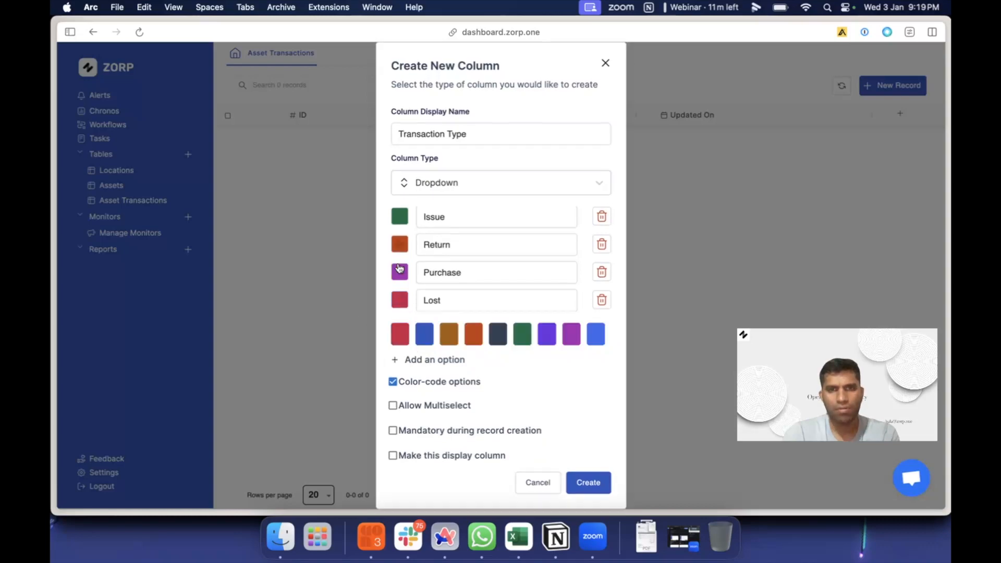
pyautogui.click(594, 336)
pyautogui.scroll(1, 534, 301)
pyautogui.click(591, 465)
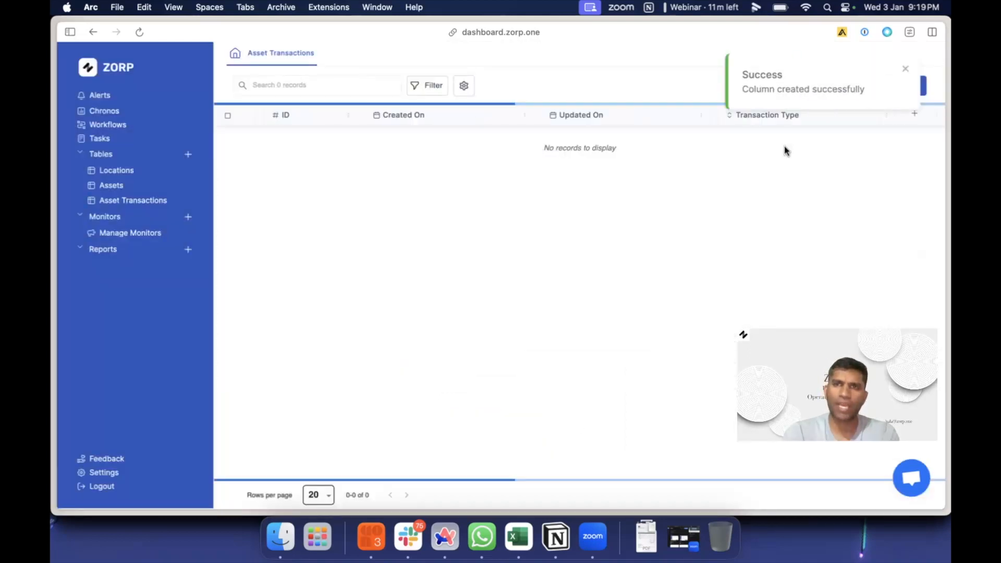
# - Add a relation column named Asset to the Asset Transactions table, linked to the Zorp table Assets
pyautogui.click(912, 113)
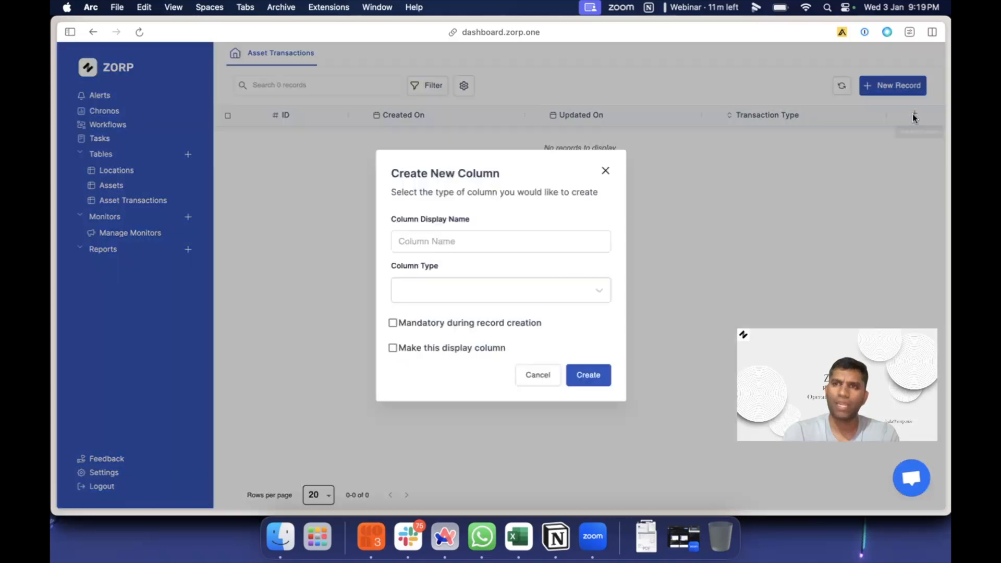
pyautogui.click(452, 239)
pyautogui.write('Asset')
pyautogui.click(425, 293)
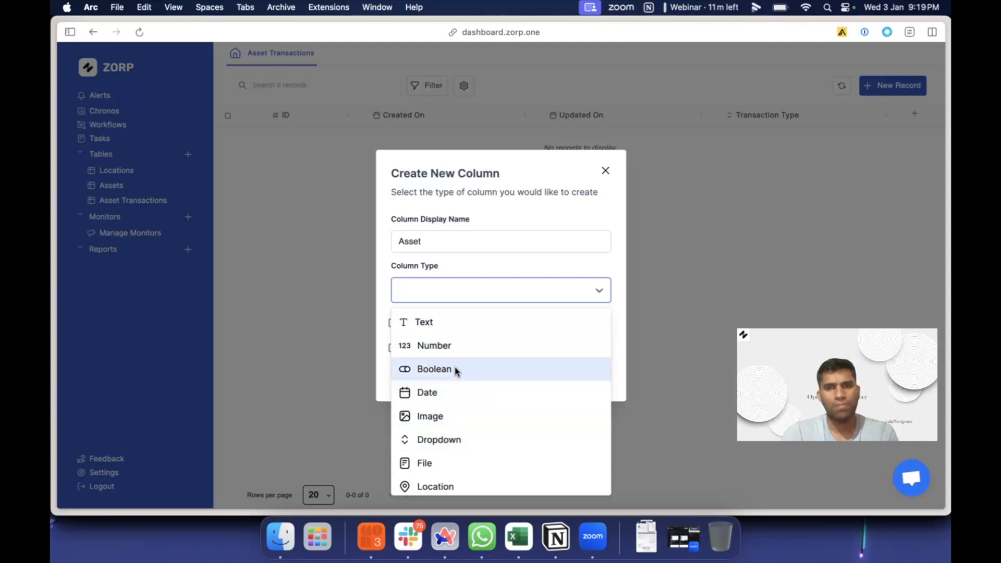
pyautogui.scroll(-2, 439, 423)
pyautogui.click(441, 433)
pyautogui.click(473, 299)
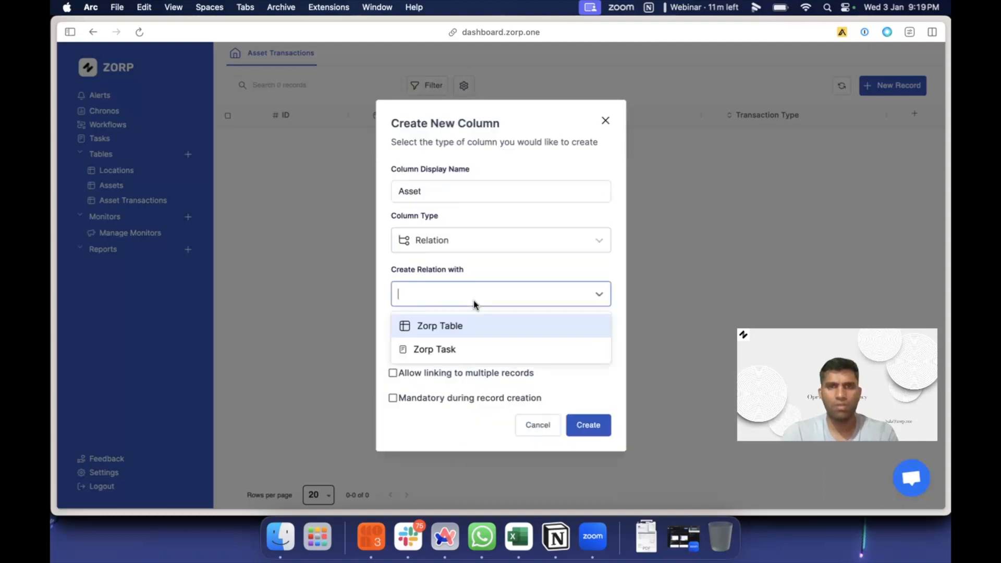
pyautogui.click(448, 328)
pyautogui.click(448, 351)
pyautogui.click(442, 400)
pyautogui.click(575, 426)
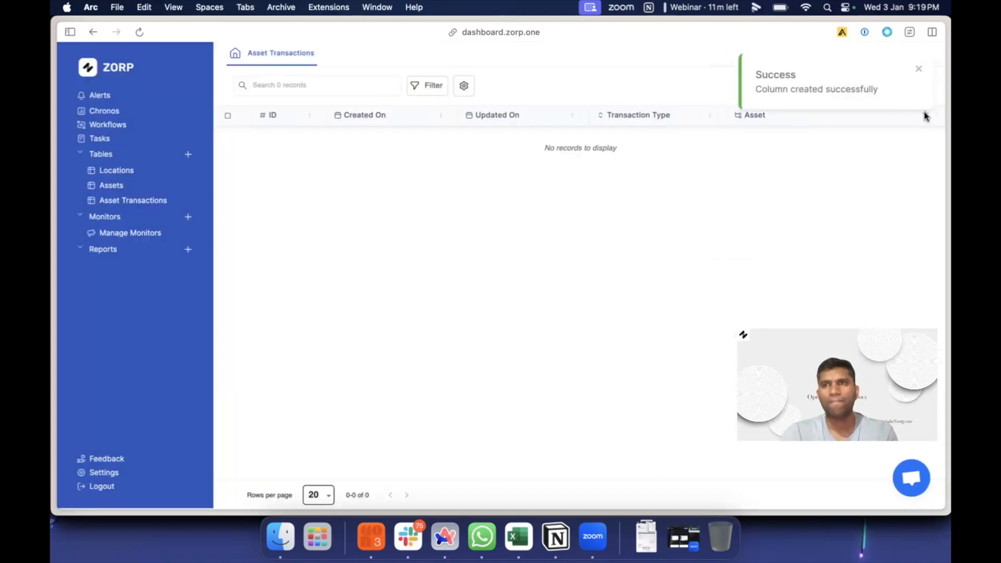
# - Add a column named Employee of type User to the Asset Transactions table
pyautogui.click(925, 113)
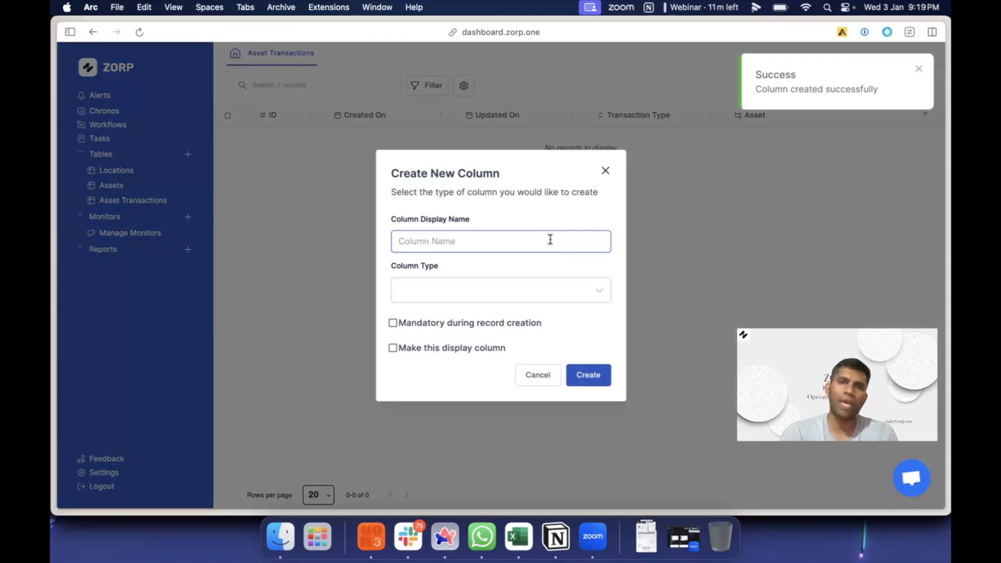
pyautogui.write('Emplo')
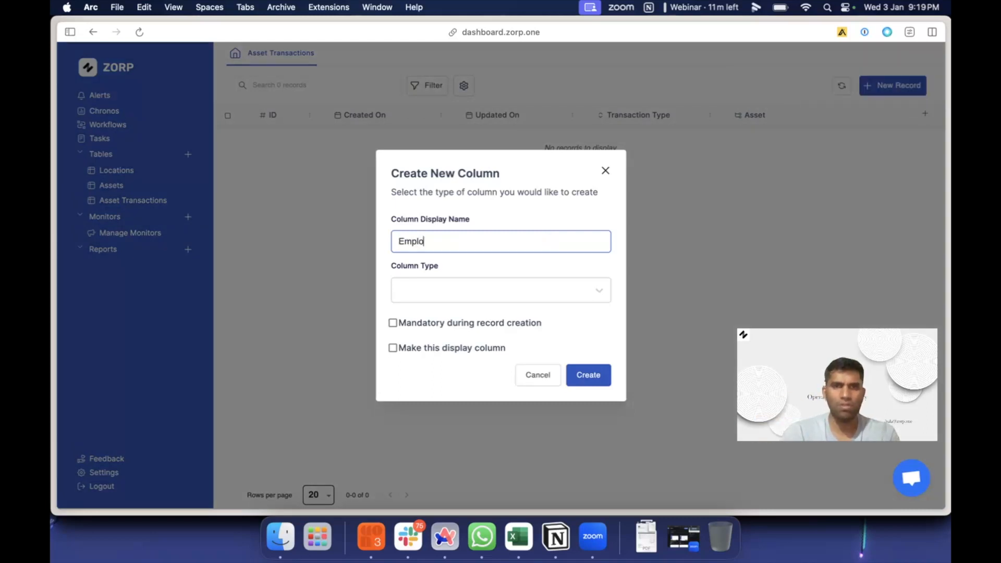
pyautogui.click(527, 281)
pyautogui.write('use')
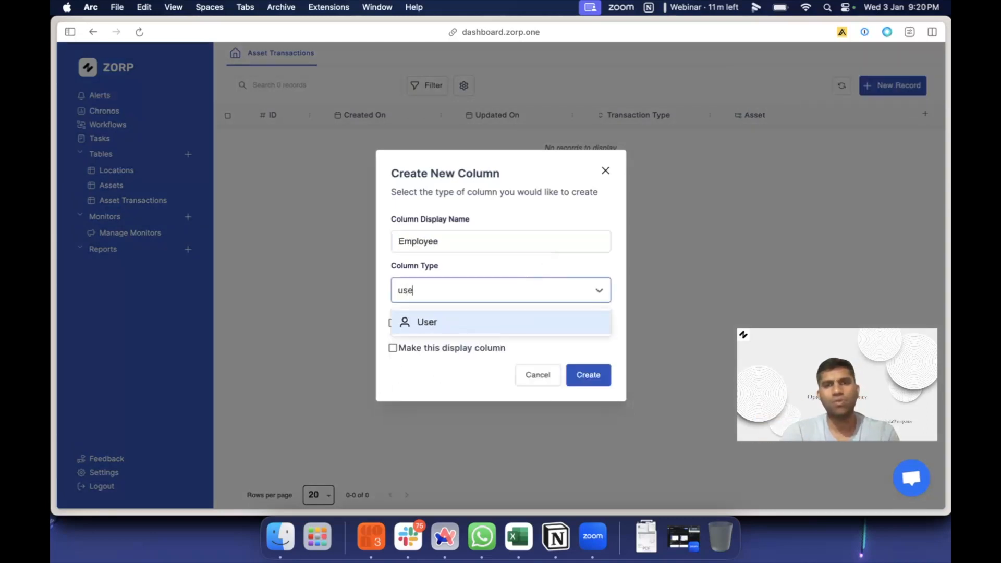
pyautogui.click(477, 323)
pyautogui.click(587, 376)
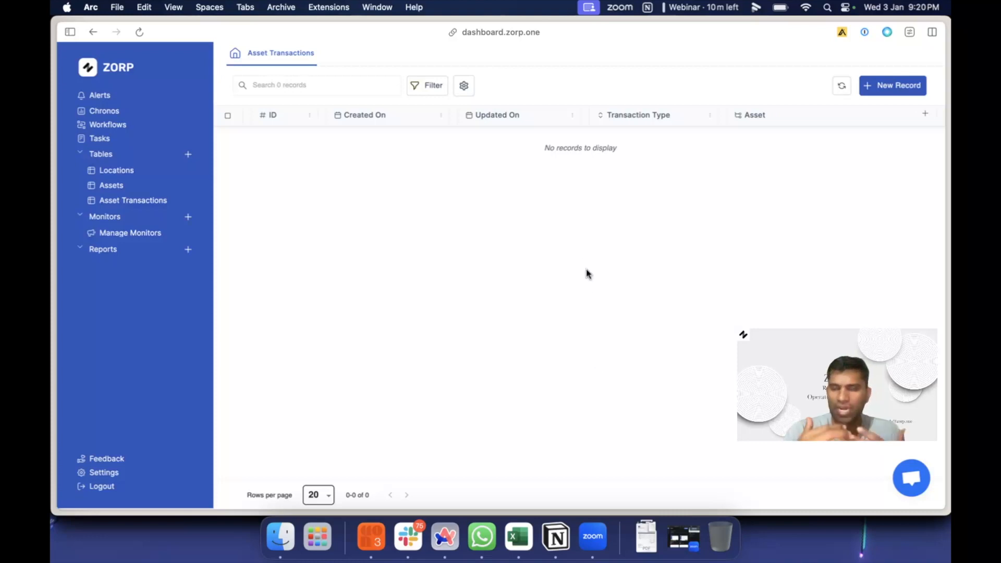
# - Start a new Asset Transactions record with transaction type Issue and attach asset XBR-129993
pyautogui.click(880, 85)
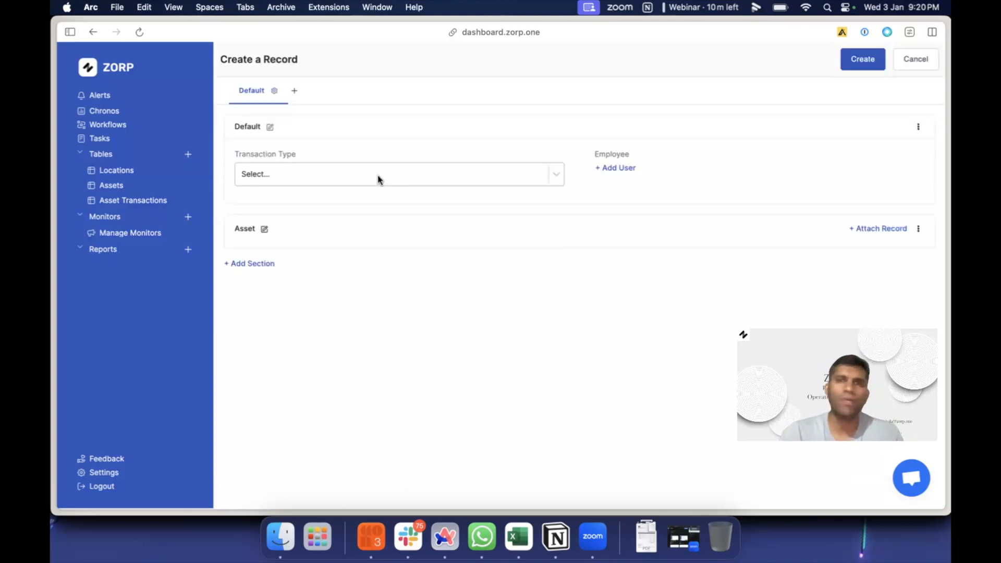
pyautogui.click(379, 179)
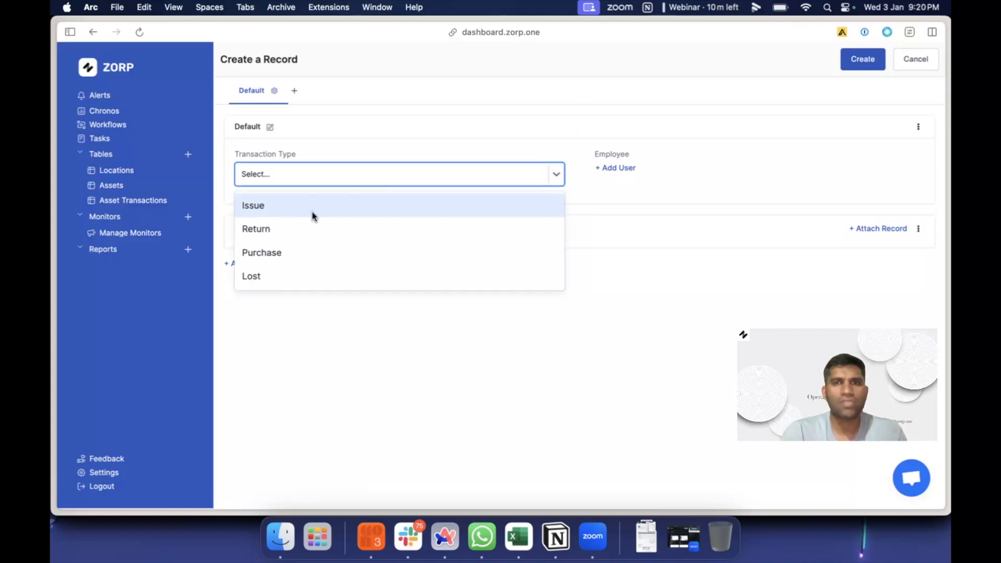
pyautogui.click(291, 205)
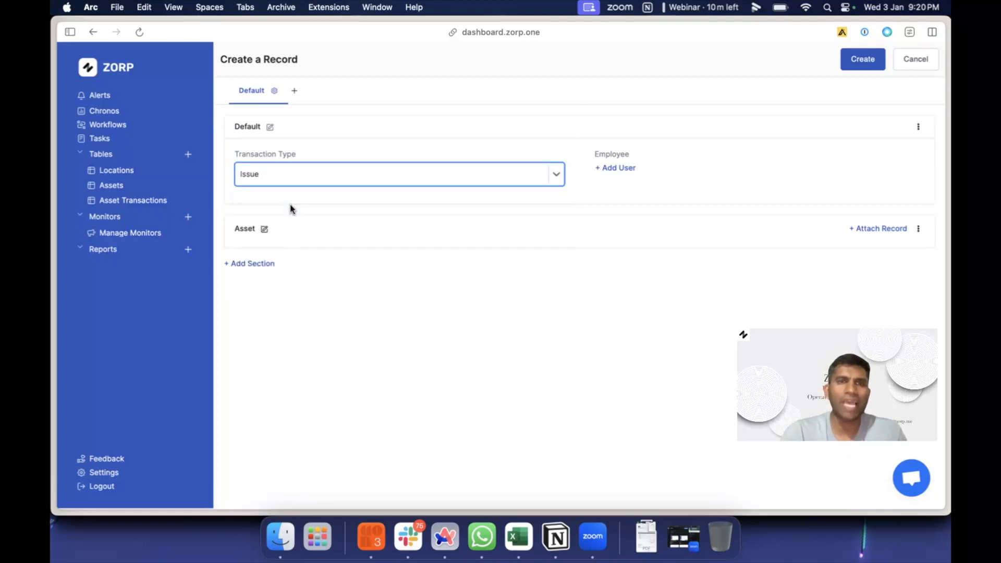
pyautogui.click(887, 229)
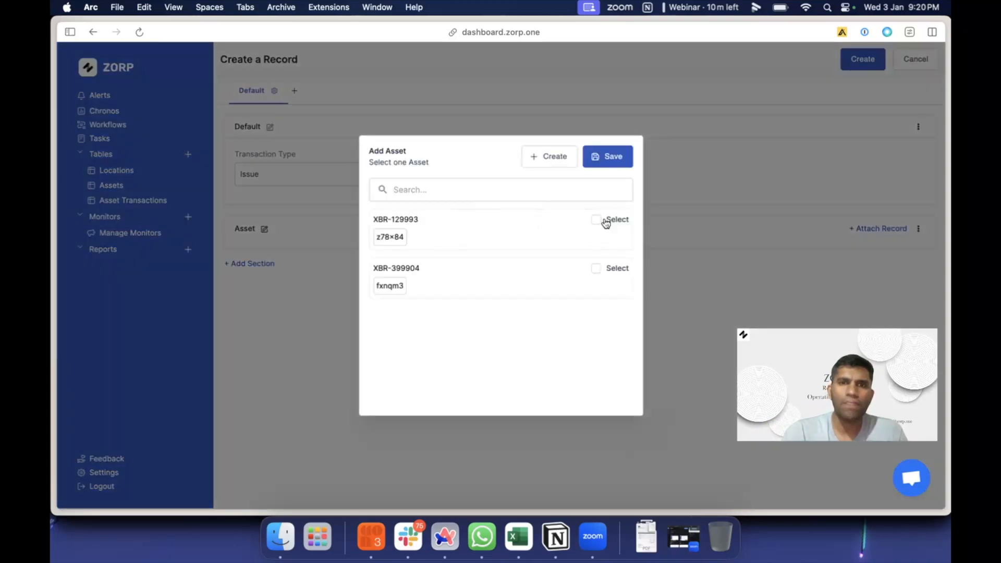
pyautogui.click(596, 219)
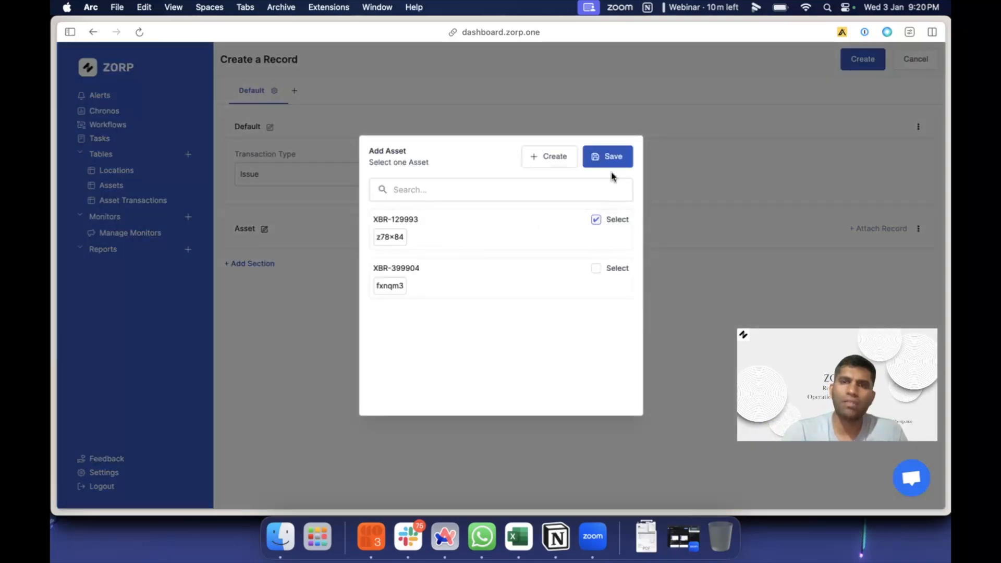
pyautogui.click(615, 159)
# - Assign an employee to the Issue transaction, create the record, and check its details
pyautogui.click(627, 174)
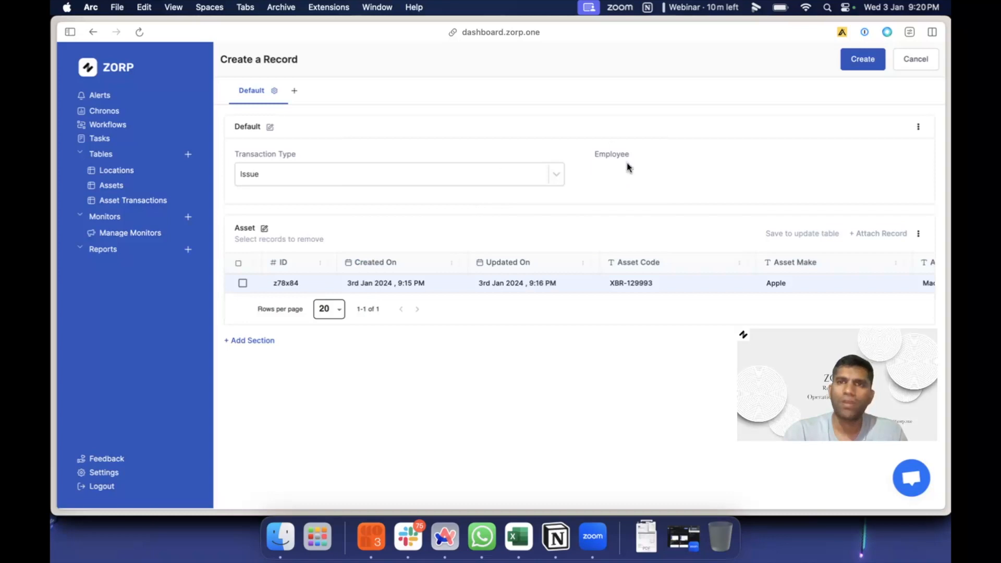
pyautogui.click(624, 202)
pyautogui.click(865, 61)
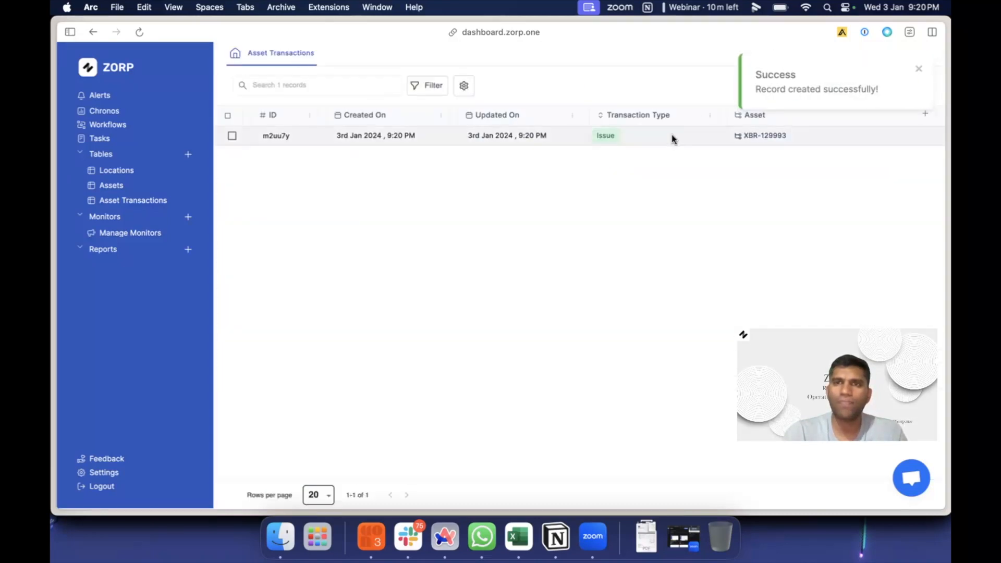
pyautogui.click(671, 134)
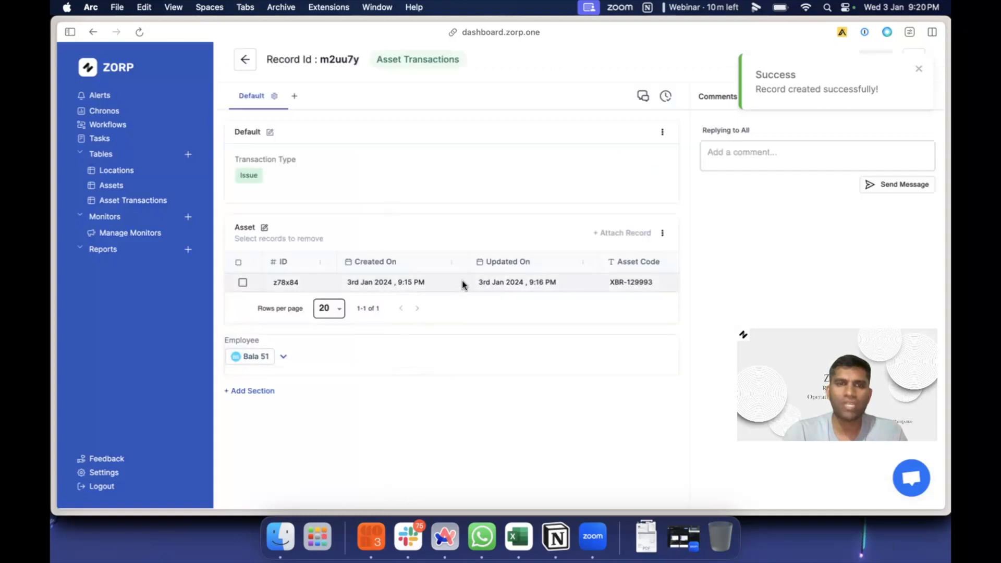
pyautogui.click(245, 60)
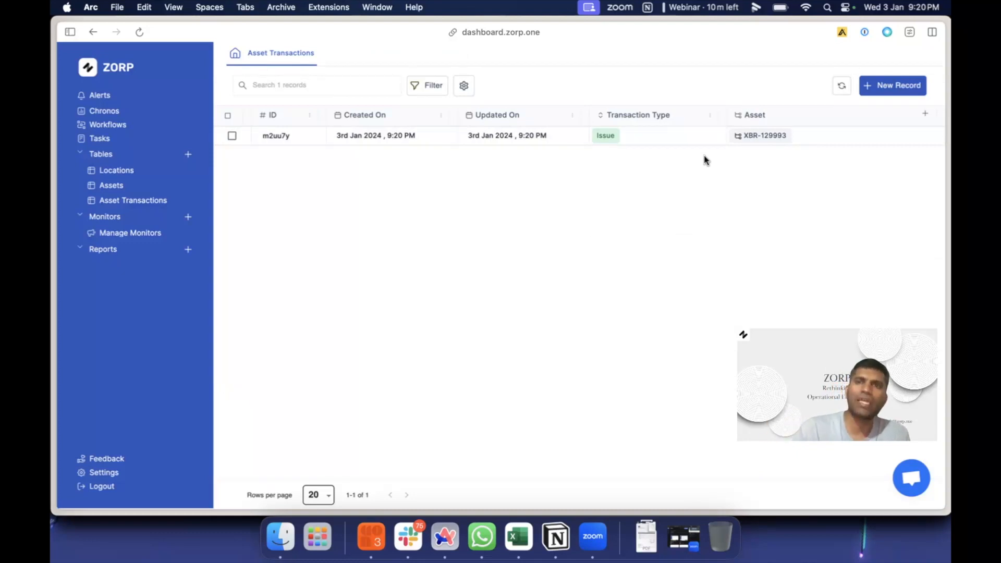
# - Start another asset transaction record with type Return and the same employee assigned
pyautogui.click(879, 85)
pyautogui.click(375, 172)
pyautogui.click(322, 224)
pyautogui.click(620, 168)
pyautogui.click(620, 183)
pyautogui.click(624, 208)
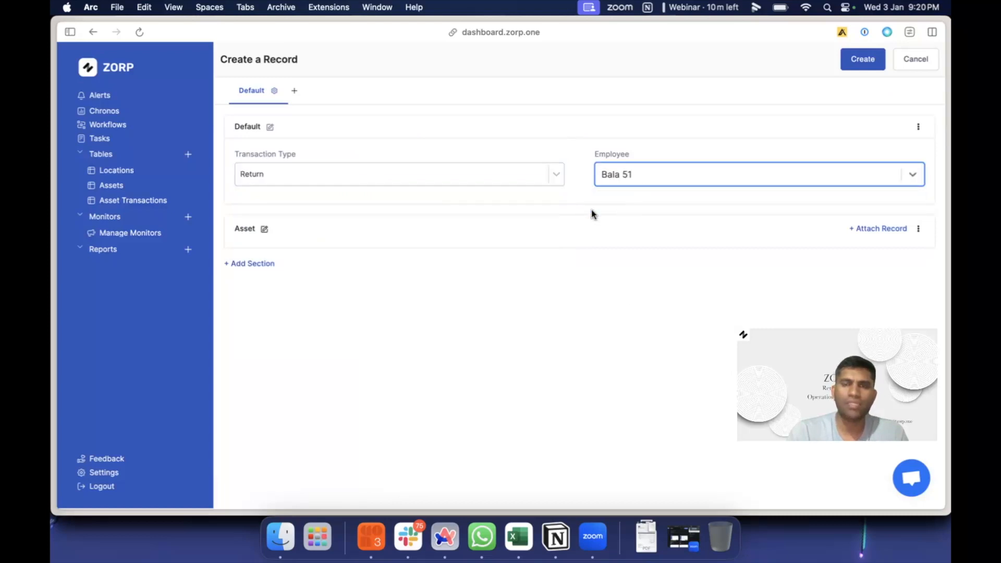
# - Attach asset XBR-129993 to the Return transaction, create the record, and review the table's columns
pyautogui.click(881, 230)
pyautogui.click(597, 221)
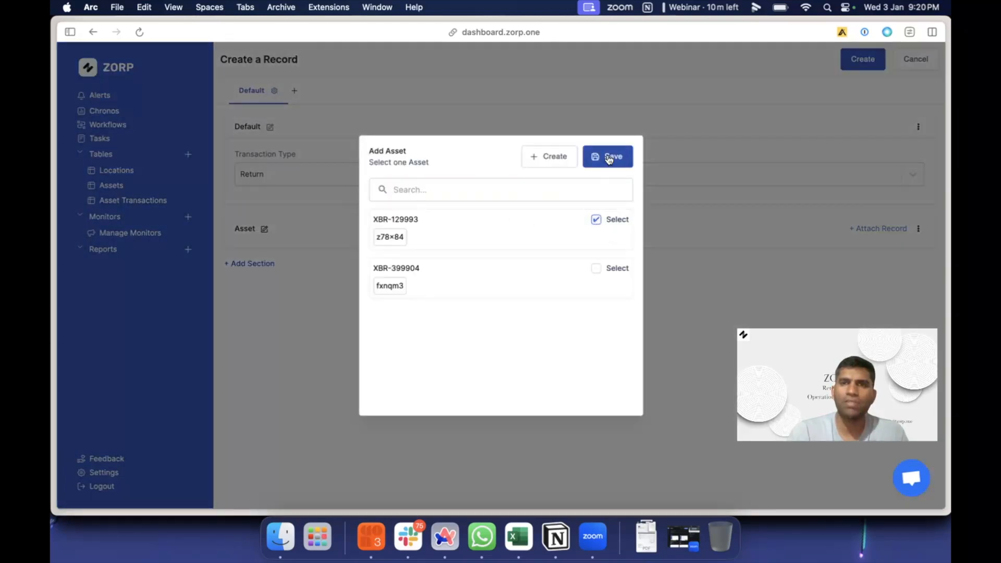
pyautogui.click(607, 157)
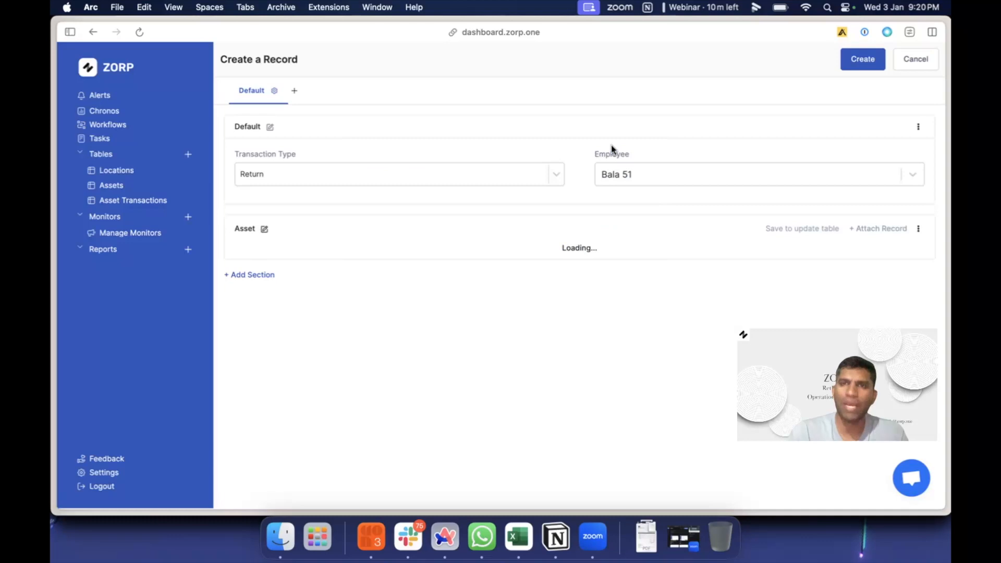
pyautogui.click(864, 61)
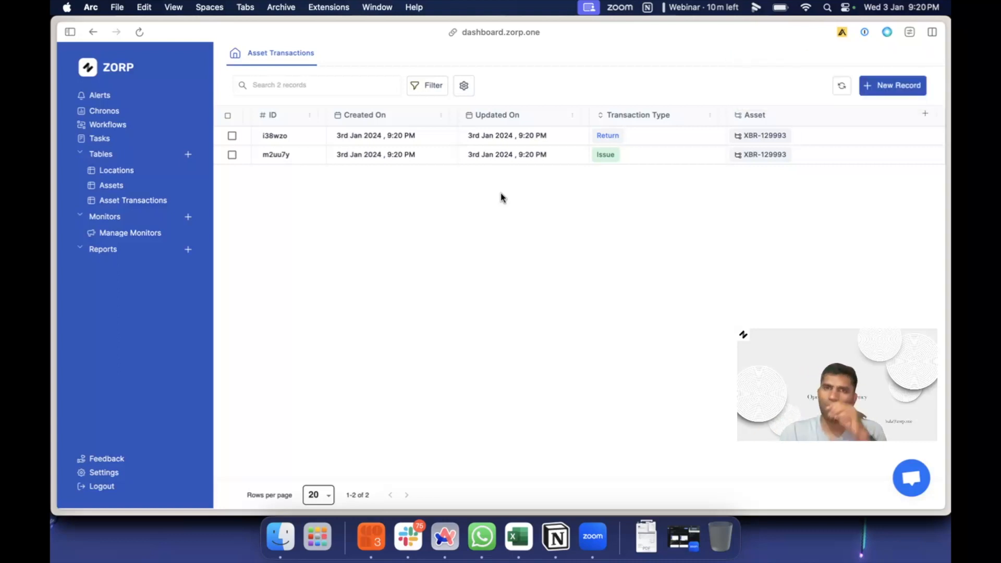
pyautogui.hscroll(3, 600, 145)
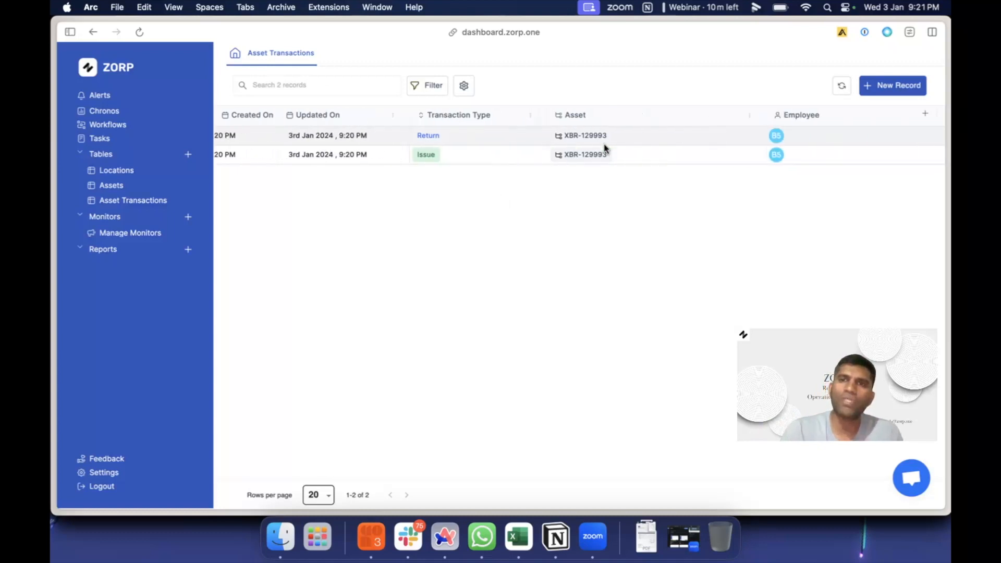
pyautogui.hscroll(2, 604, 147)
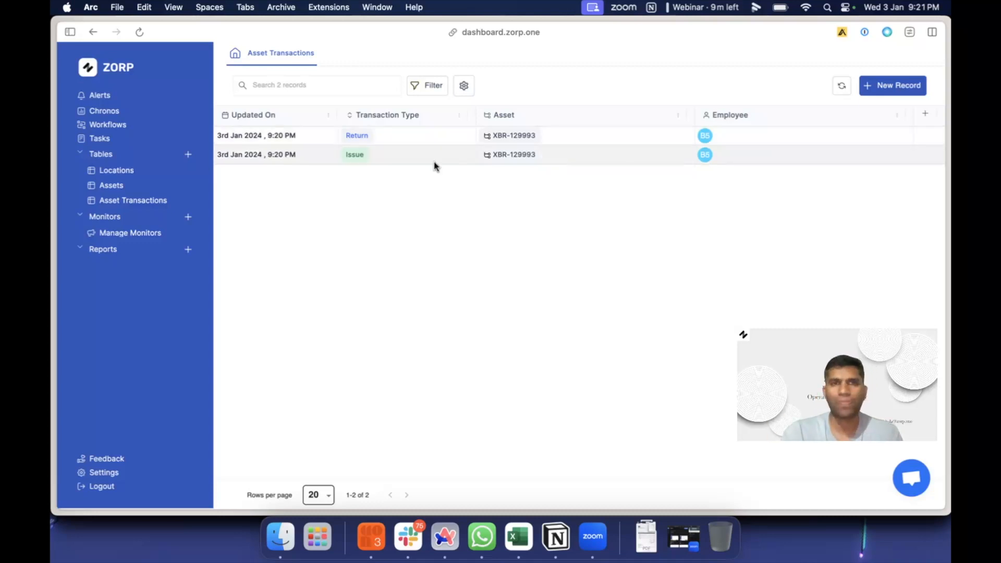
pyautogui.hscroll(-5, 357, 172)
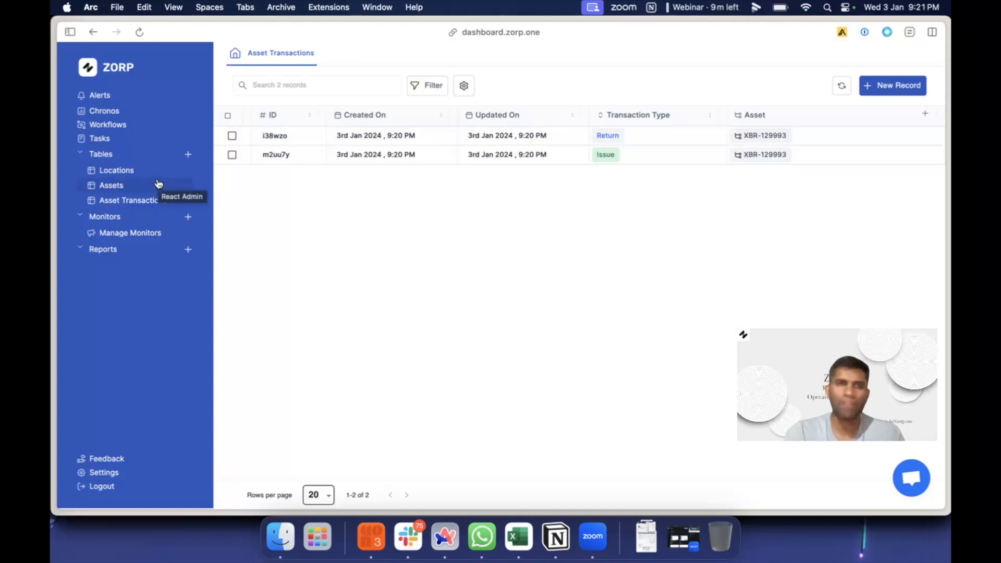
# - Activate the Chronos analytics toolkit and review its refreshed list of datasets
pyautogui.click(116, 111)
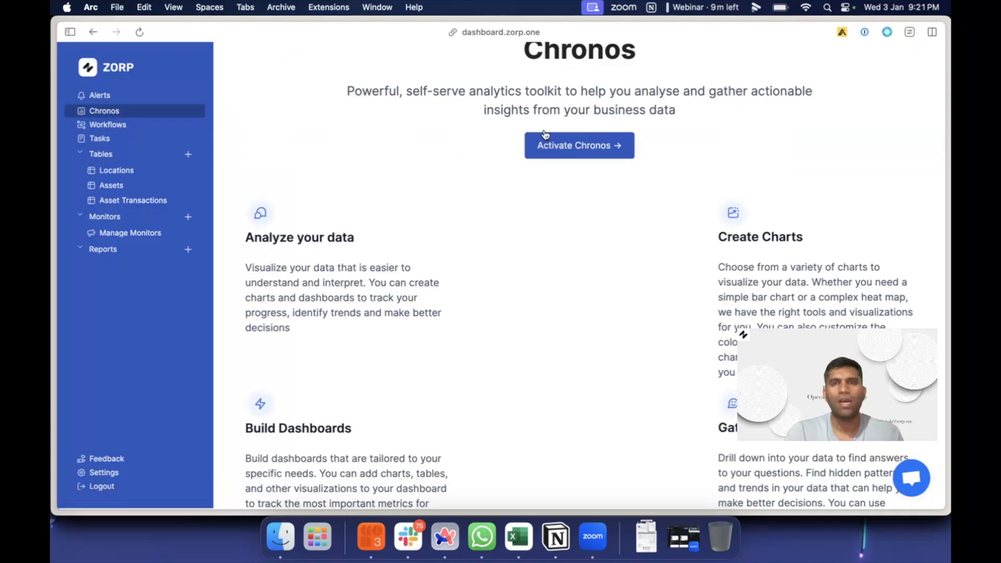
pyautogui.click(568, 146)
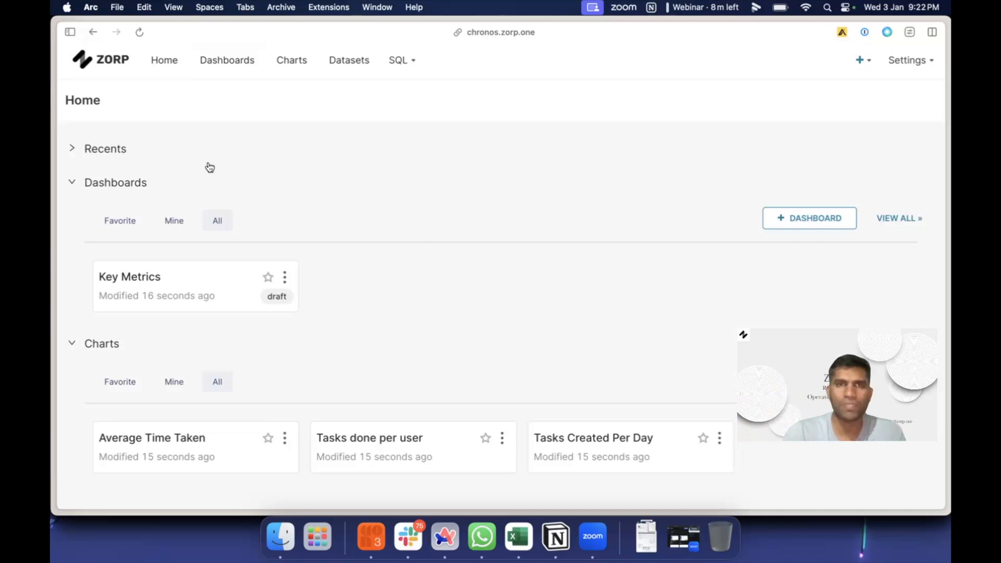
pyautogui.click(334, 69)
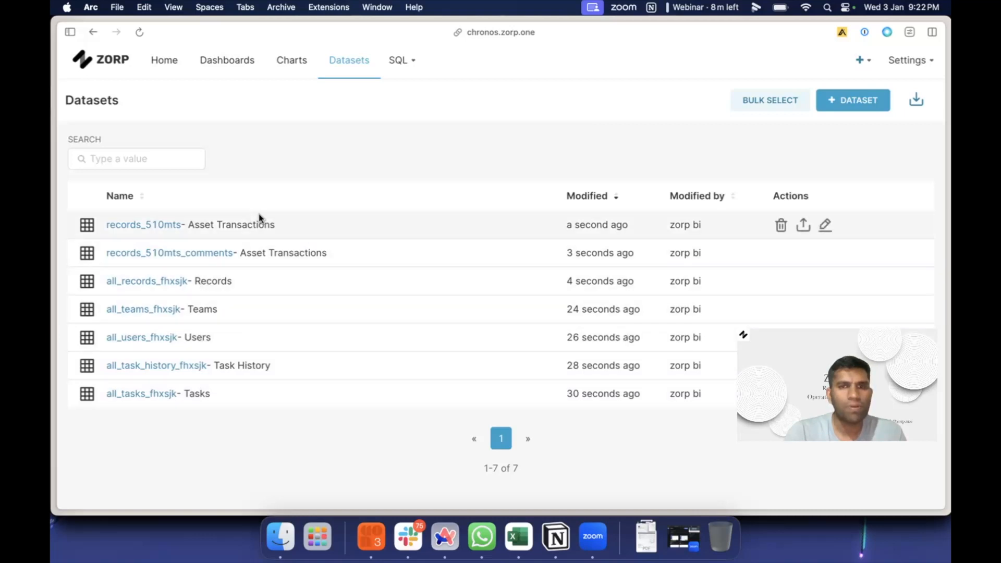
pyautogui.click(140, 32)
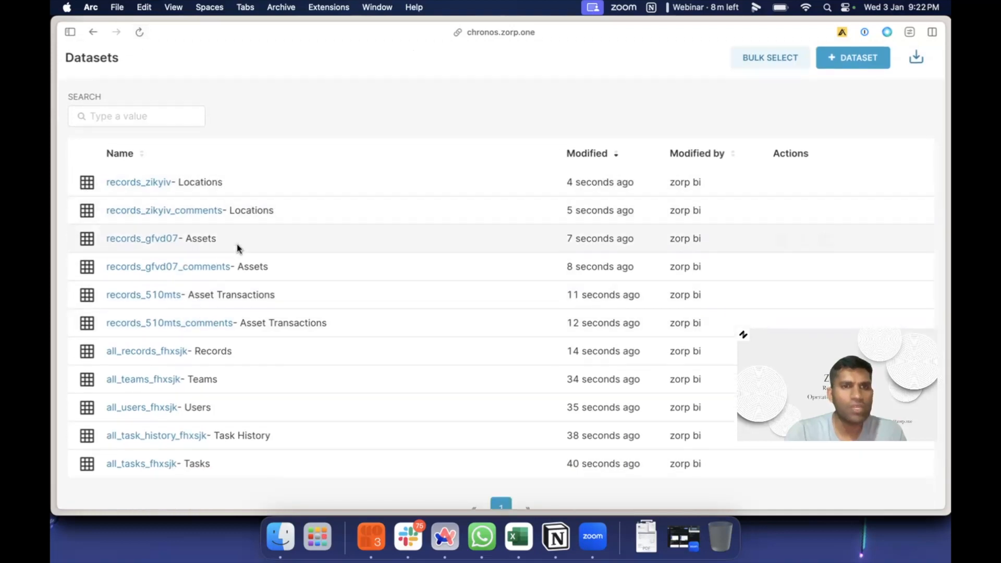
pyautogui.scroll(-3, 240, 242)
pyautogui.scroll(-1, 291, 251)
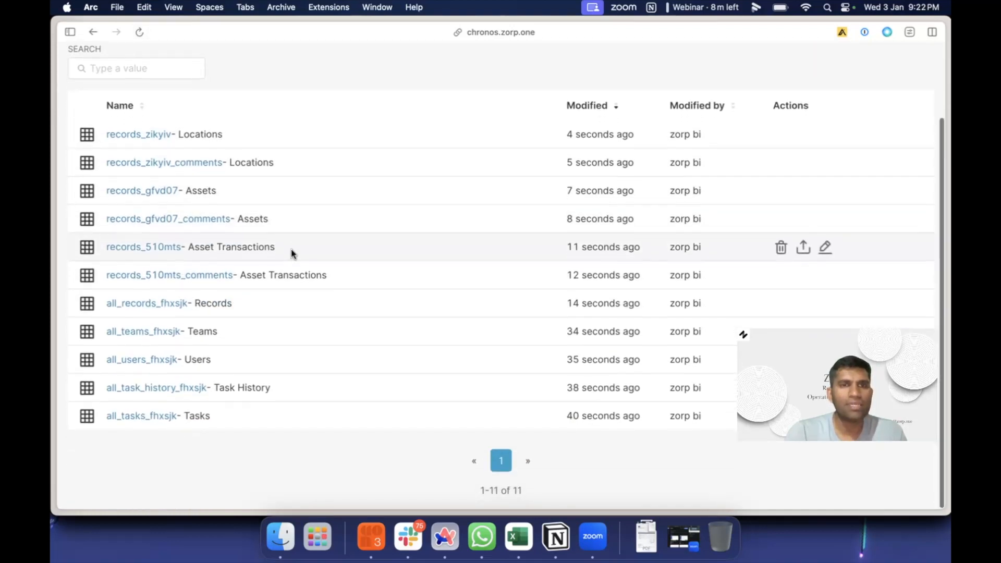
pyautogui.scroll(4, 261, 227)
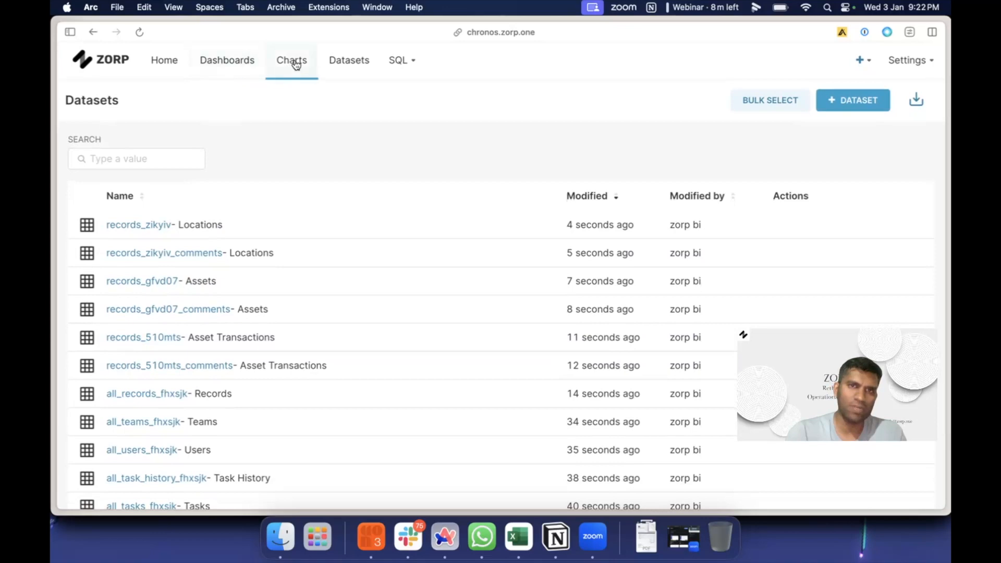
# - Create a new Big Number chart based on the records_gfvd07 - Assets dataset
pyautogui.click(294, 61)
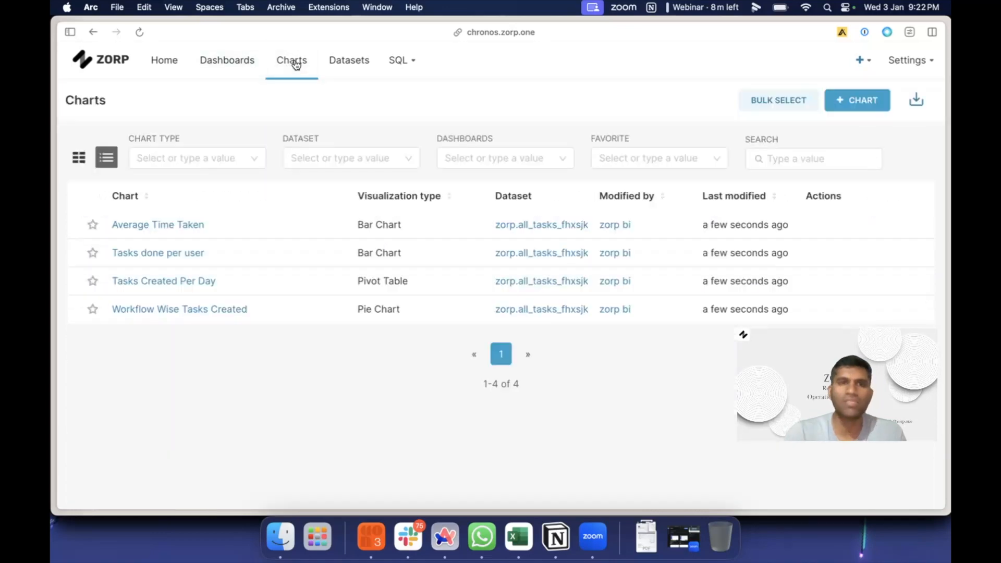
pyautogui.click(854, 99)
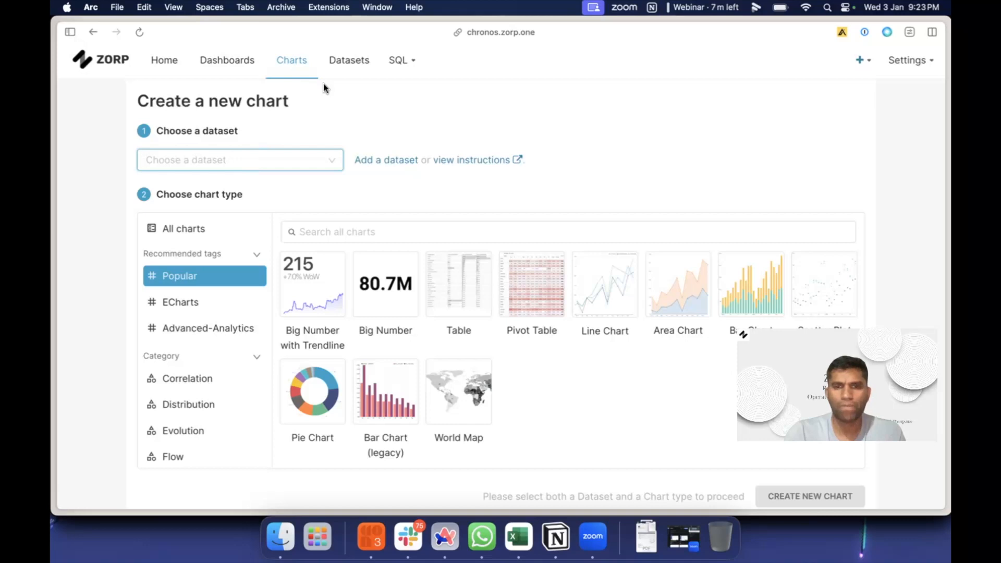
pyautogui.click(276, 159)
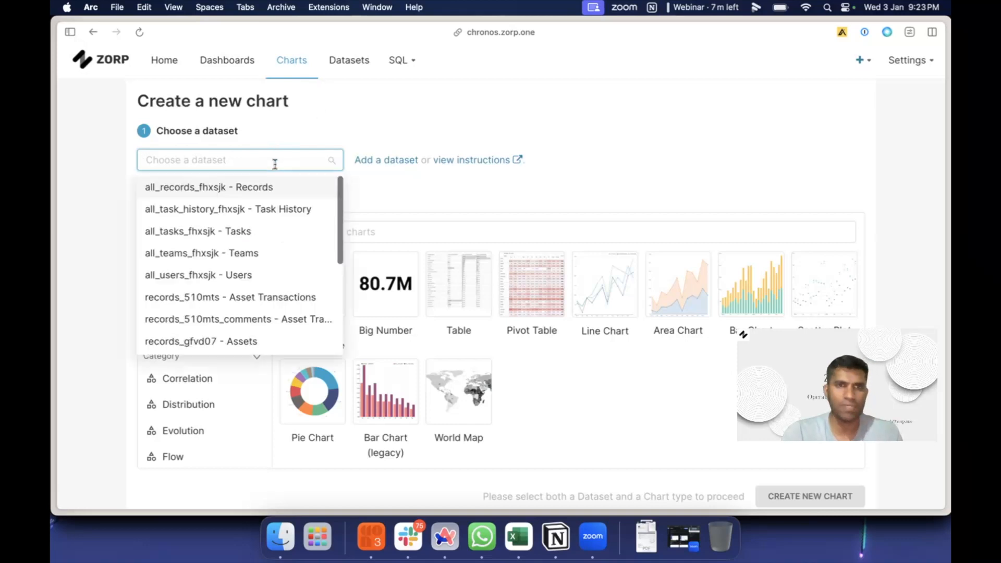
pyautogui.write('asse')
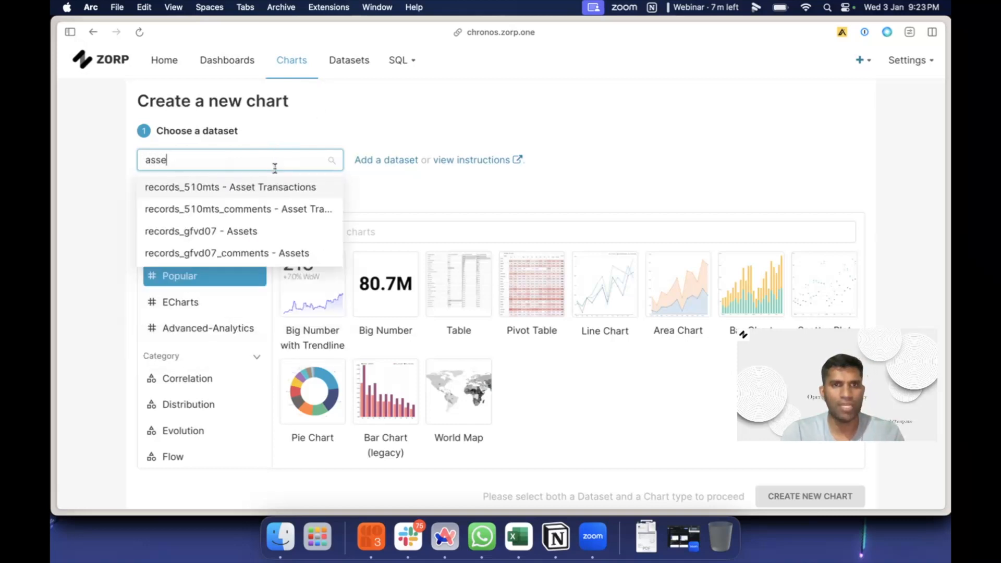
pyautogui.click(240, 231)
pyautogui.click(379, 286)
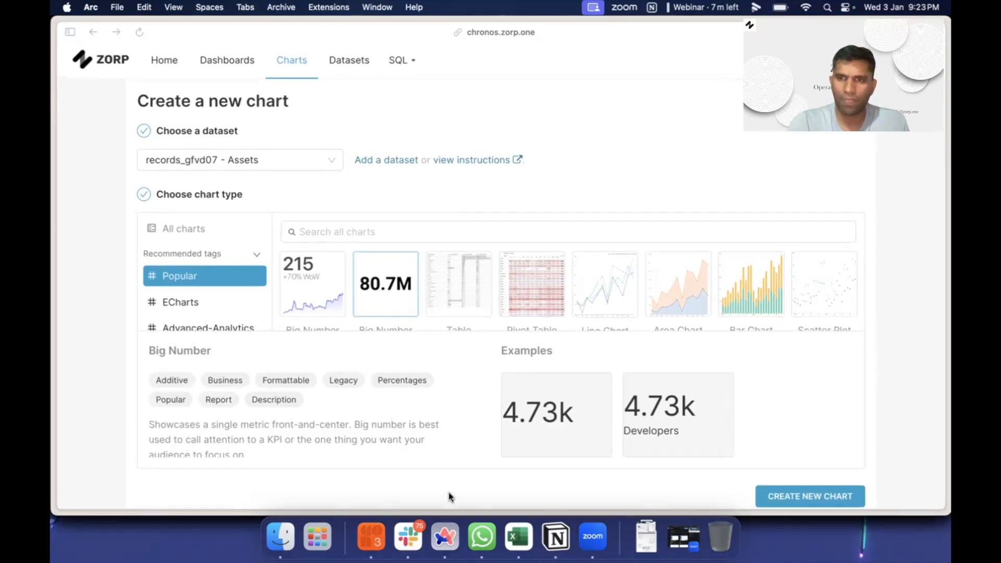
pyautogui.click(787, 497)
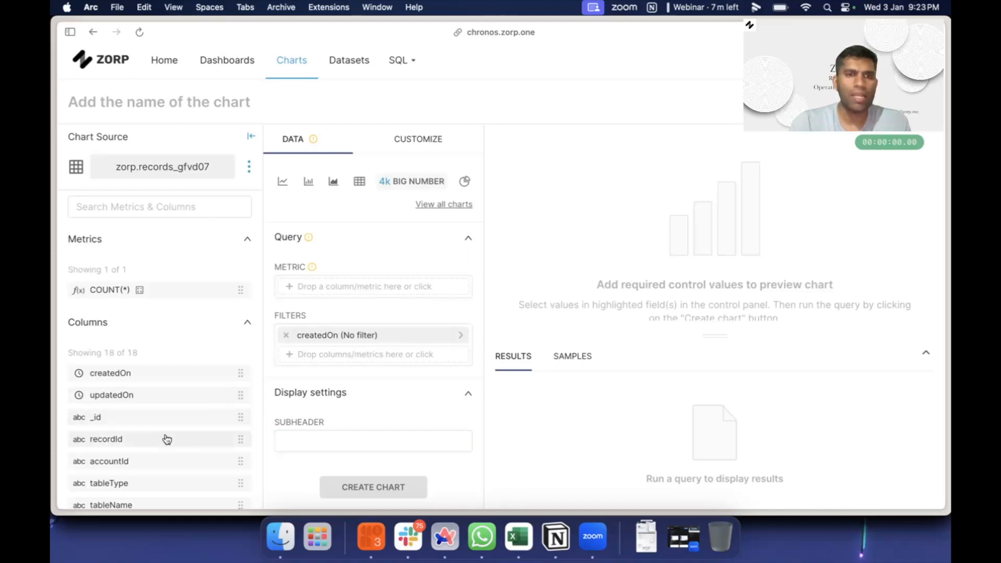
# - Set the chart's metric to COUNT_DISTINCT of the Asset_Code column
pyautogui.scroll(-5, 168, 435)
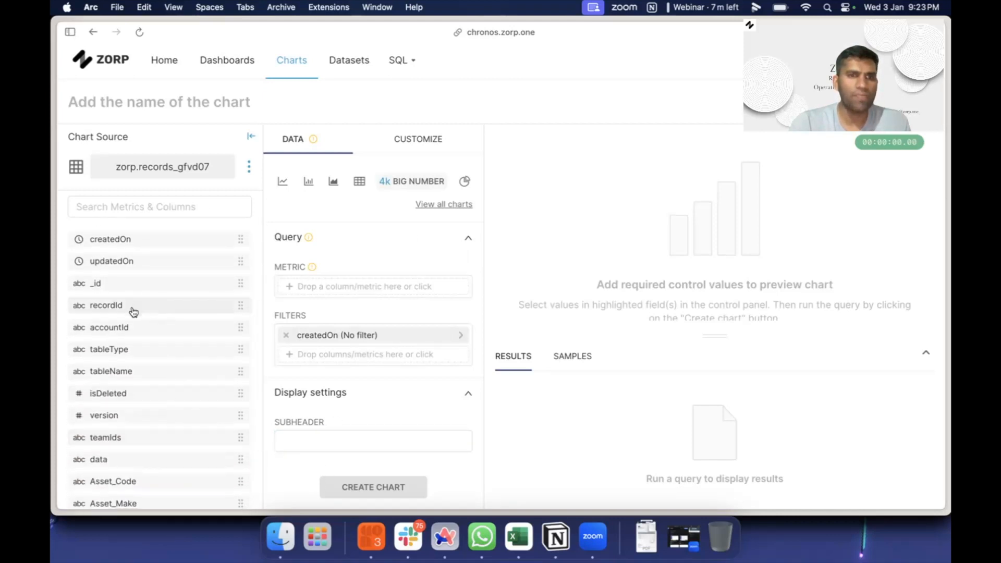
pyautogui.scroll(-3, 117, 482)
pyautogui.moveTo(126, 420); pyautogui.dragTo(330, 285)
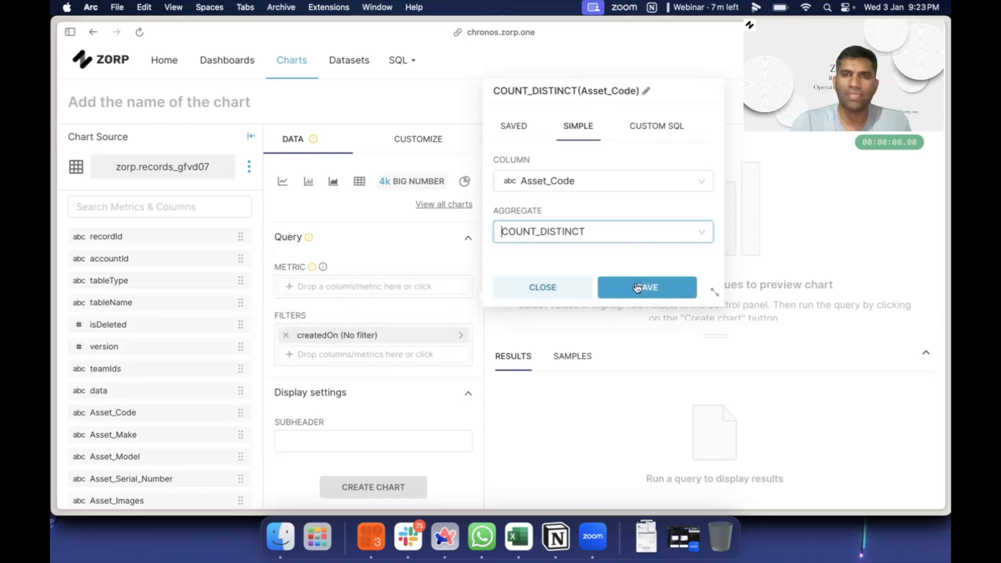
pyautogui.click(641, 287)
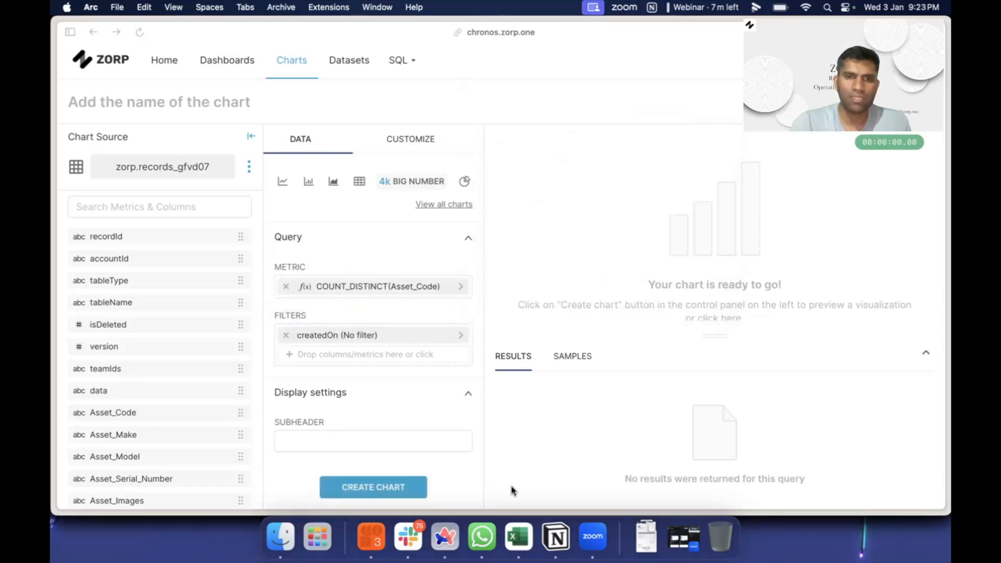
# - Generate the Big Number chart and save it as "Total Assets", adding it to the Key Metrics dashboard
pyautogui.click(358, 489)
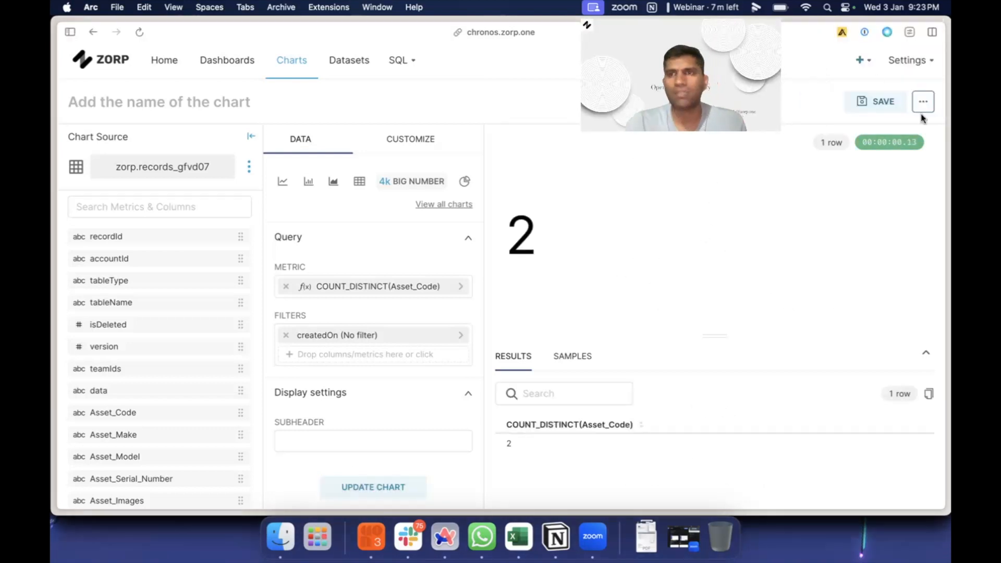
pyautogui.click(879, 103)
pyautogui.click(437, 244)
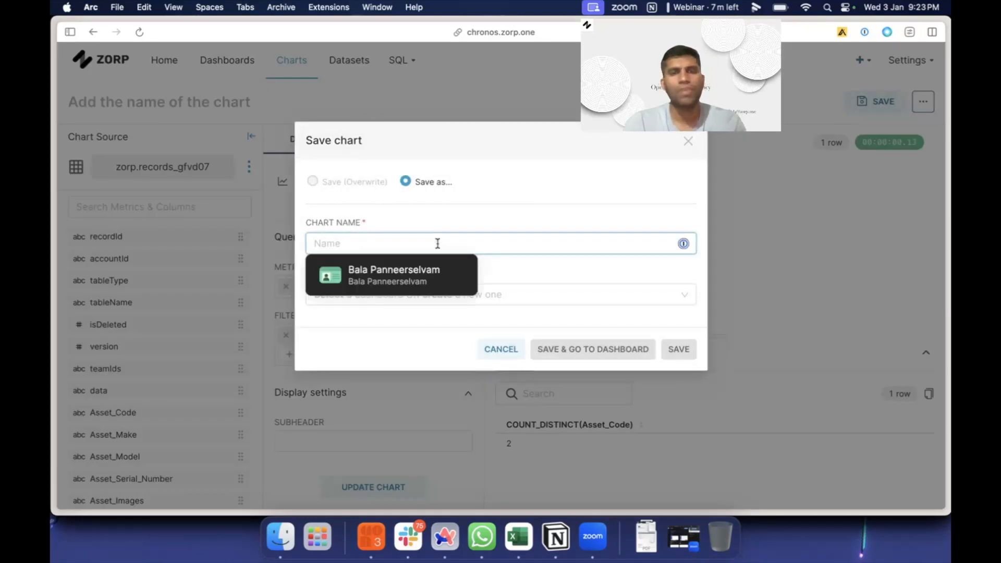
pyautogui.write('Total A')
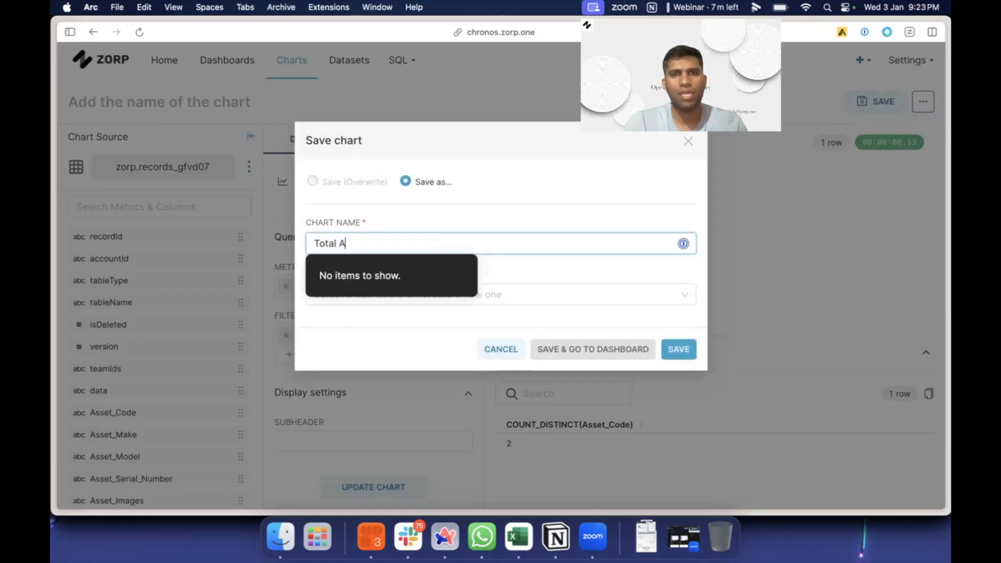
pyautogui.write('ssets')
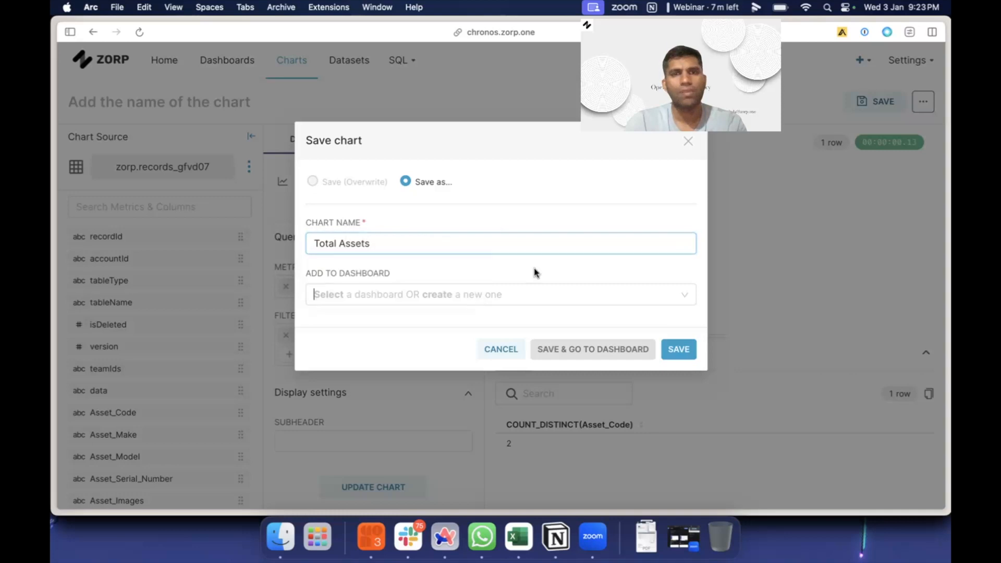
pyautogui.click(443, 296)
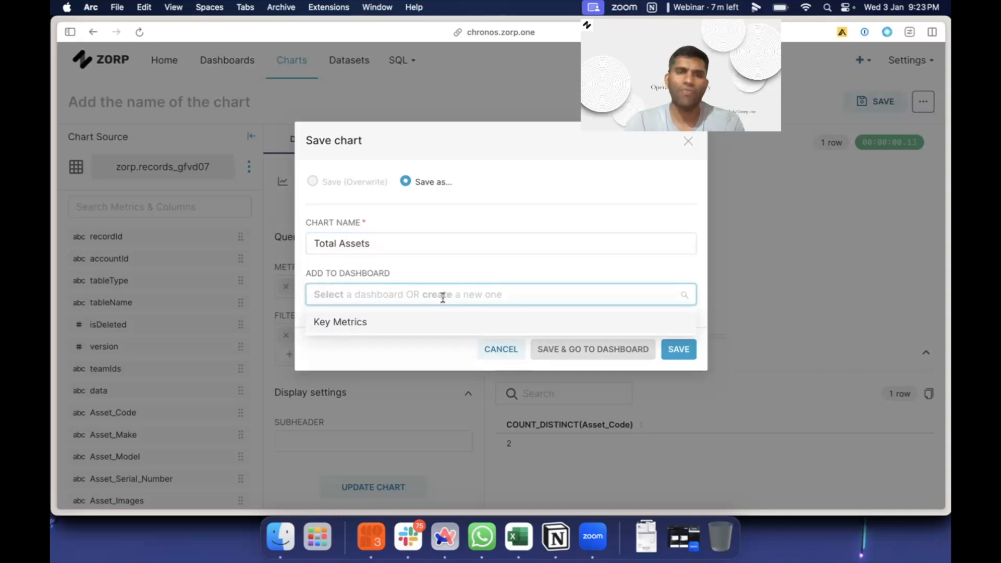
pyautogui.click(429, 325)
pyautogui.click(679, 349)
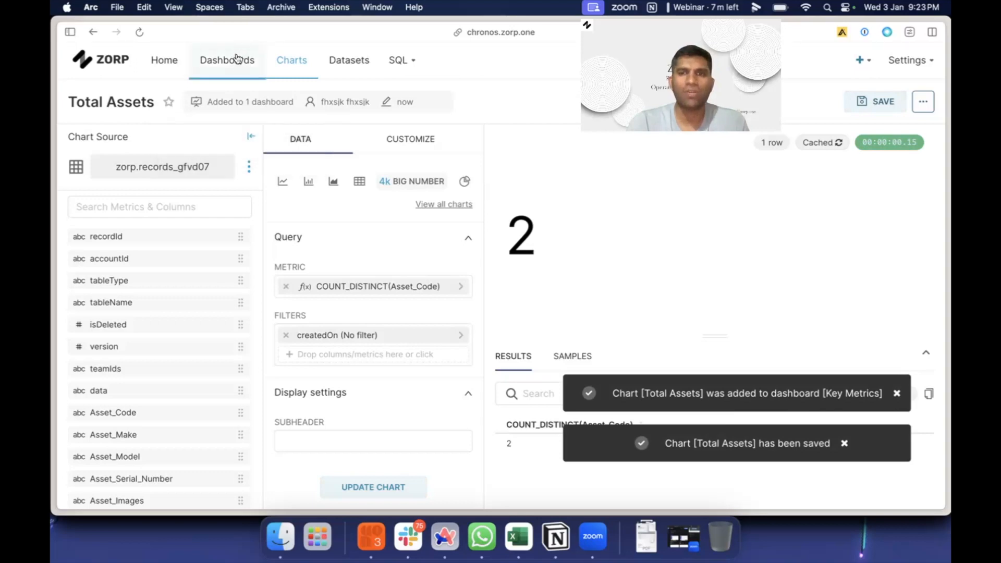
# - Open the Key Metrics dashboard and review its charts, including Total Assets
pyautogui.click(240, 62)
pyautogui.click(141, 223)
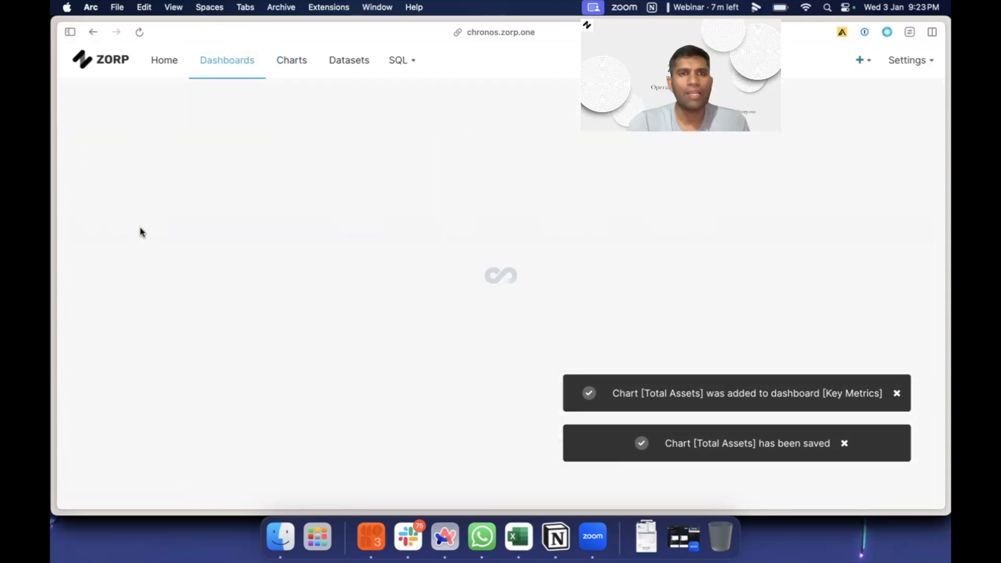
pyautogui.scroll(-5, 431, 324)
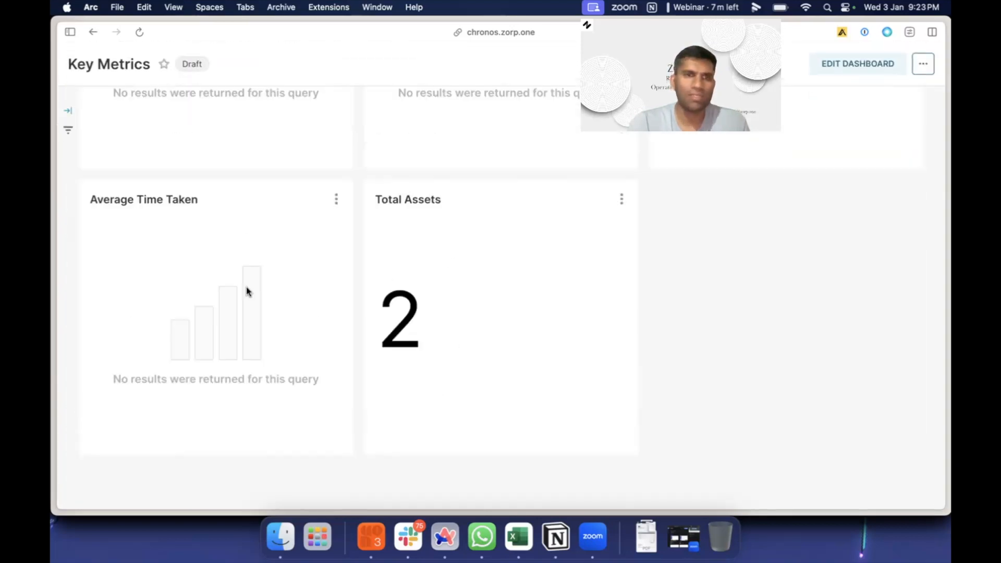
pyautogui.scroll(4, 184, 261)
pyautogui.scroll(-3, 319, 241)
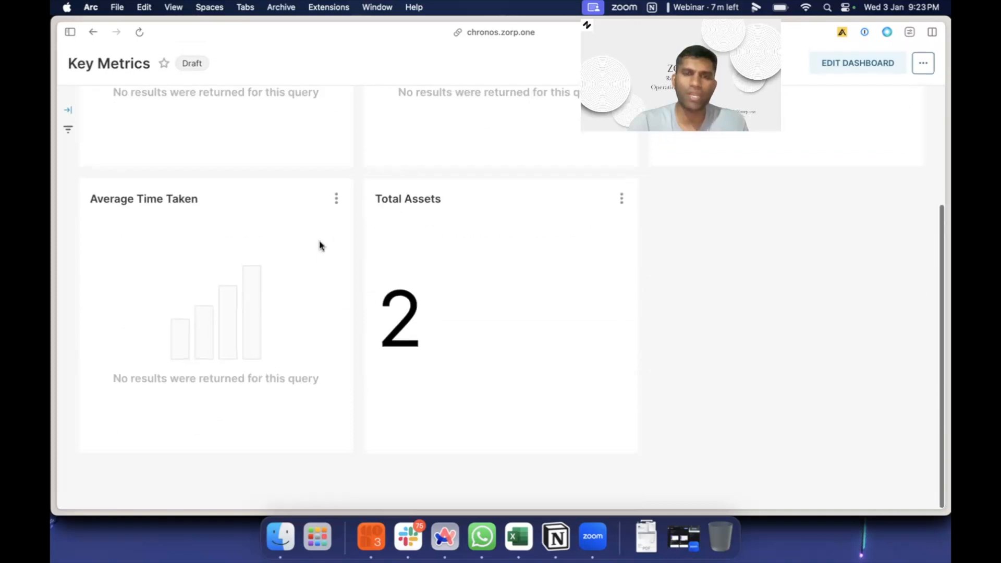
pyautogui.scroll(2, 551, 254)
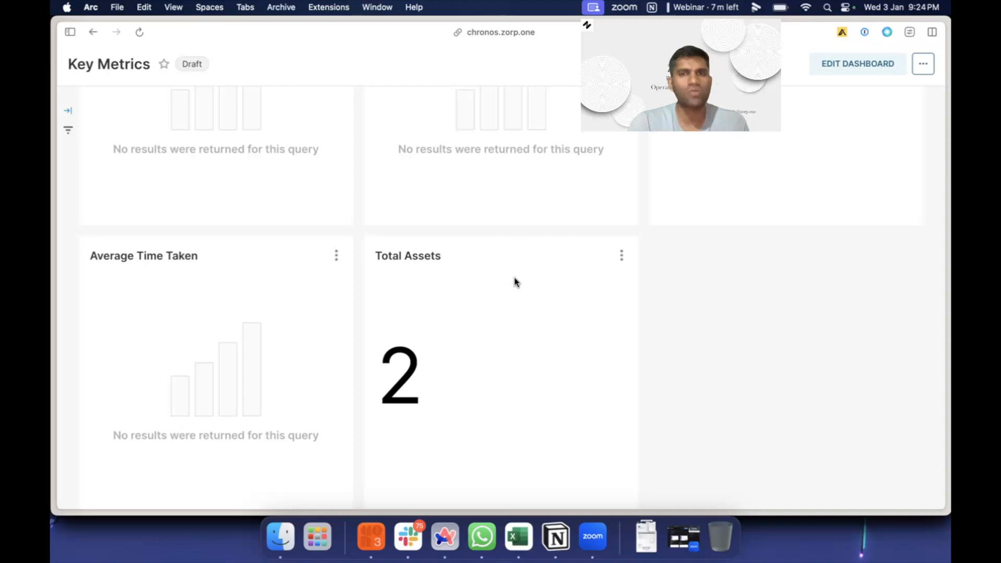
pyautogui.click(923, 64)
pyautogui.click(858, 209)
pyautogui.click(406, 270)
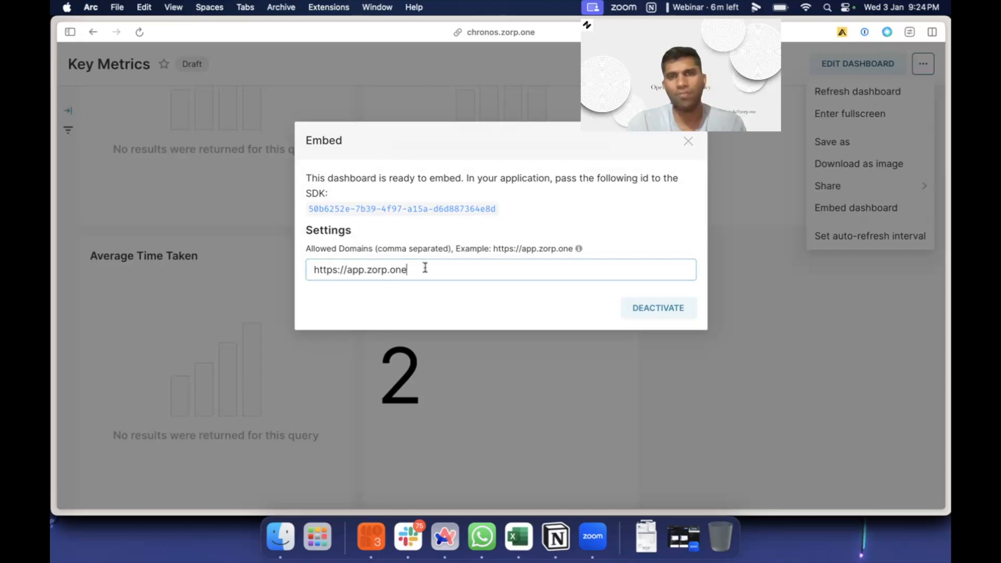
pyautogui.click(257, 207)
pyautogui.scroll(-5, 406, 243)
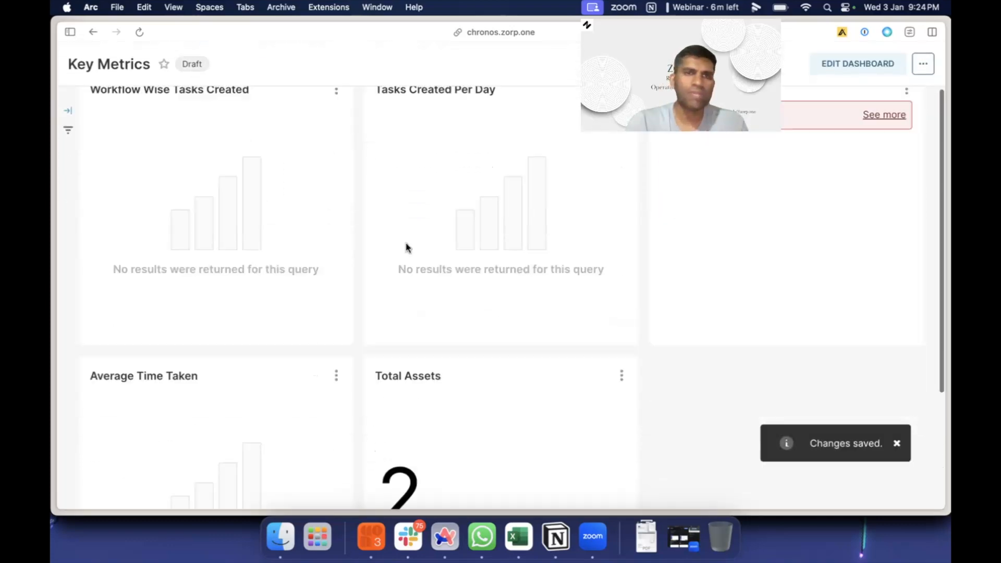
# - Switch back to the ZORP workspace, reload it, and view the embedded Key Metrics report
pyautogui.moveTo(98, 99)
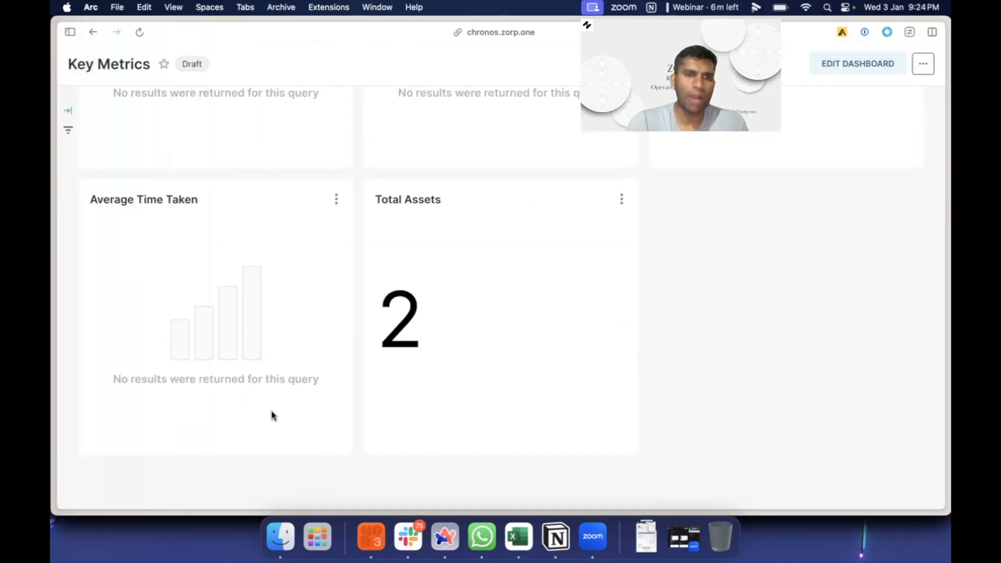
pyautogui.press('alt+super+Up')
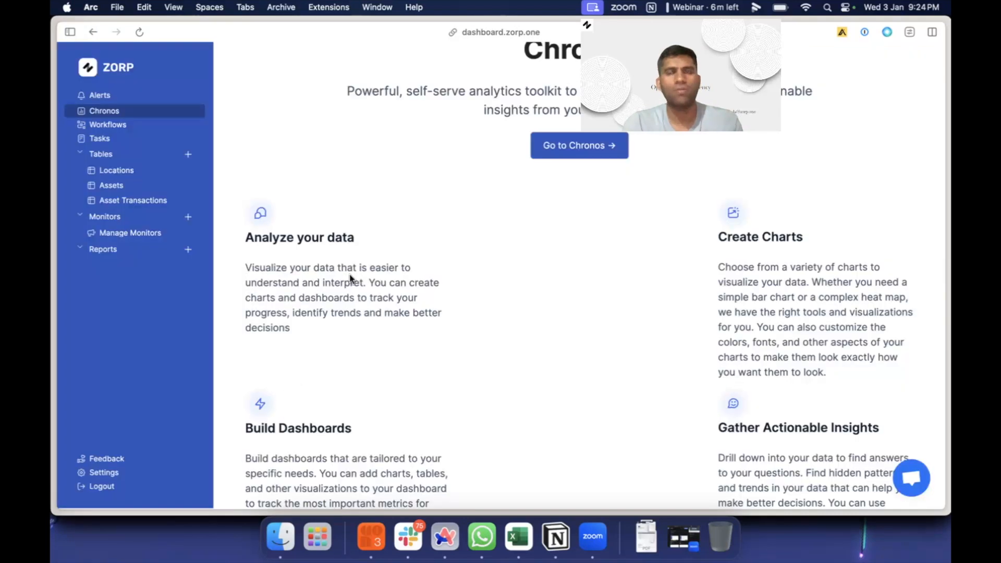
pyautogui.click(138, 32)
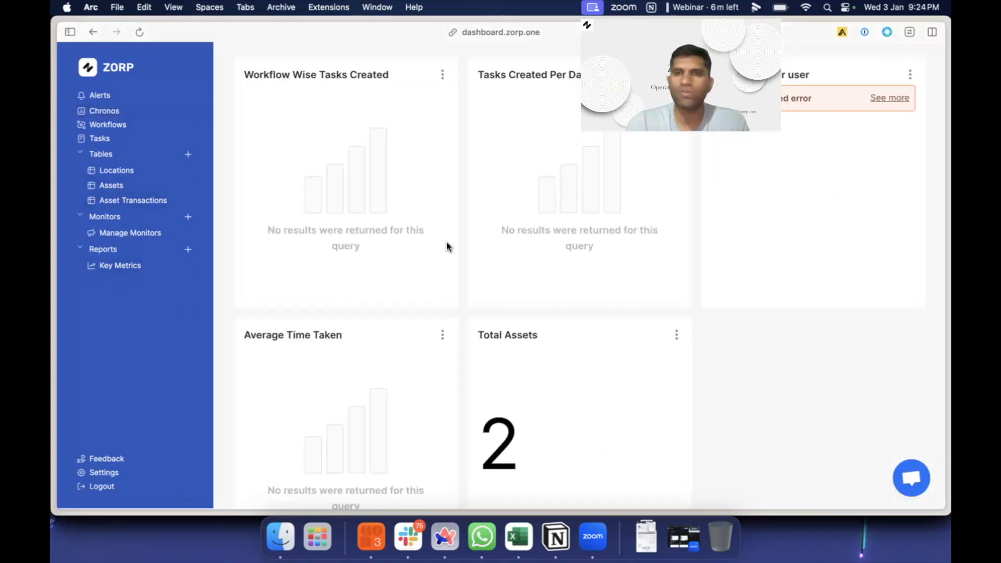
pyautogui.scroll(-3, 446, 242)
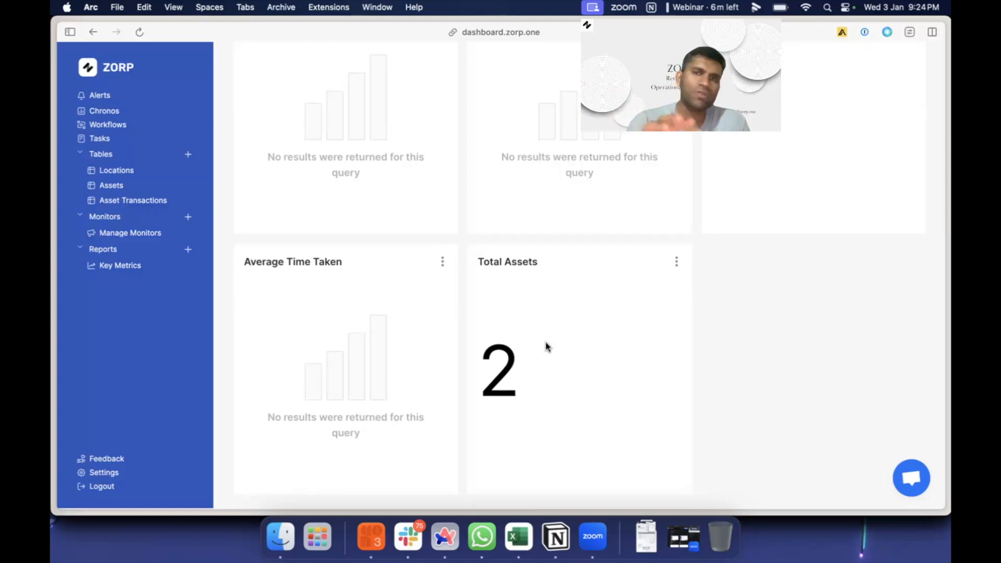
# - Open the Return record in Asset Transactions and write the comment "This was issued as per the new rules on laptops."
pyautogui.click(130, 201)
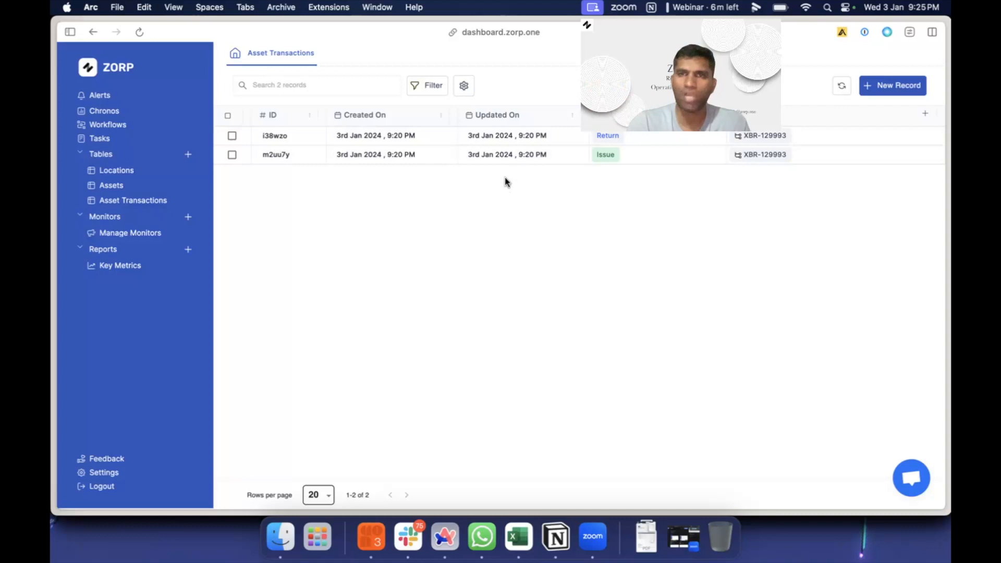
pyautogui.click(520, 139)
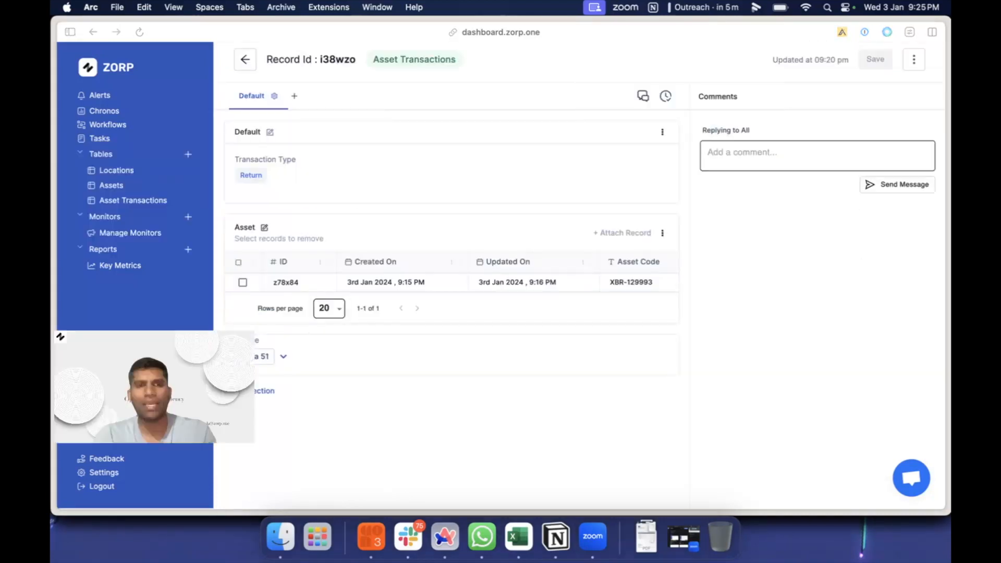
pyautogui.click(770, 155)
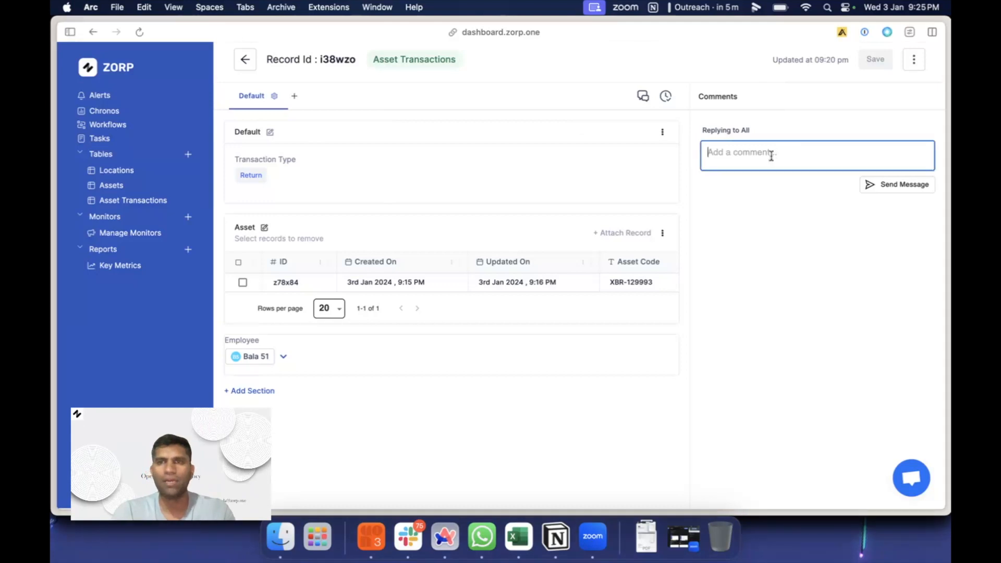
pyautogui.write('This was ')
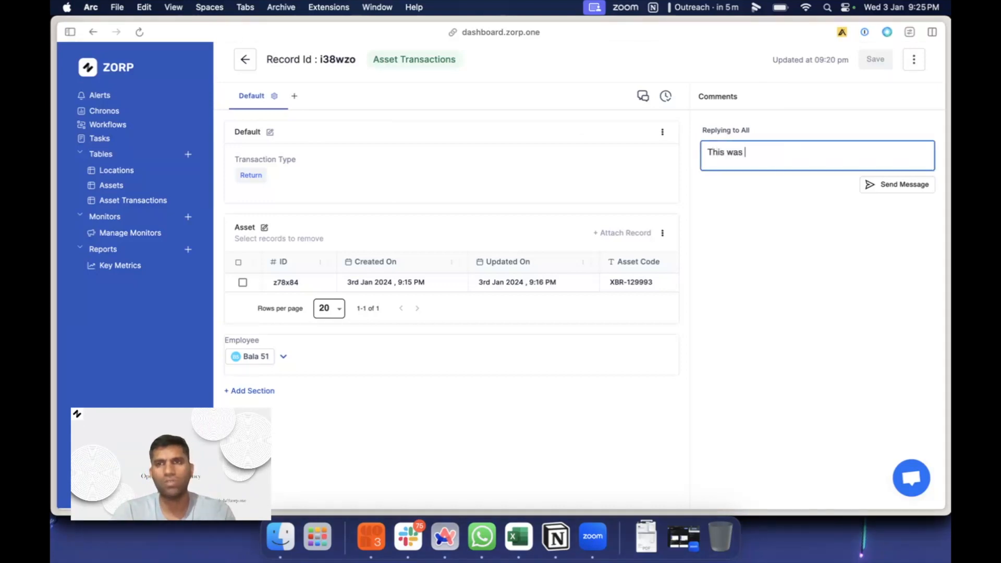
pyautogui.write('issueda')
pyautogui.press('BackSpace')
pyautogui.write('as per the ')
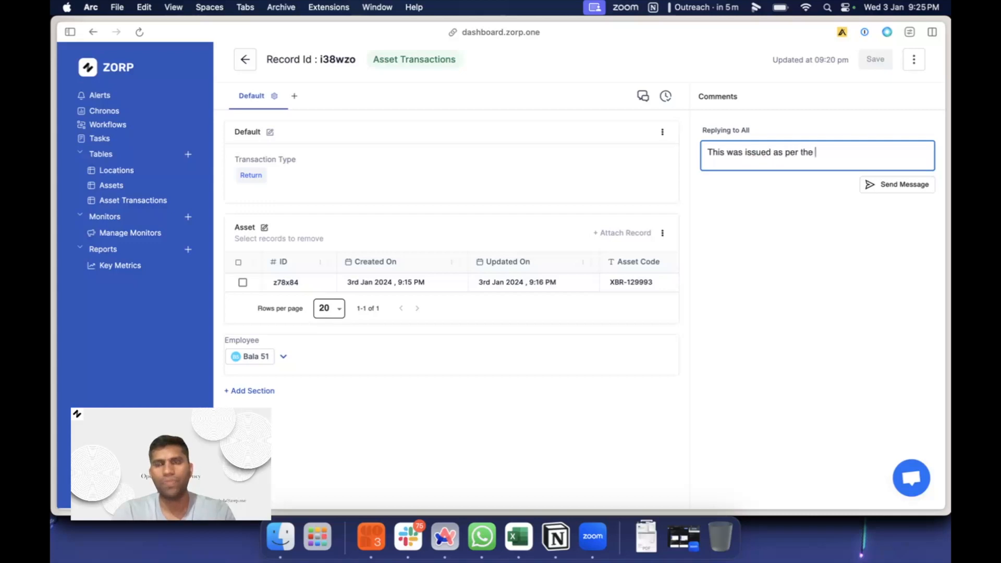
pyautogui.write('new ')
pyautogui.write('rules on asset')
pyautogui.write(' hand')
pyautogui.press('BackSpace')
pyautogui.press('BackSpace')
pyautogui.press('BackSpace')
pyautogui.press('BackSpace')
pyautogui.press('BackSpace')
pyautogui.press('BackSpace')
pyautogui.press('BackSpace')
pyautogui.press('BackSpace')
pyautogui.press('BackSpace')
pyautogui.press('BackSpace')
pyautogui.write('laptops. @')
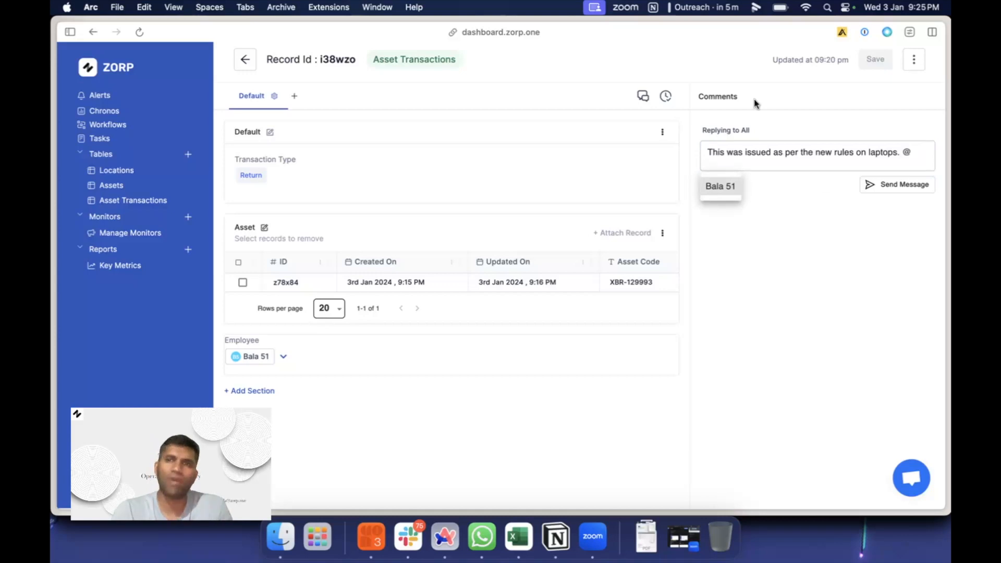
# - Tag the employee in the comment and send it, and review the Return transaction's activity logs
pyautogui.click(721, 184)
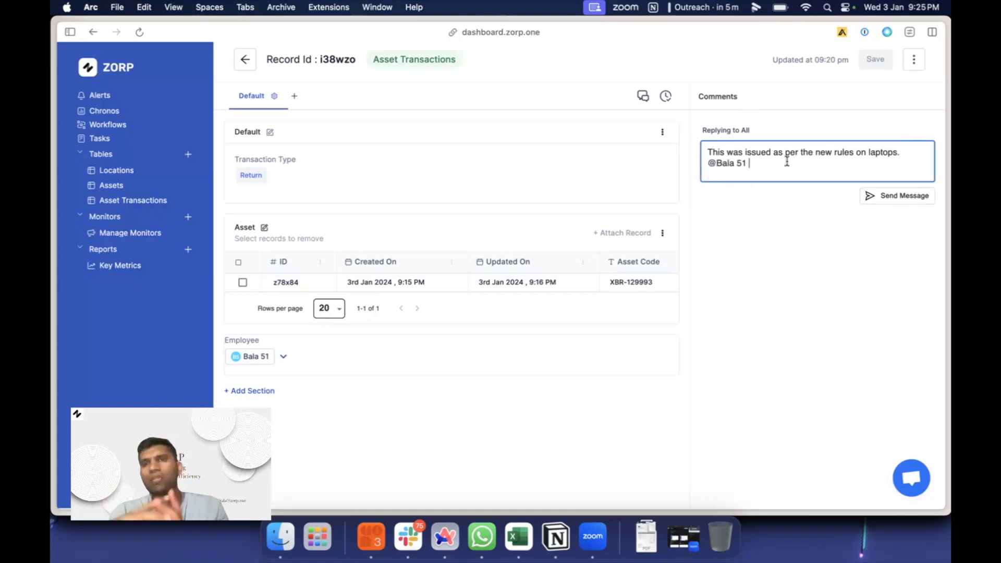
pyautogui.click(873, 196)
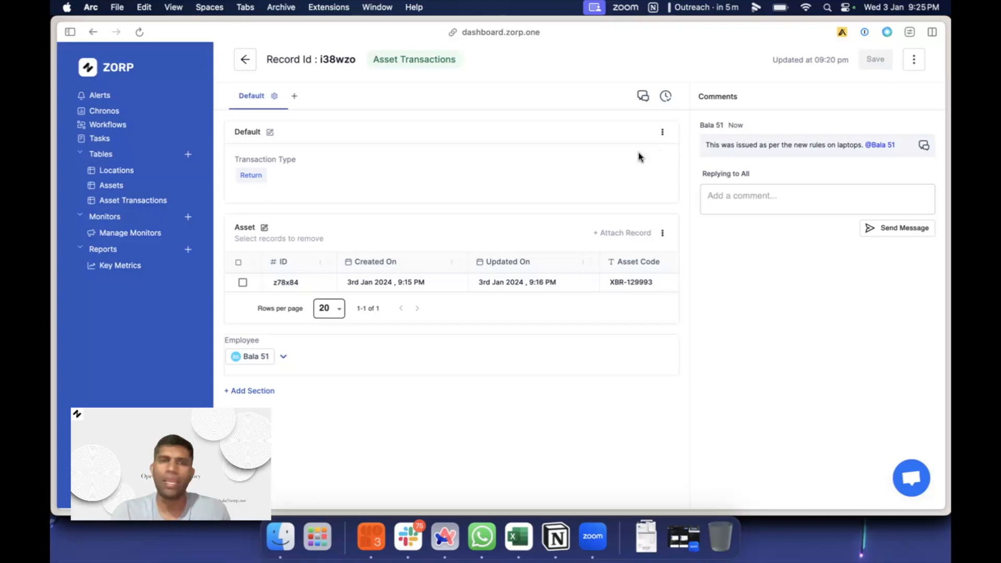
pyautogui.click(664, 97)
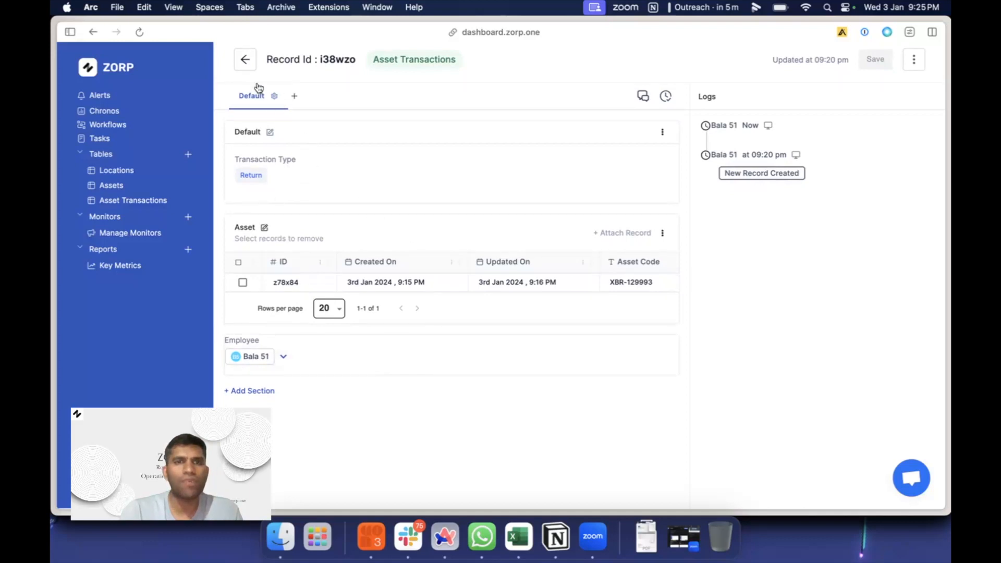
pyautogui.click(245, 60)
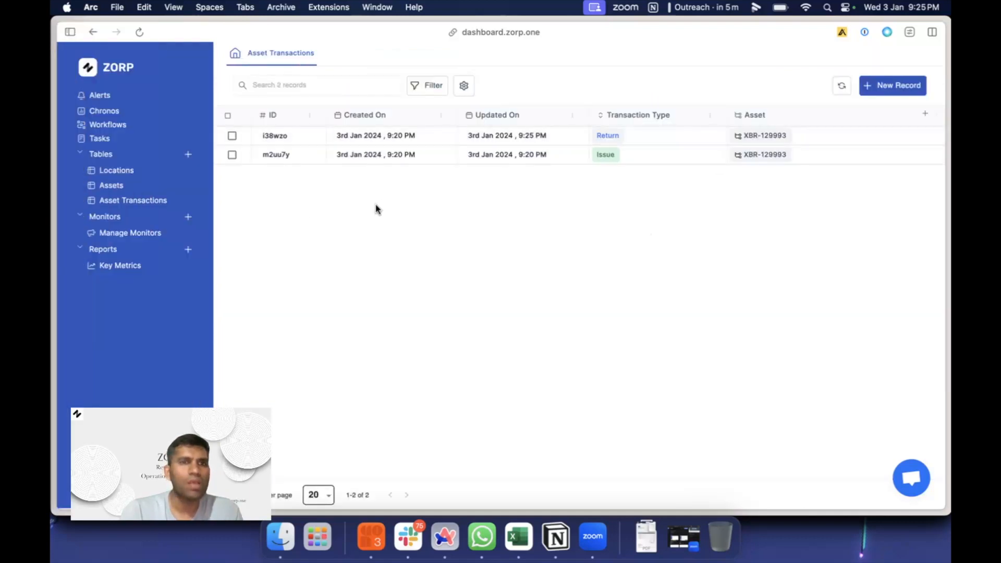
# - Set the Asset Value of asset XBR-399904 in the Assets table to 252 and save the record
pyautogui.click(134, 187)
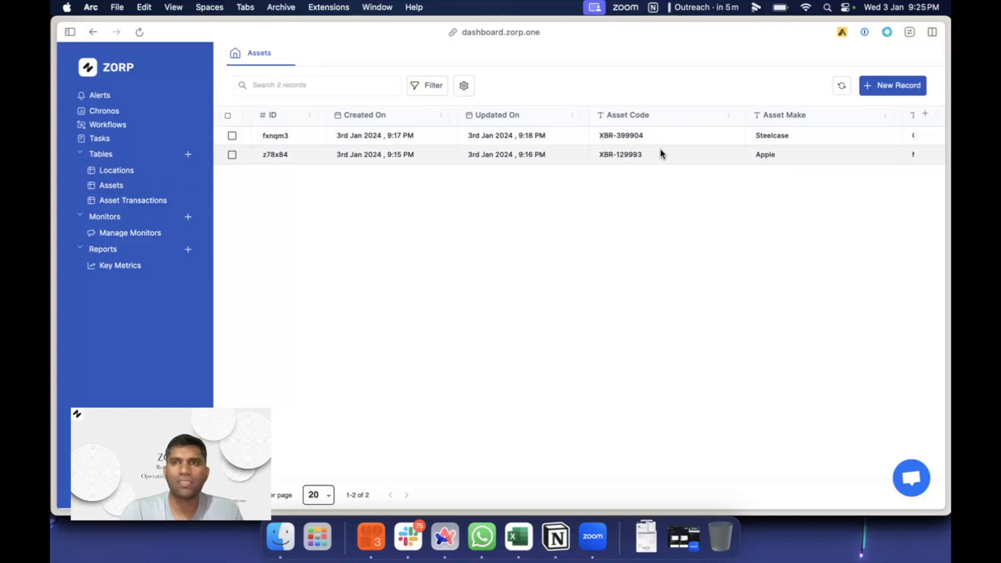
pyautogui.click(671, 141)
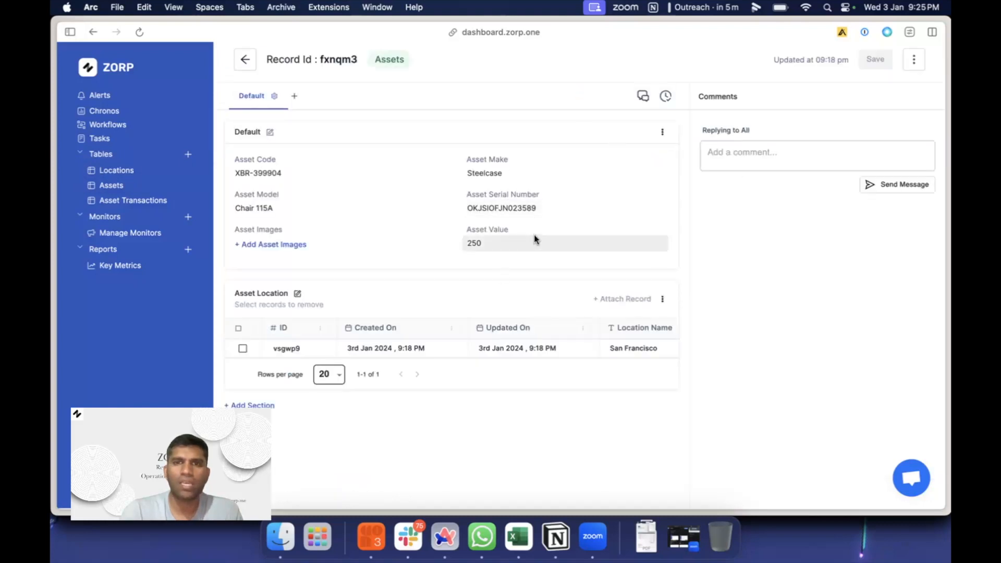
pyautogui.click(519, 243)
pyautogui.press('BackSpace')
pyautogui.write('2')
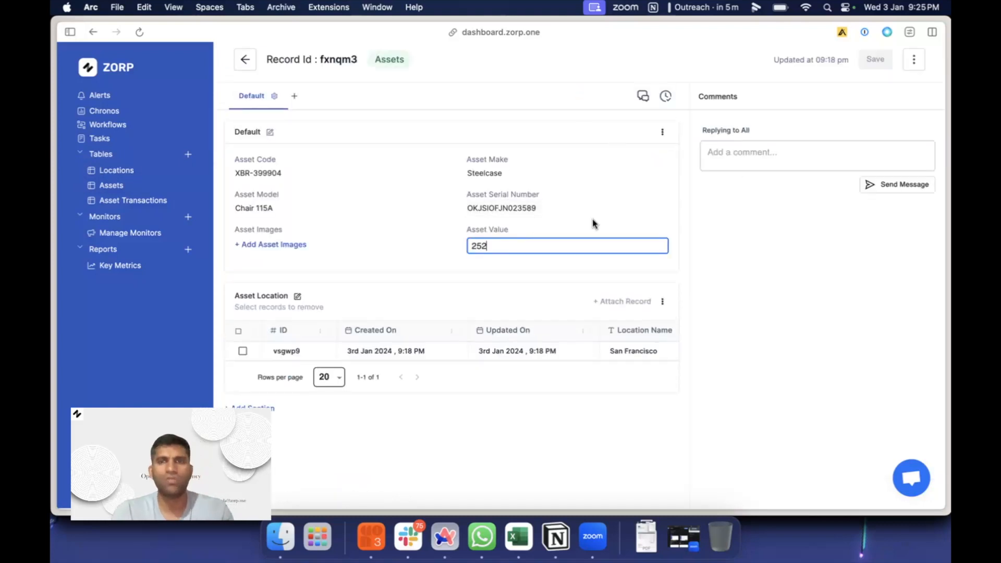
pyautogui.click(875, 59)
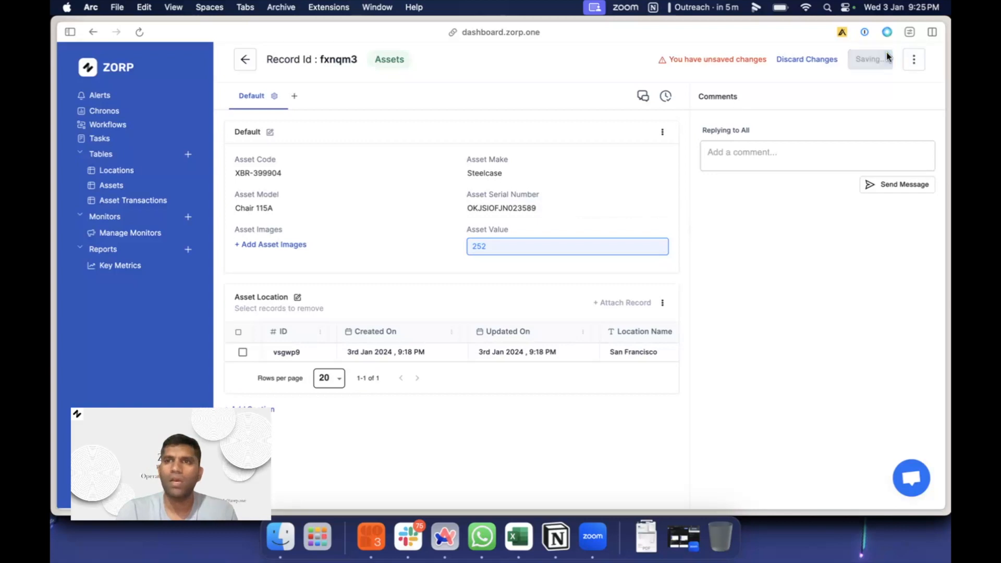
# - Review the change logs of asset XBR-399904 and return to its comments
pyautogui.click(662, 97)
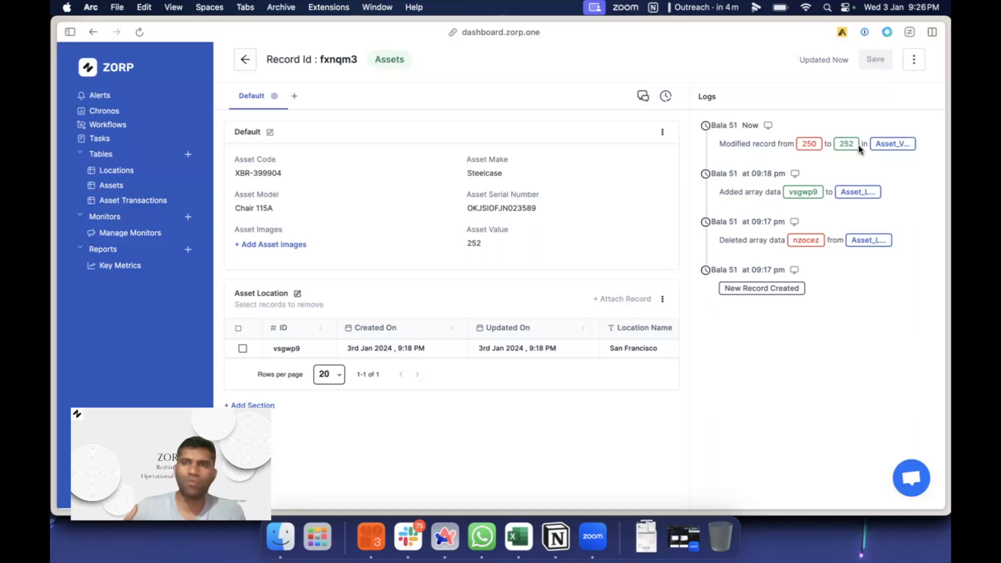
pyautogui.click(642, 95)
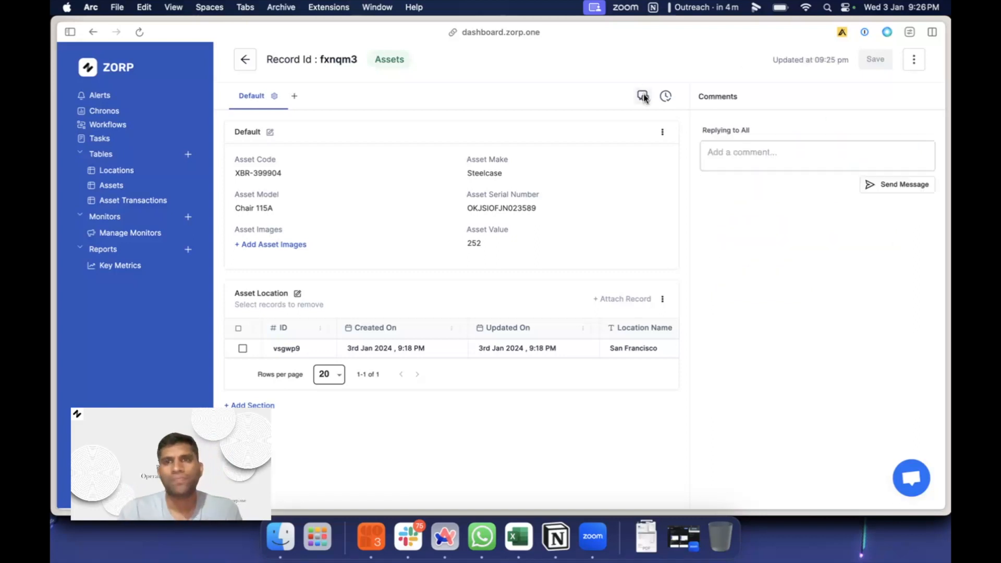